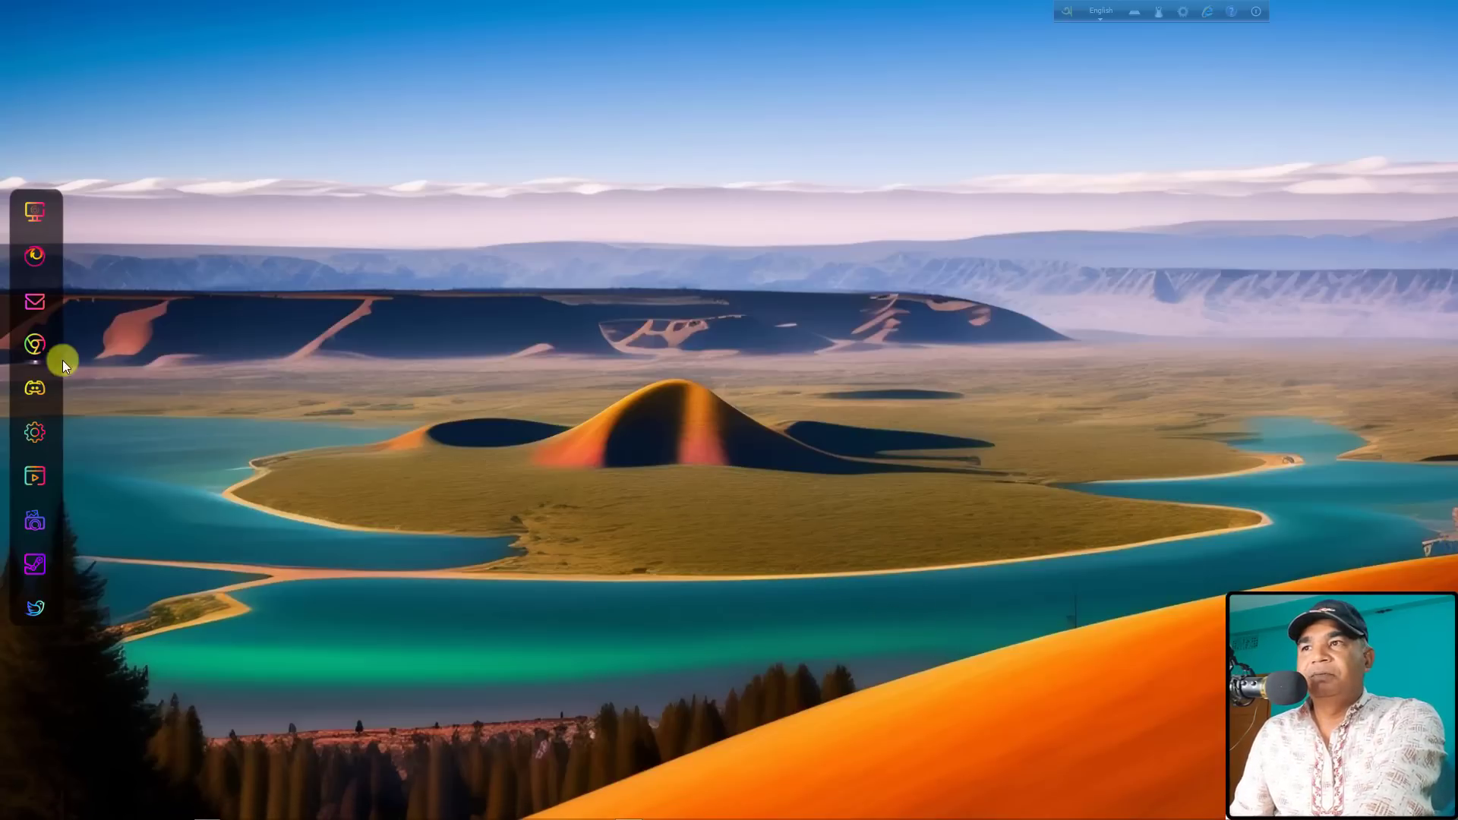
# Step: Open the PESP site in Chrome and log in with the saved credentials
pyautogui.click(35, 348)
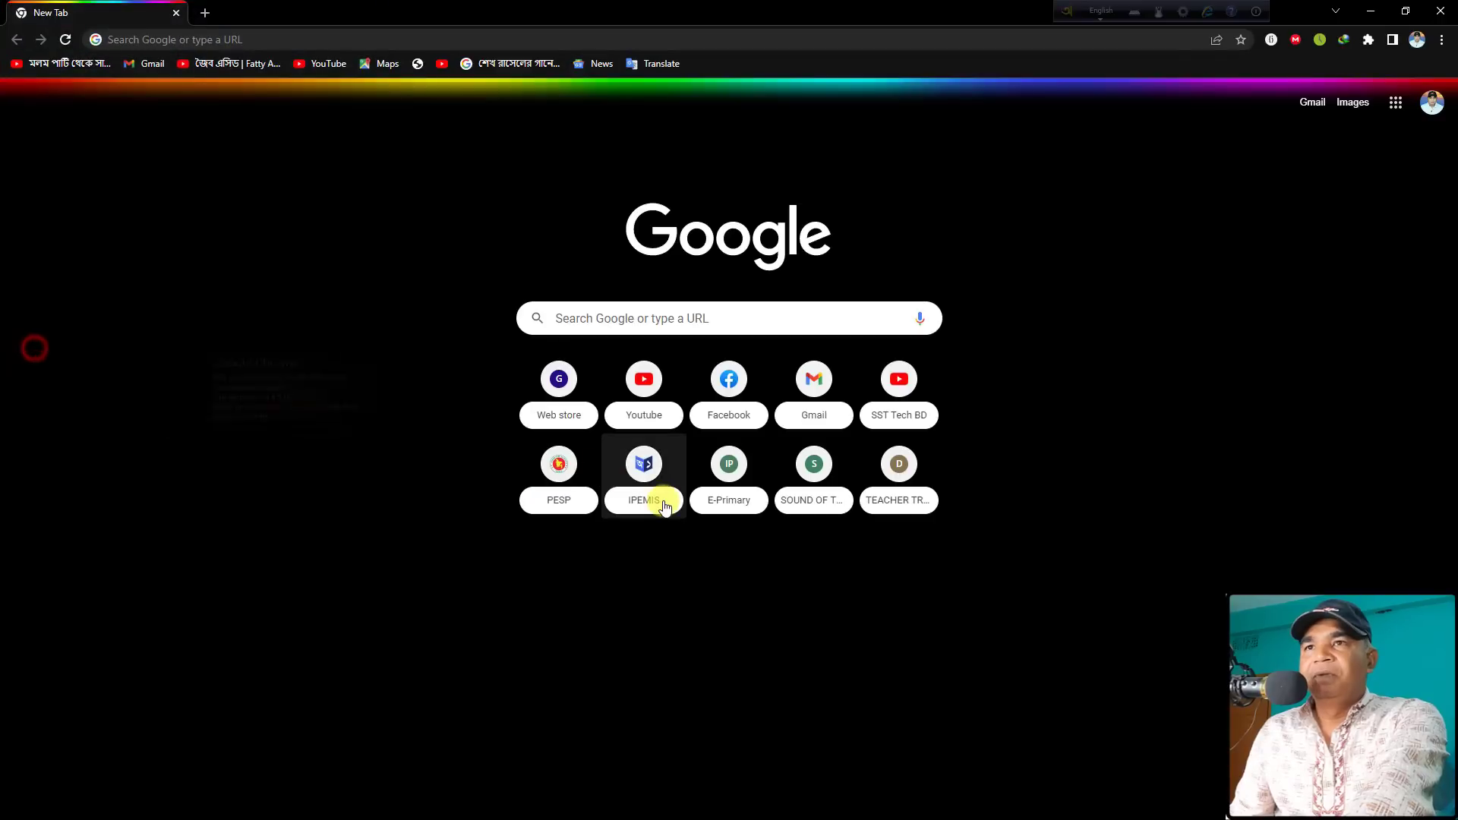
pyautogui.click(566, 470)
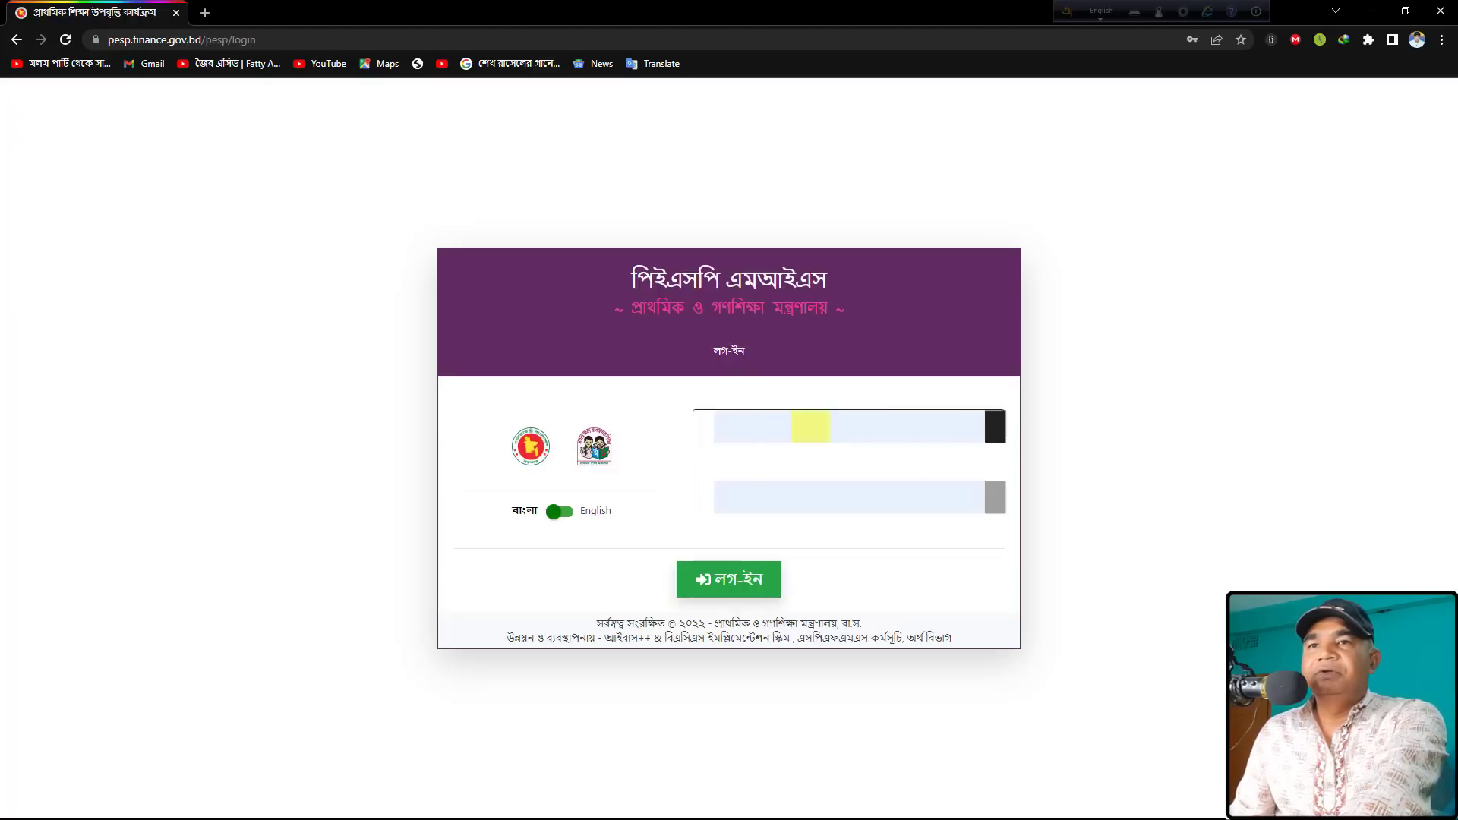
pyautogui.click(734, 581)
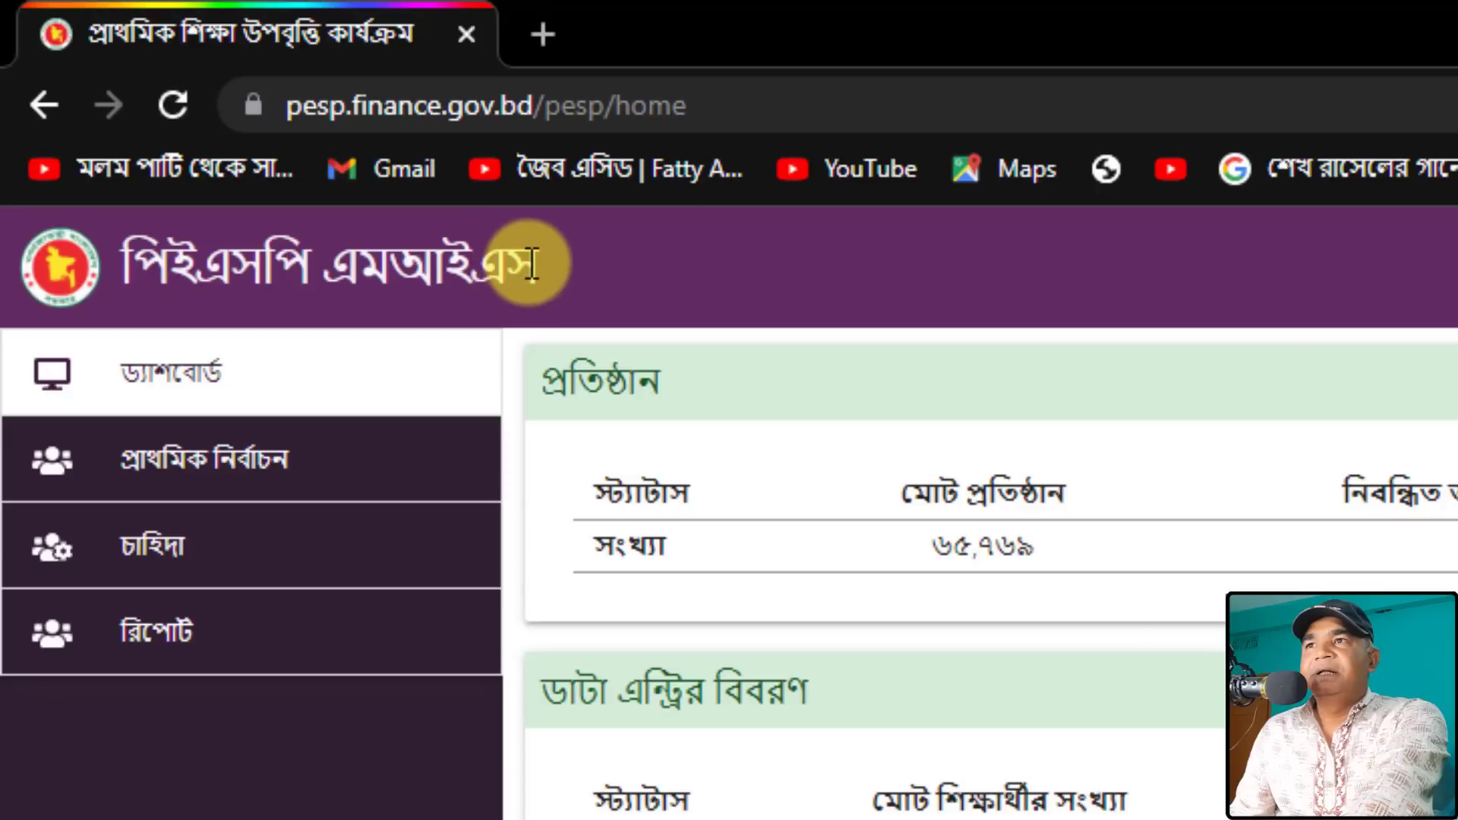
pyautogui.moveTo(531, 266); pyautogui.dragTo(91, 283)
pyautogui.doubleClick(426, 265)
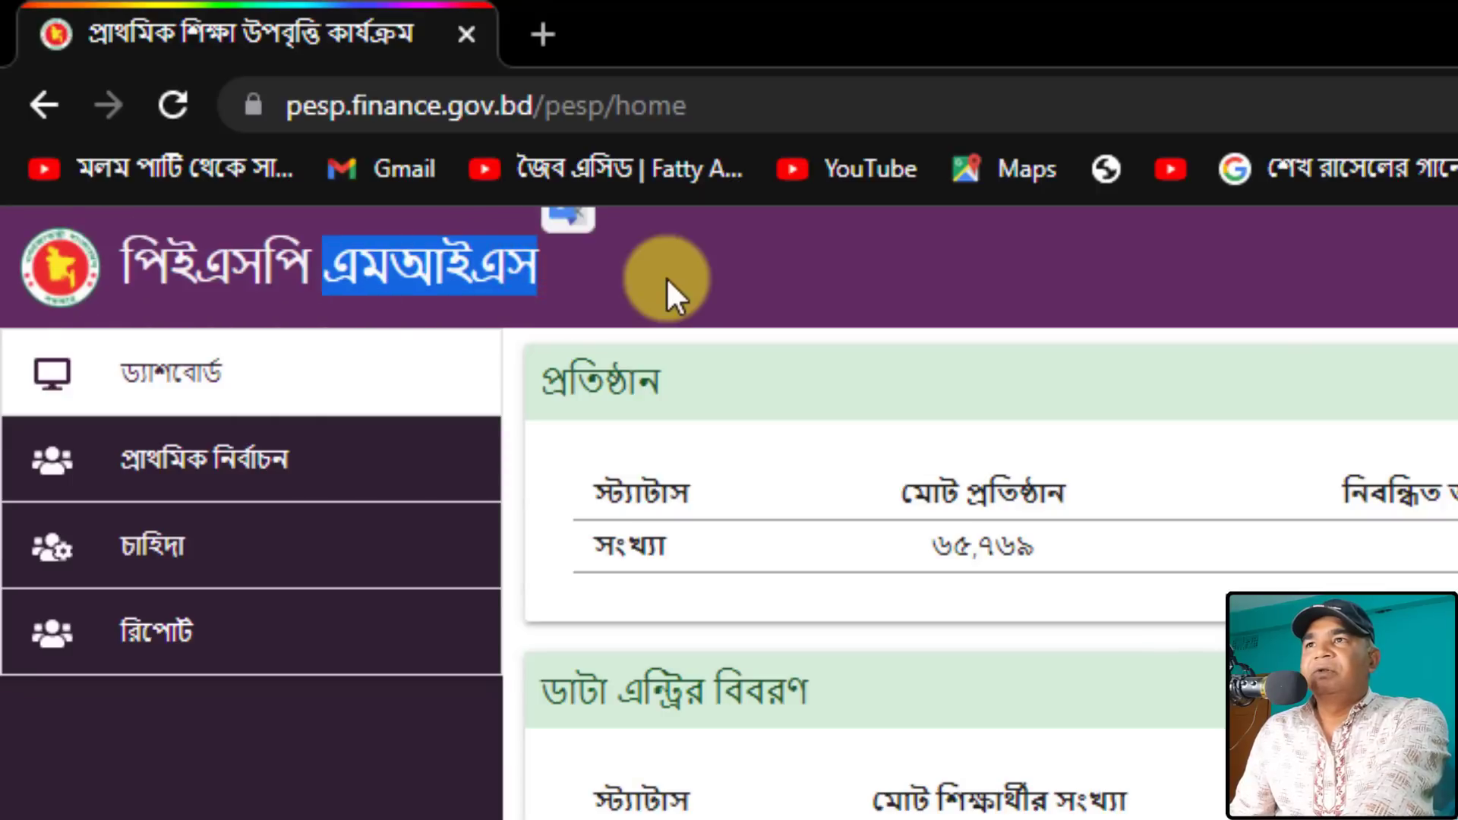
pyautogui.click(577, 270)
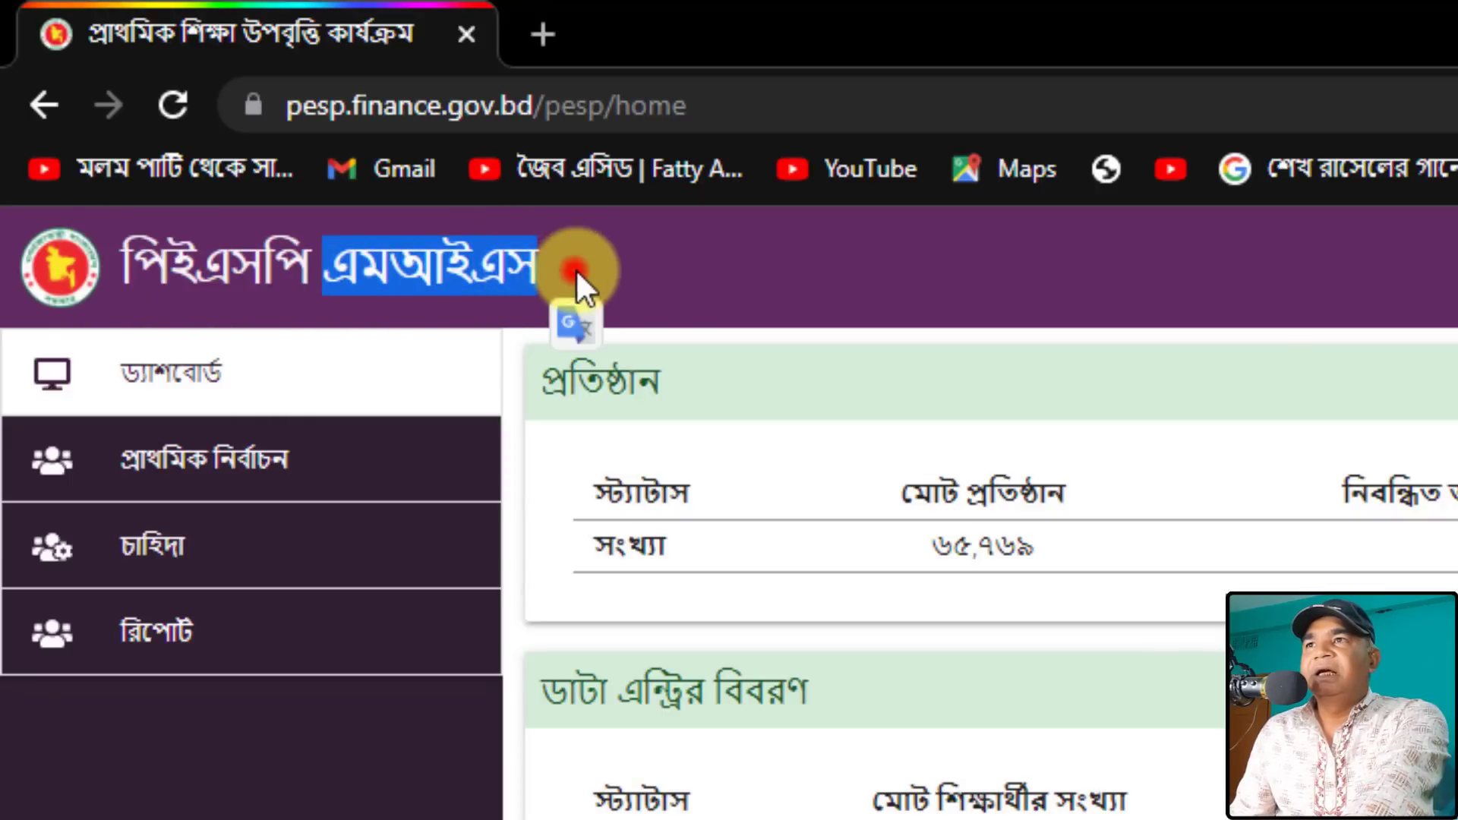
pyautogui.click(780, 111)
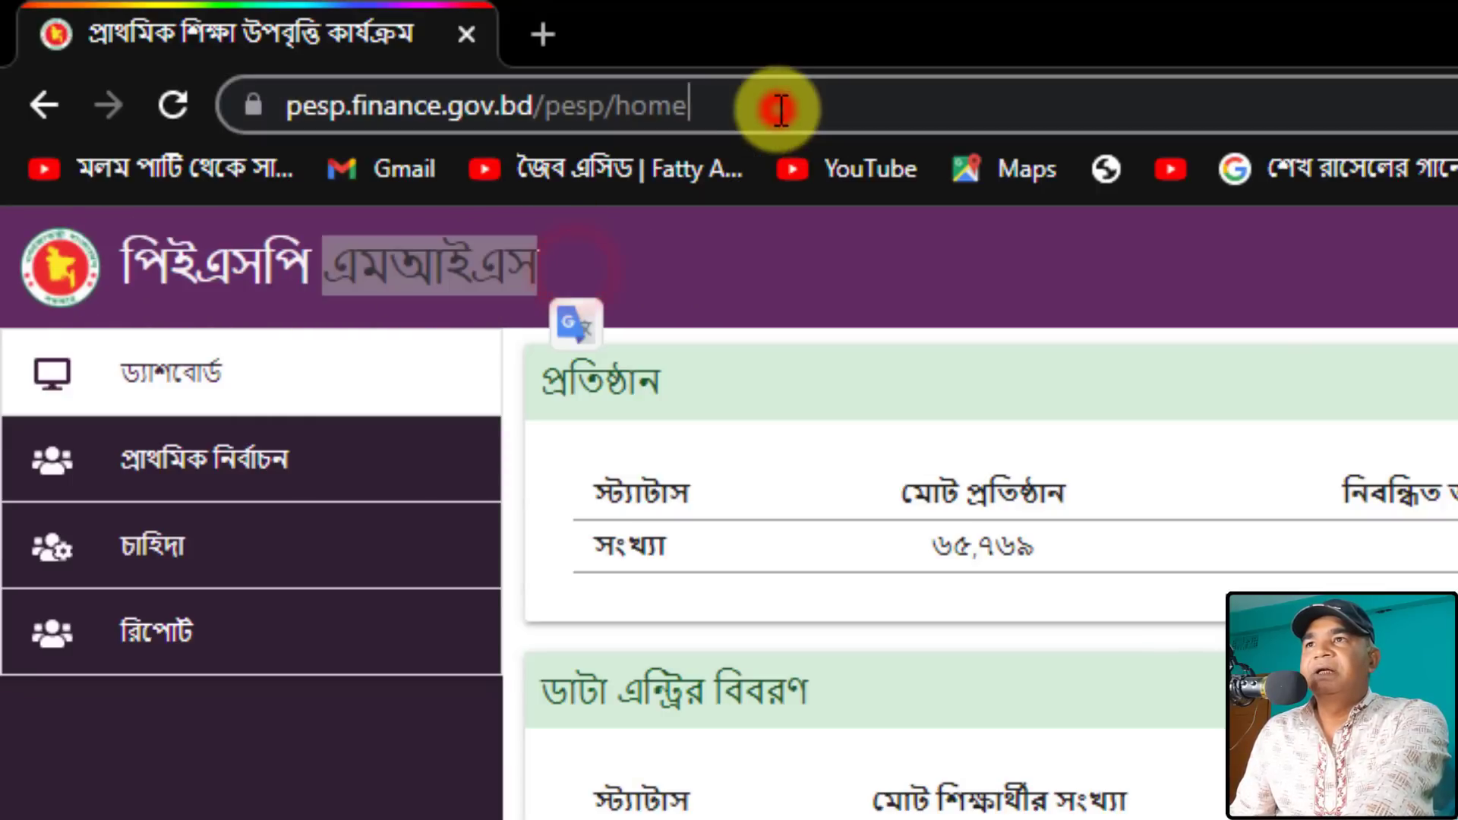
pyautogui.click(266, 127)
pyautogui.click(713, 262)
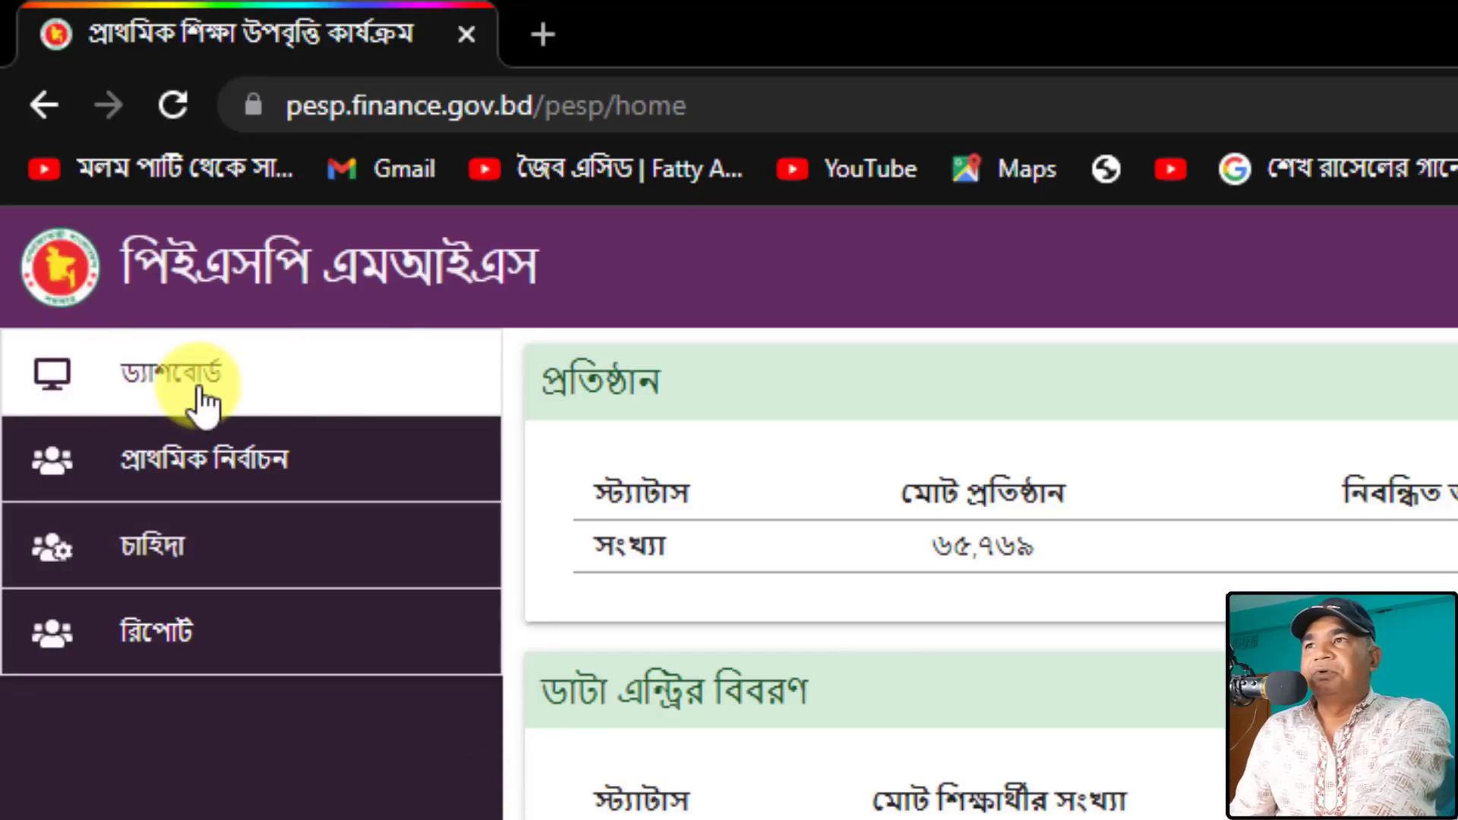
# Step: Open the চাহিদা প্রস্তুত page of the চাহিদা section
pyautogui.click(105, 463)
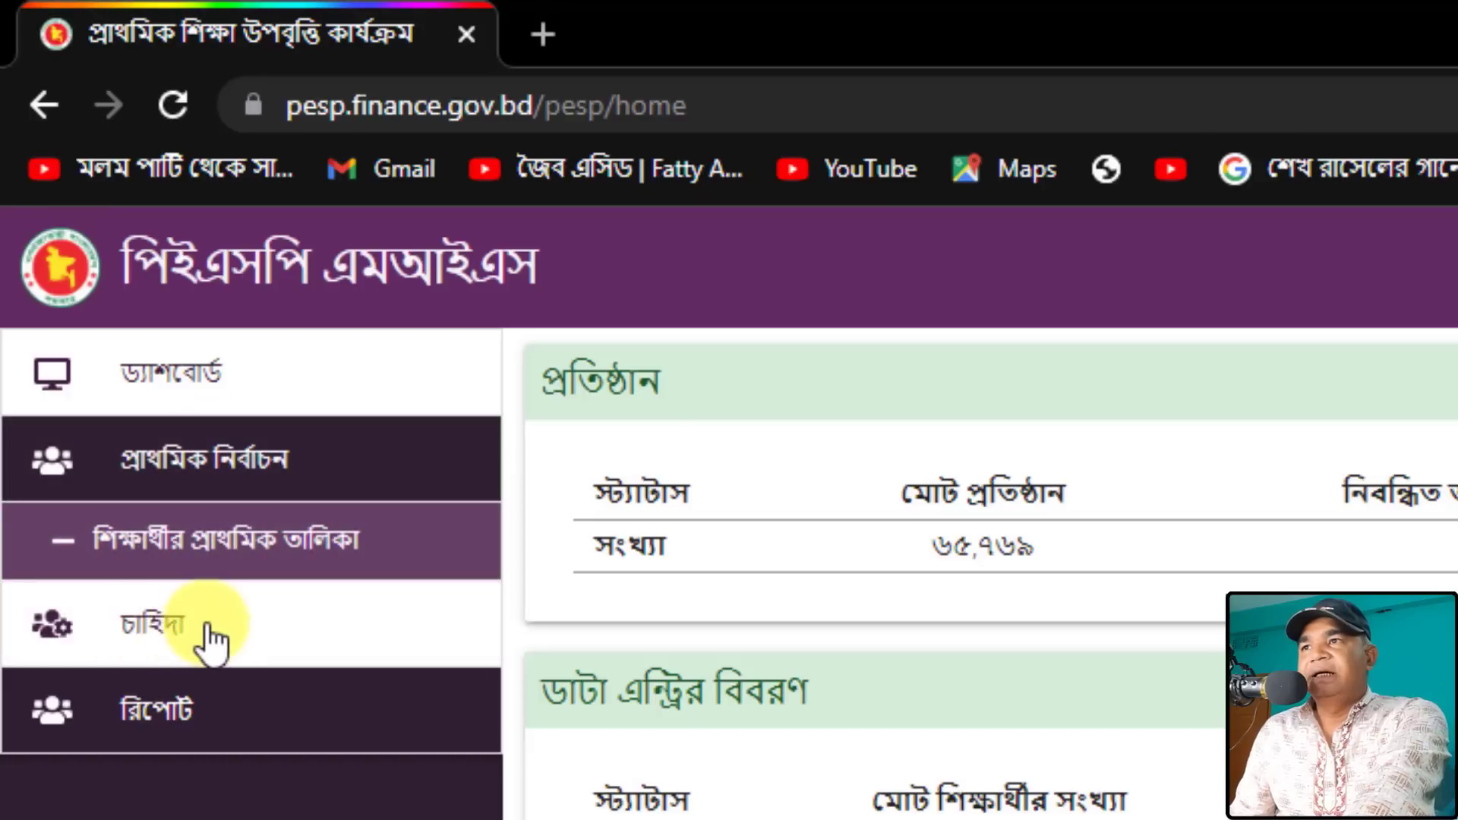
pyautogui.click(163, 634)
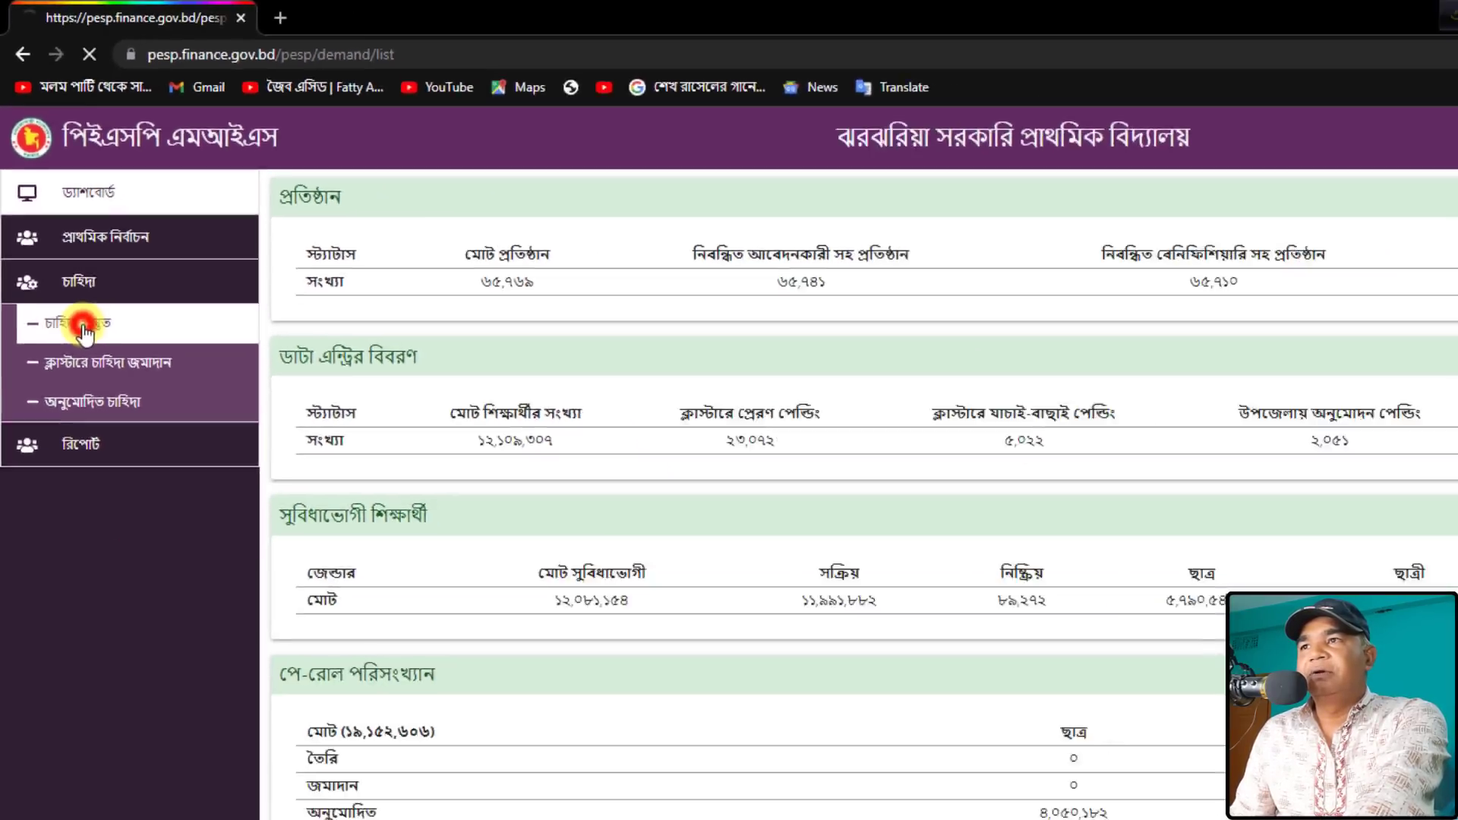
pyautogui.click(164, 642)
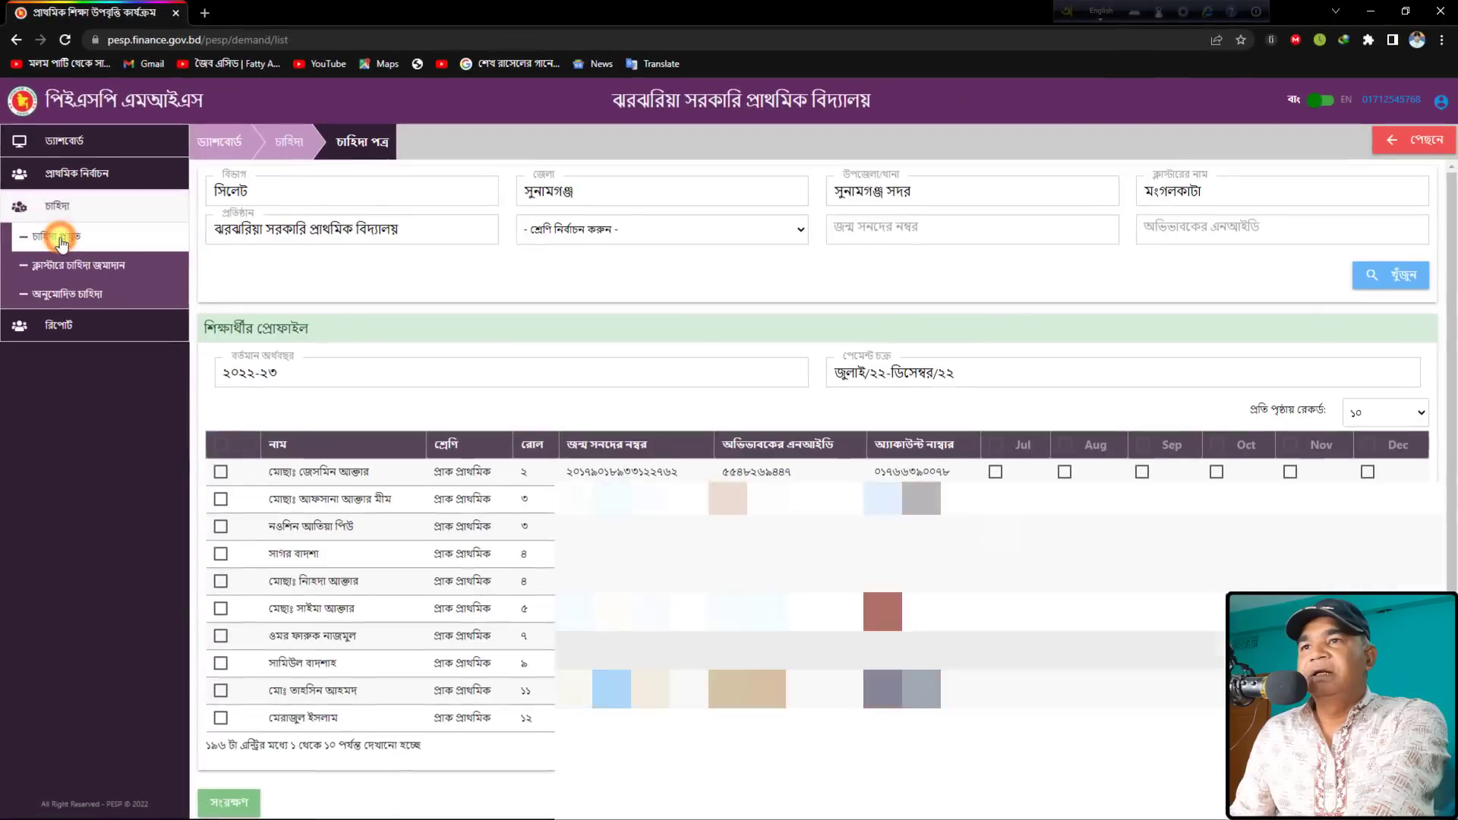
# Step: Show ১০০ records per page in the student profile list and look through the listed students by class
pyautogui.moveTo(953, 373)
pyautogui.mouseDown()
pyautogui.moveTo(838, 373)
pyautogui.moveTo(967, 376)
pyautogui.mouseUp()
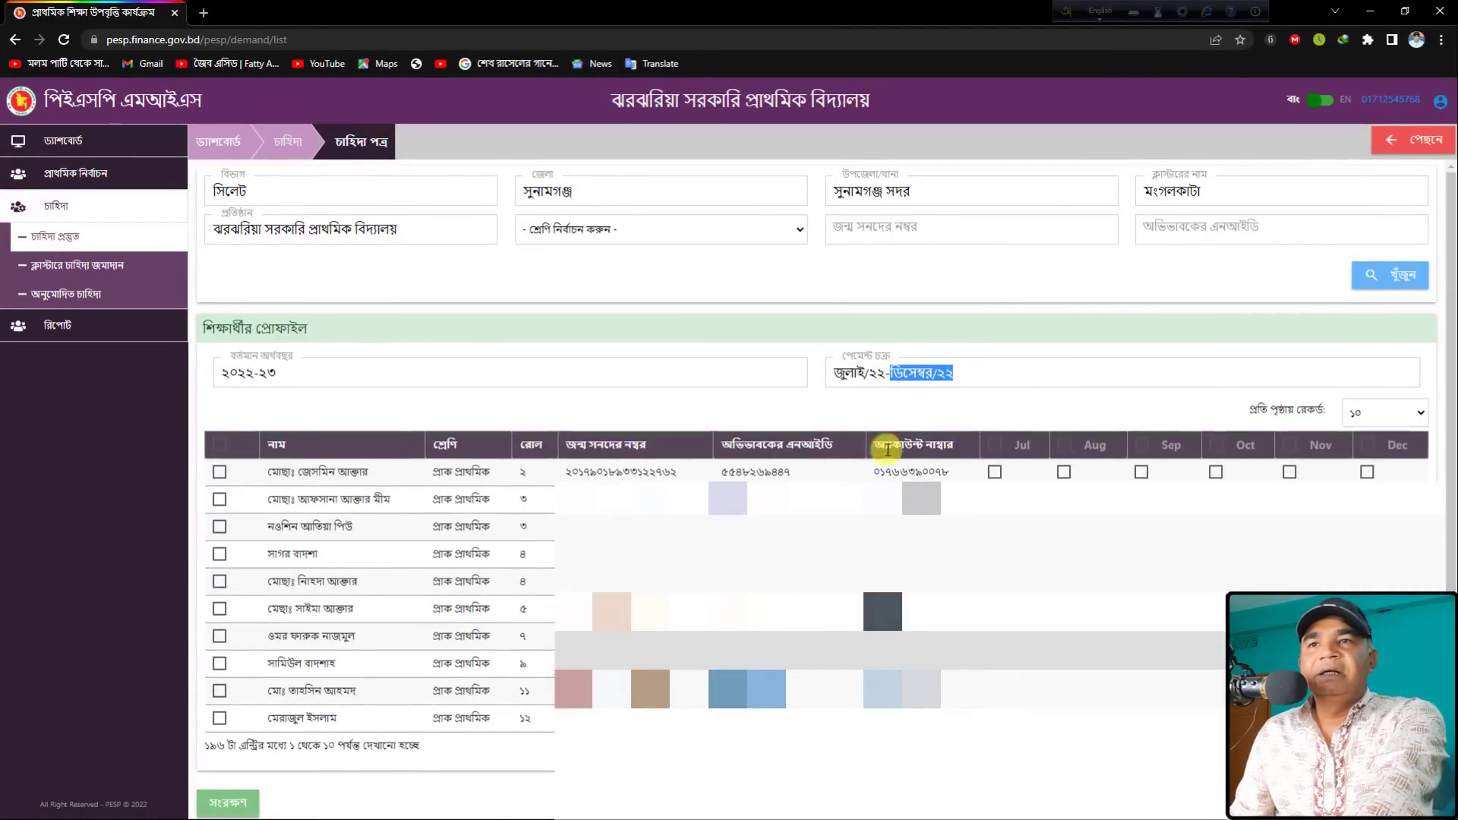
pyautogui.click(667, 397)
pyautogui.scroll(-1, 667, 397)
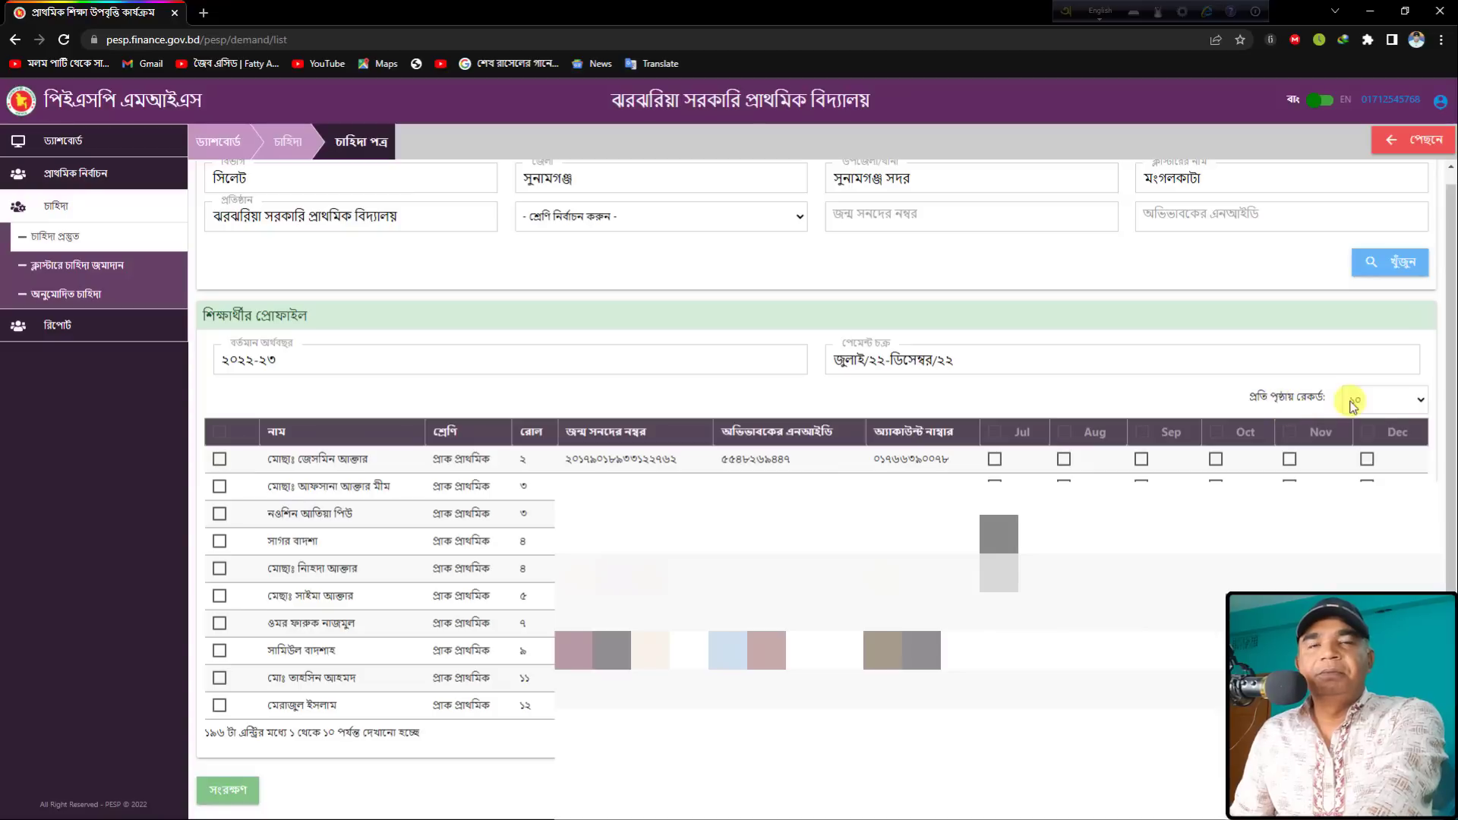
pyautogui.click(1417, 402)
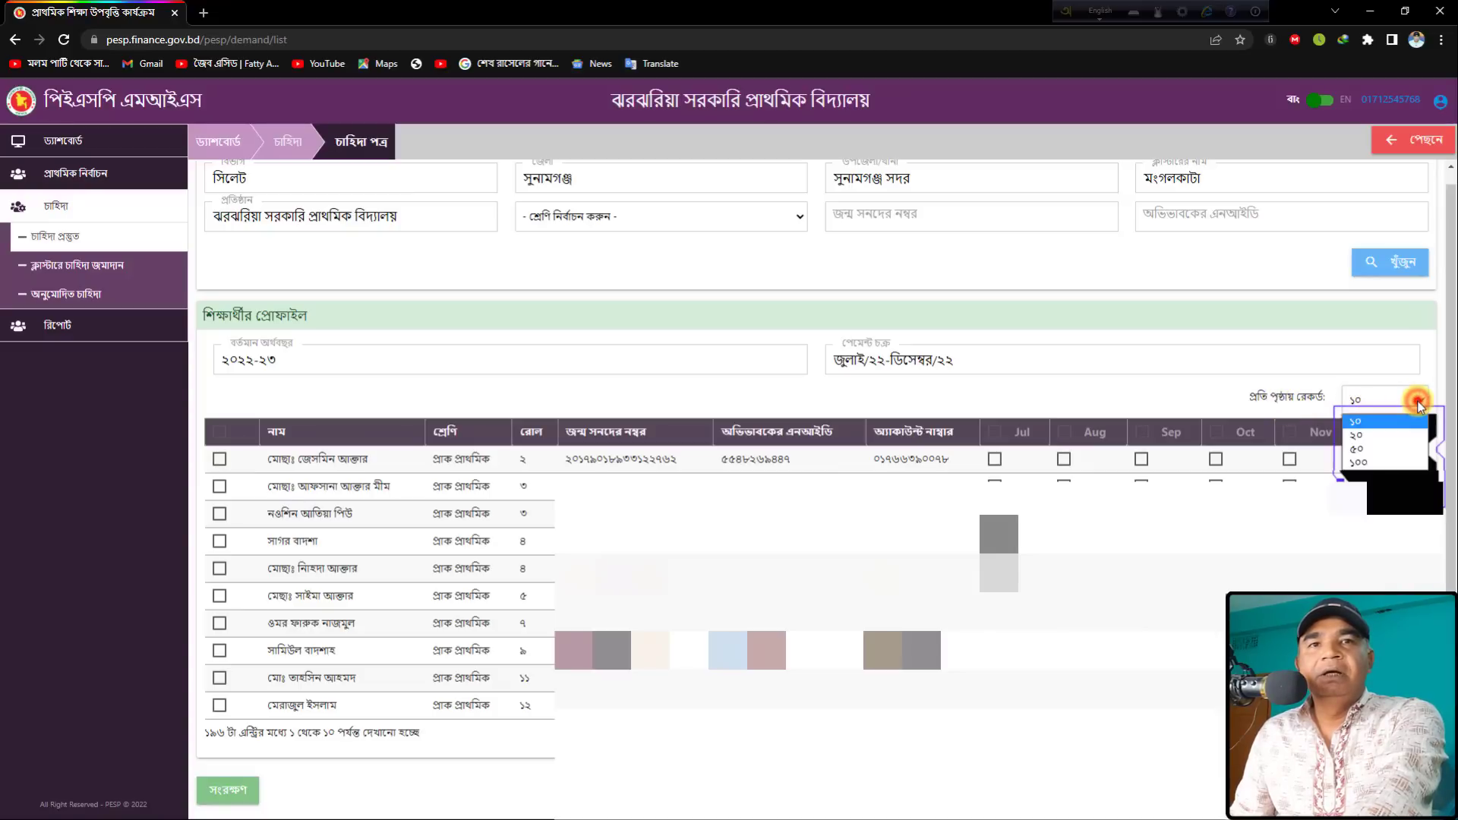
pyautogui.click(1385, 467)
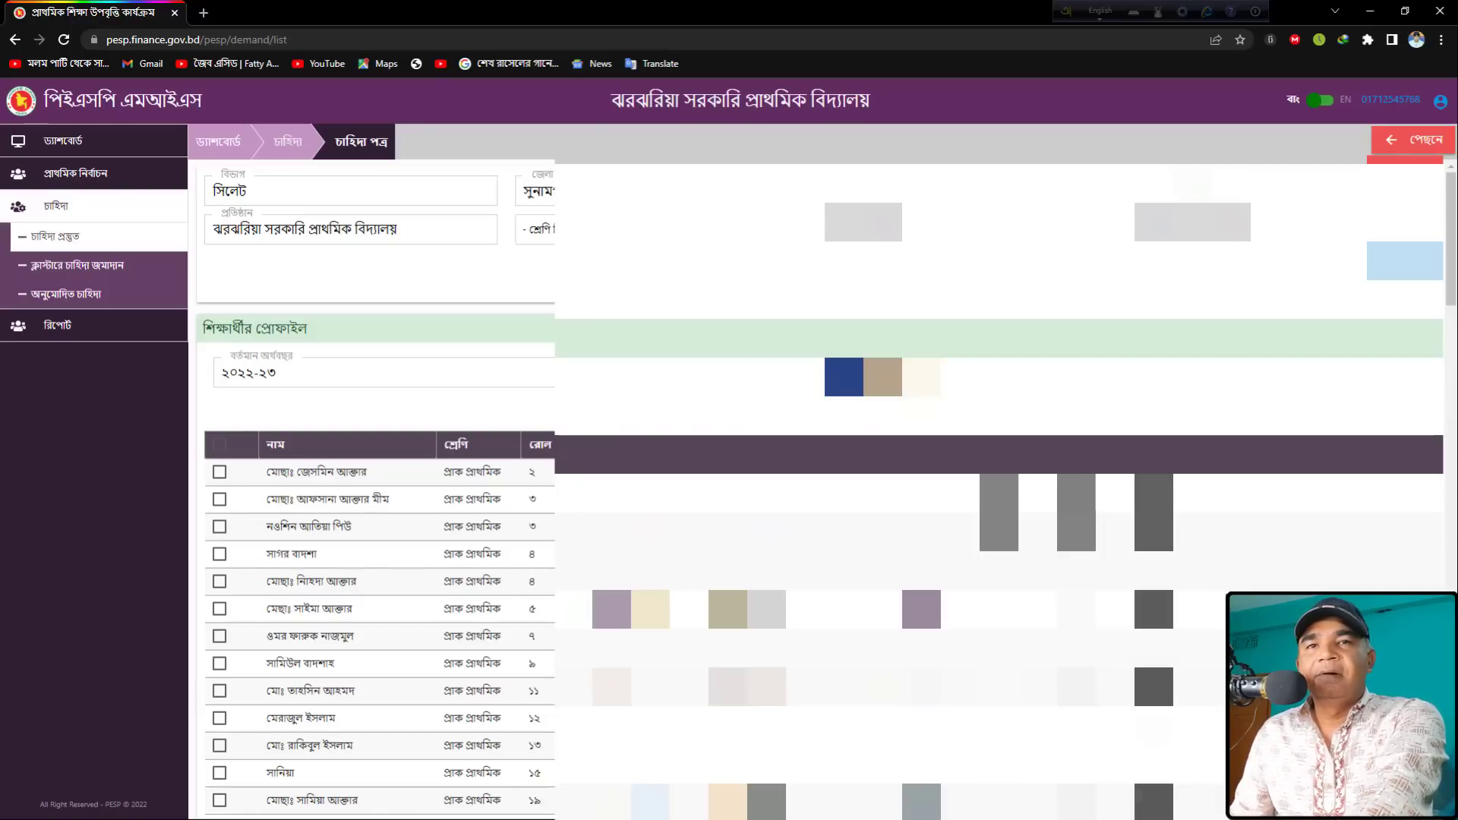
pyautogui.scroll(-6, 455, 678)
pyautogui.scroll(-12, 456, 678)
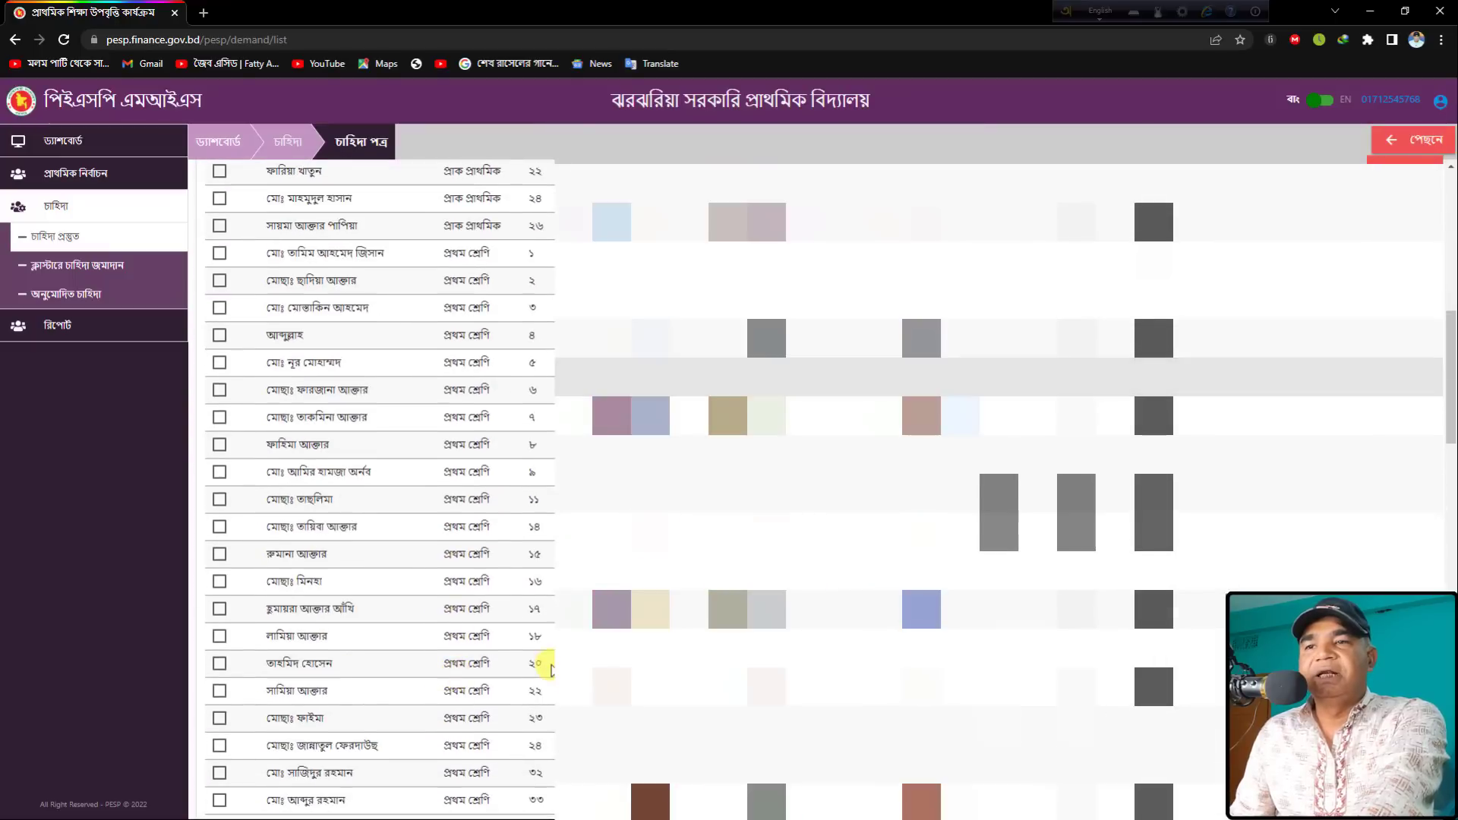
pyautogui.scroll(15, 550, 669)
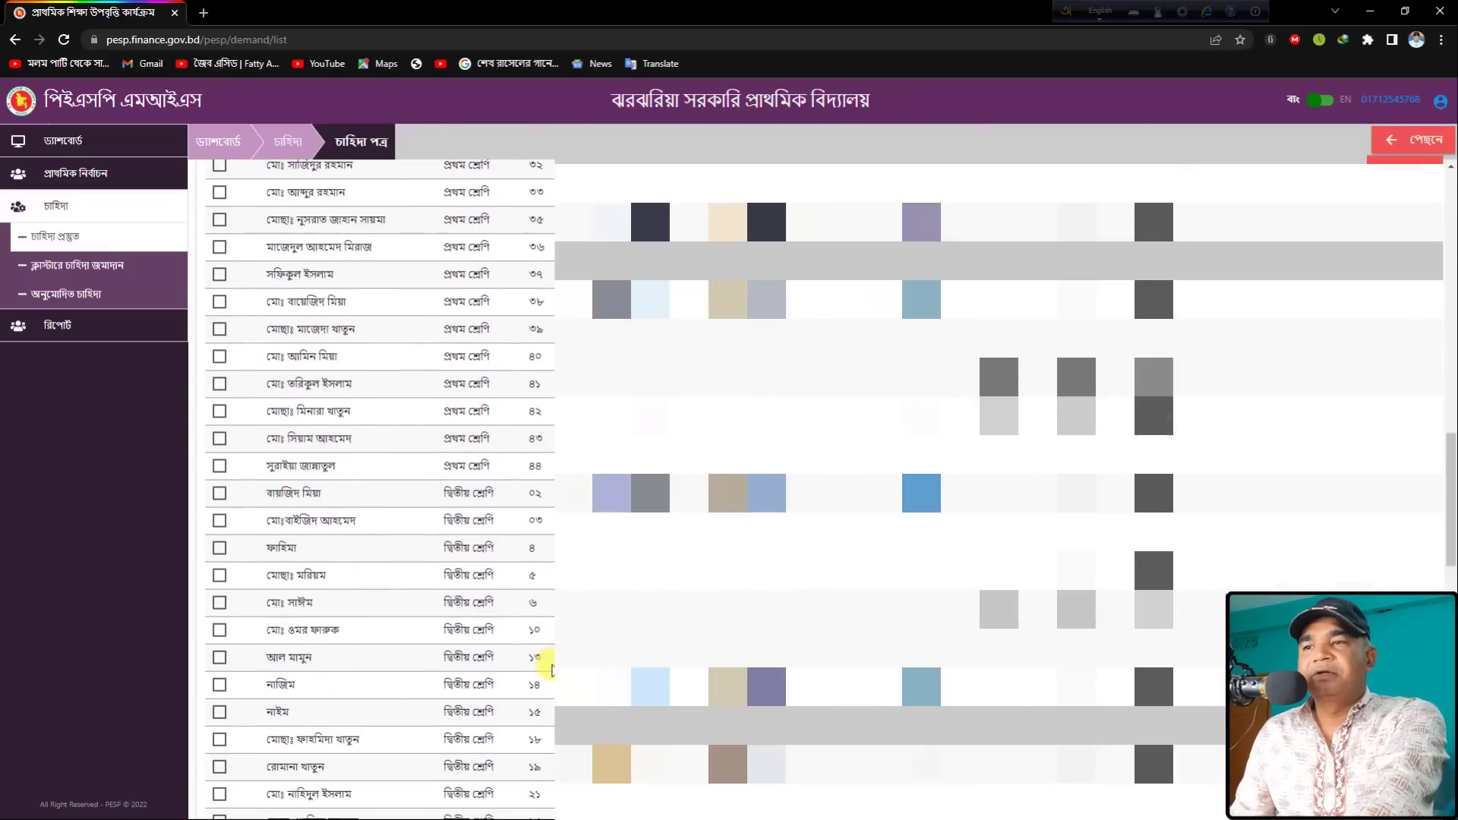
pyautogui.scroll(3, 551, 668)
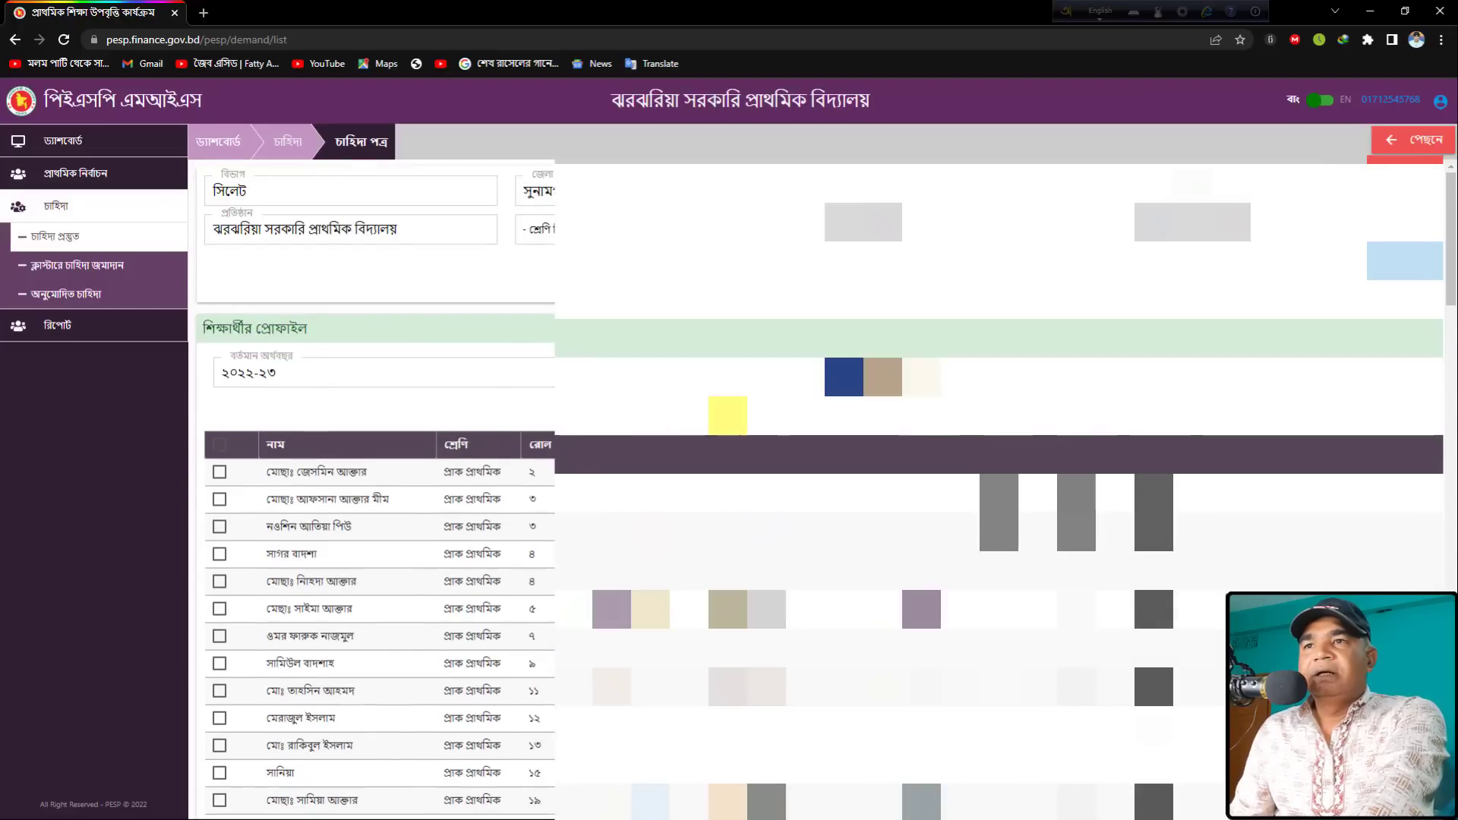
# Step: View the ক্লাস্টারে চাহিদা জমাদান and অনুমোদিত চাহিদা pages of the demand section
pyautogui.click(71, 267)
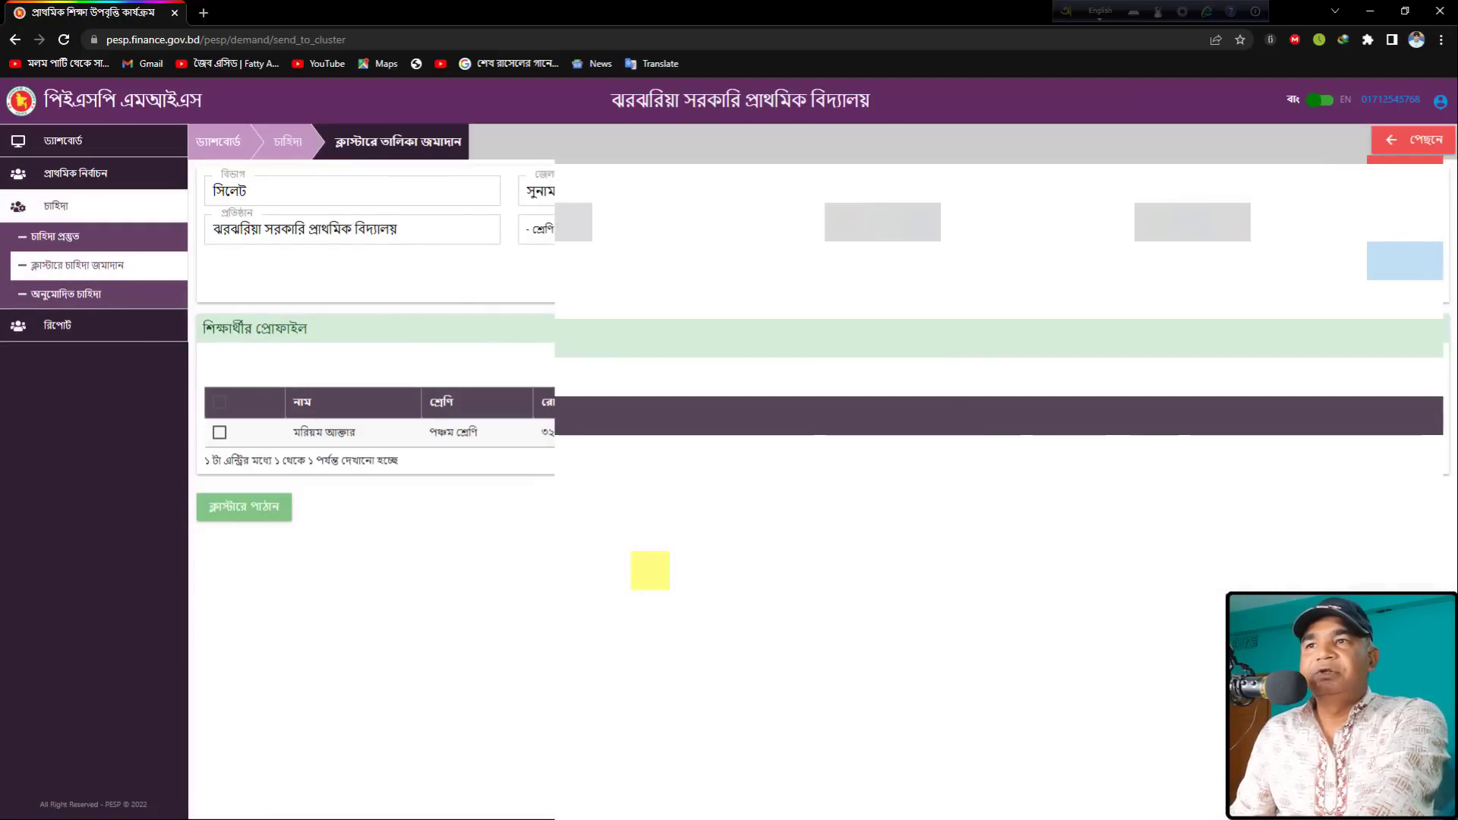
pyautogui.click(62, 301)
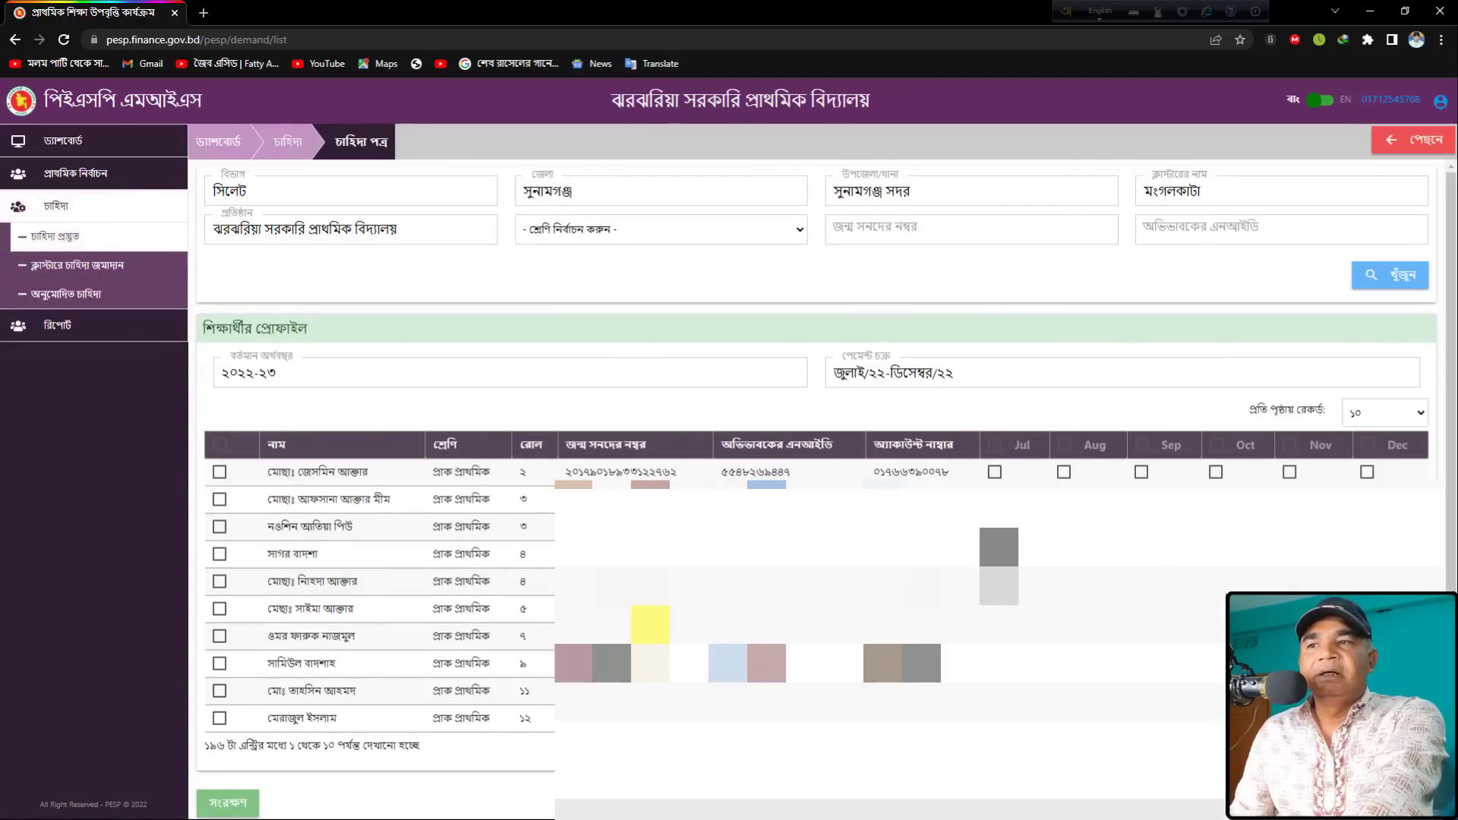
# Step: Show ১০০ records per page on the চাহিদা প্রস্তুত page and select all listed students
pyautogui.scroll(-1, 1386, 393)
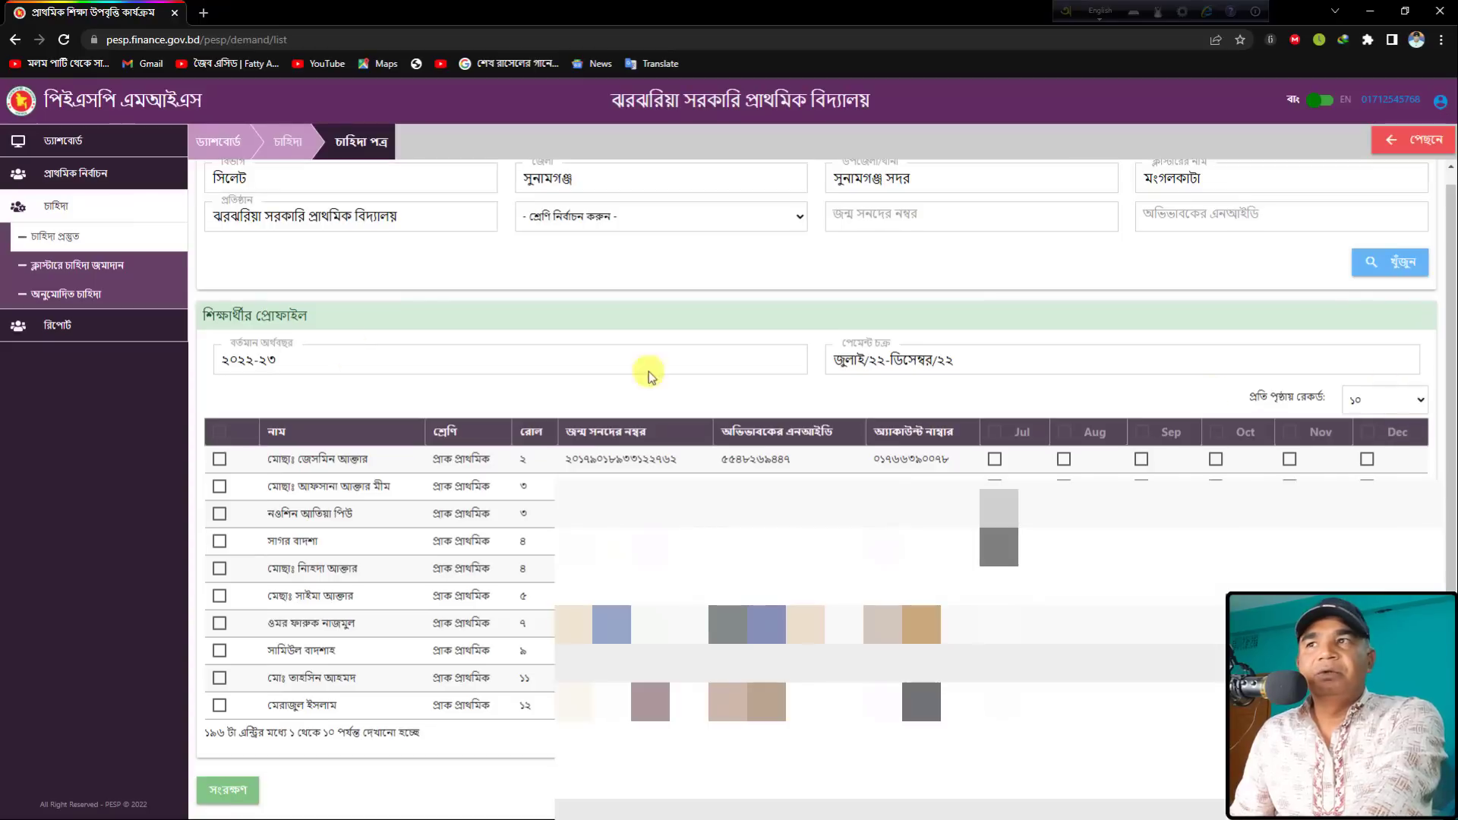
pyautogui.click(1421, 402)
pyautogui.click(1382, 462)
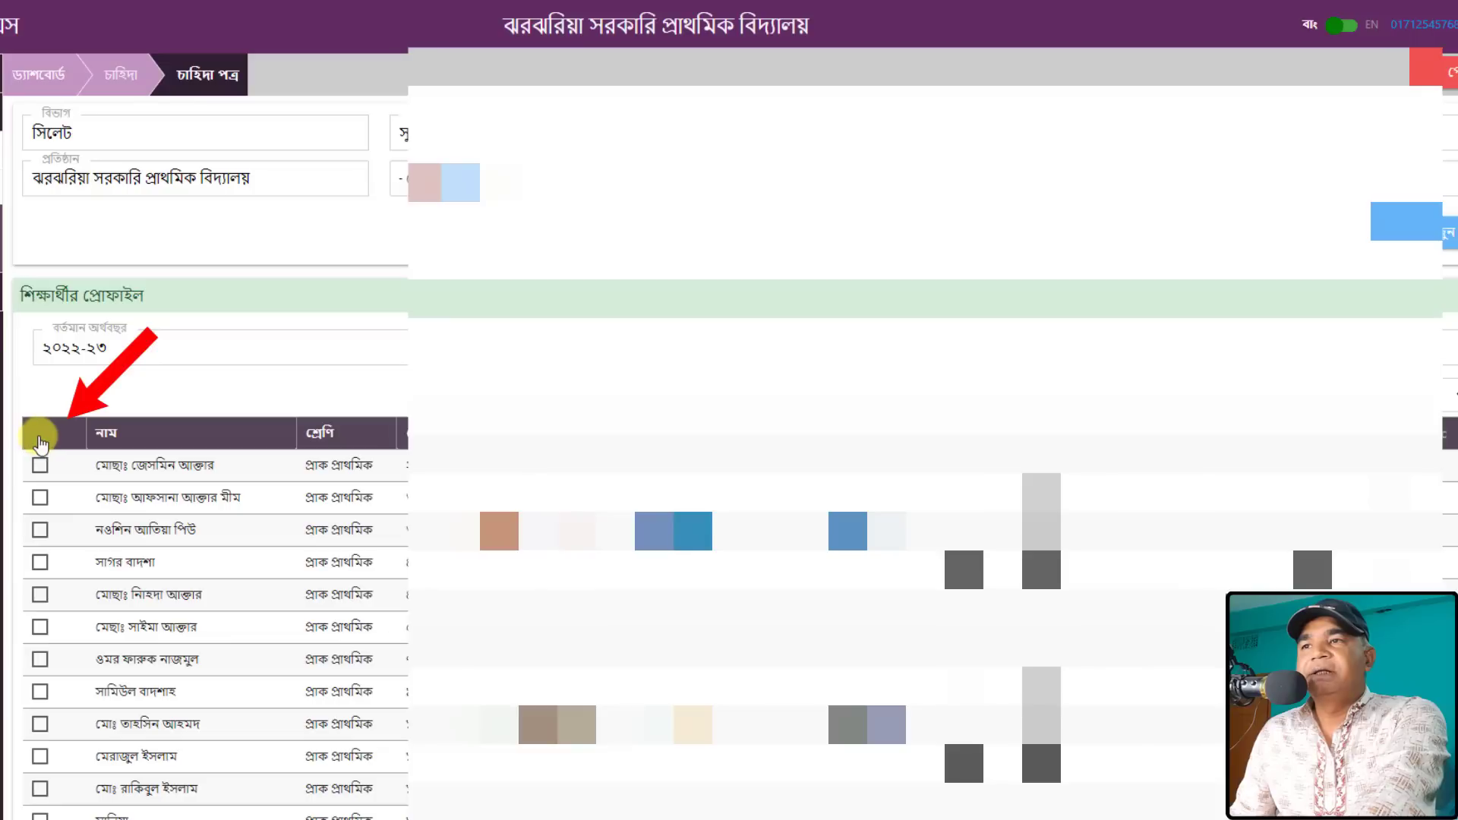
pyautogui.click(41, 436)
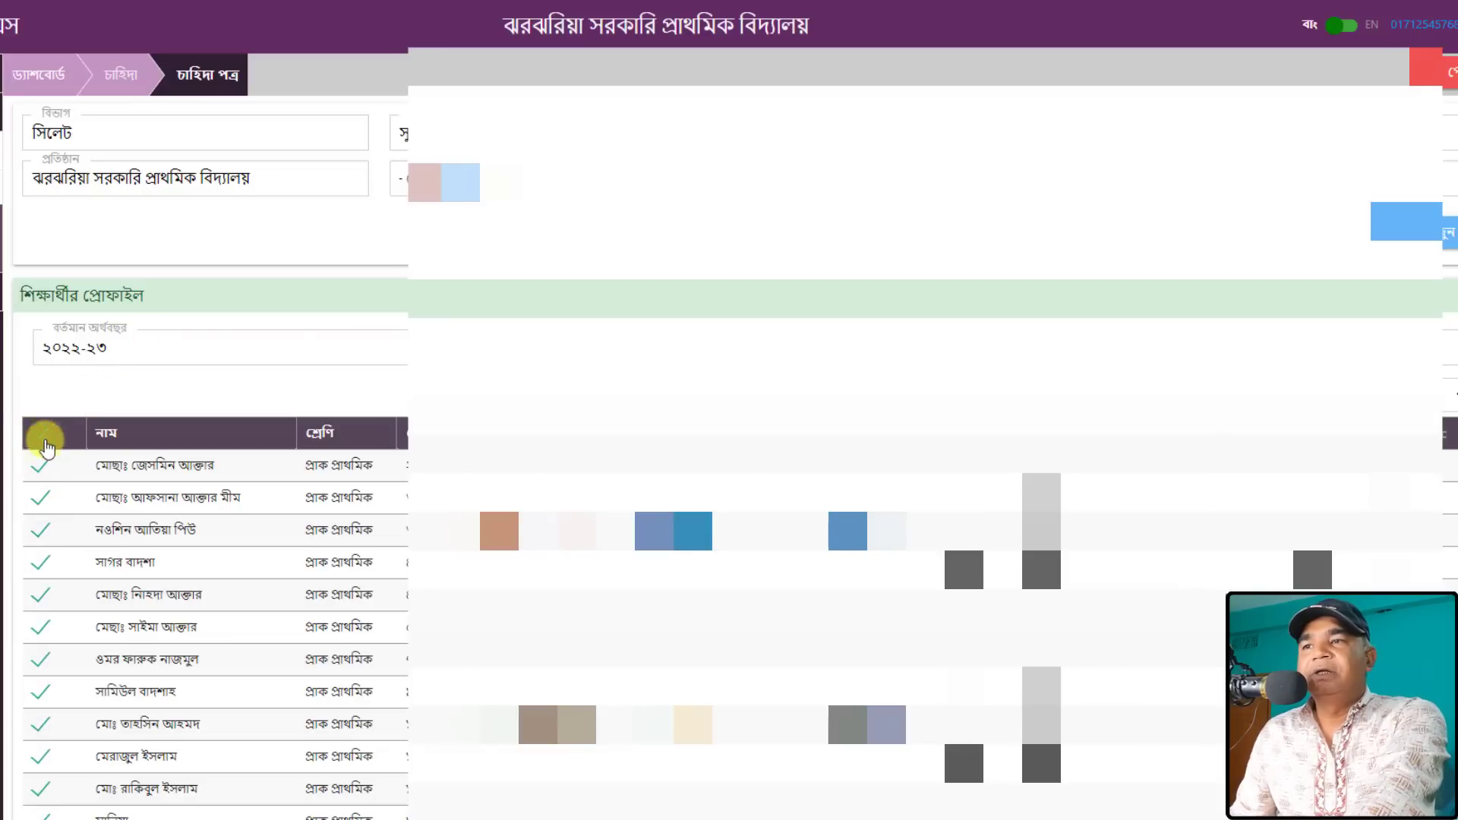
pyautogui.scroll(-12, 49, 592)
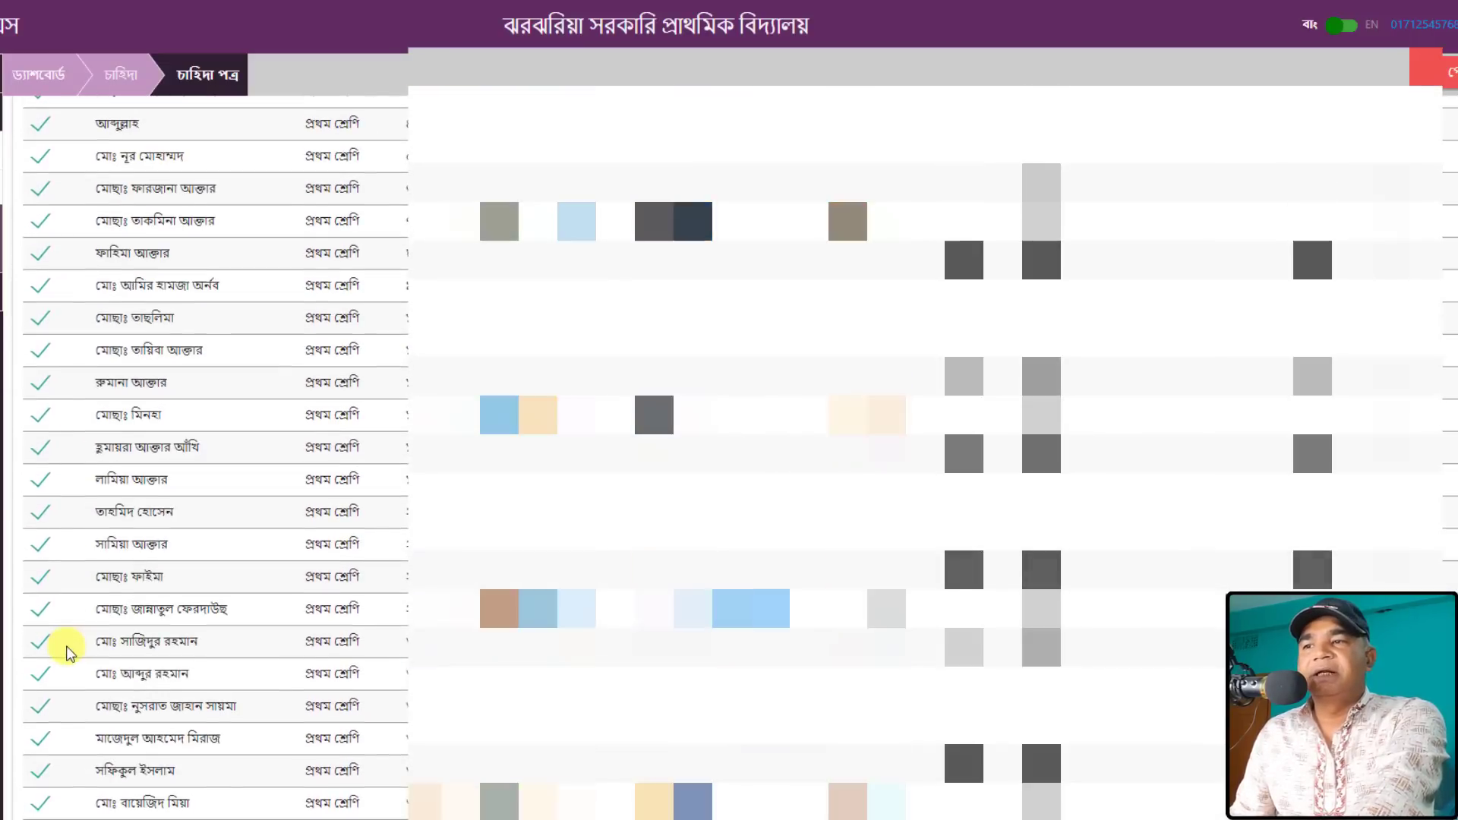
pyautogui.scroll(12, 69, 652)
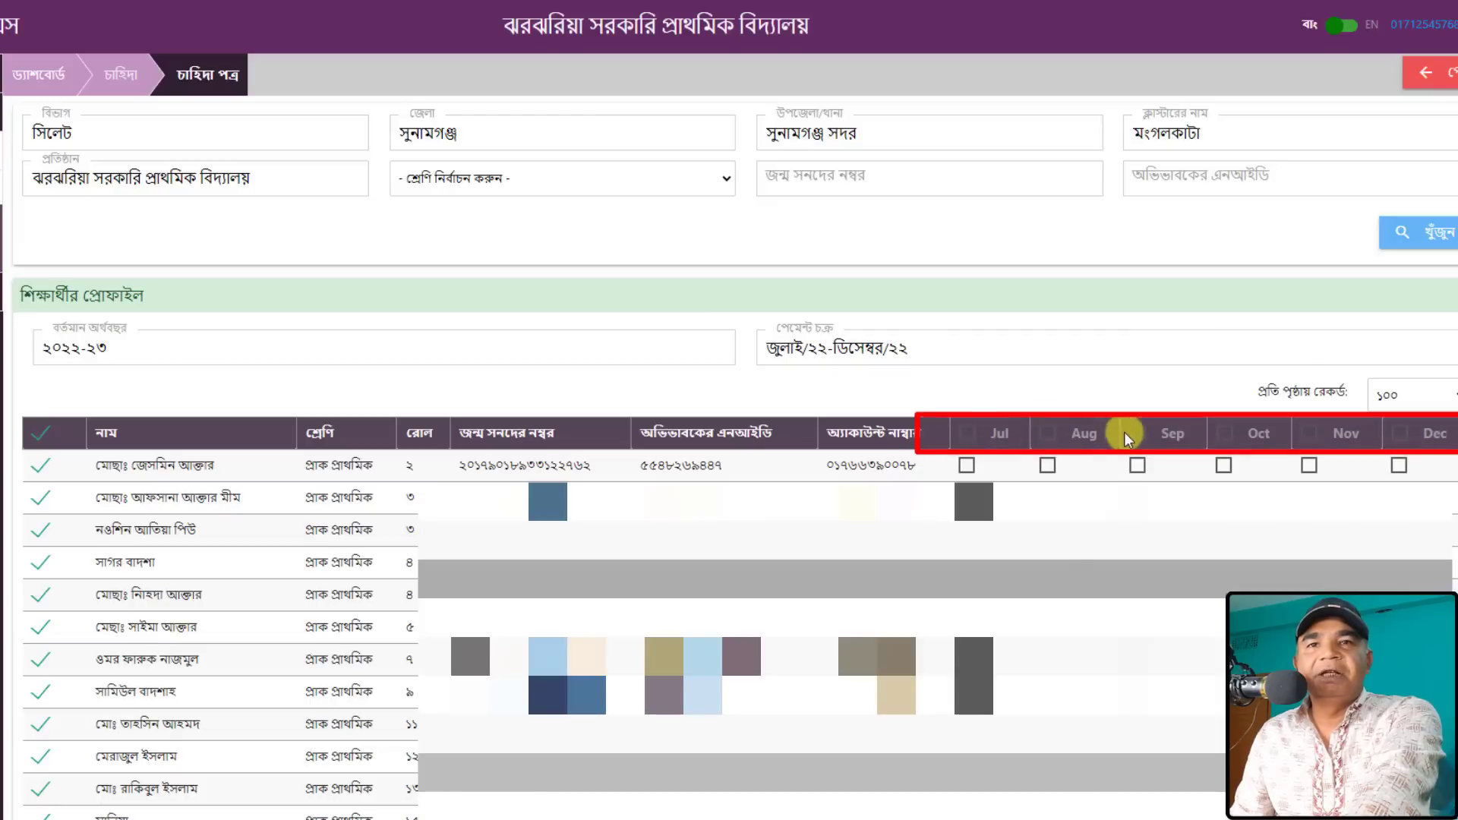
# Step: Mark all months from July through December for every listed student
pyautogui.scroll(-3, 1318, 437)
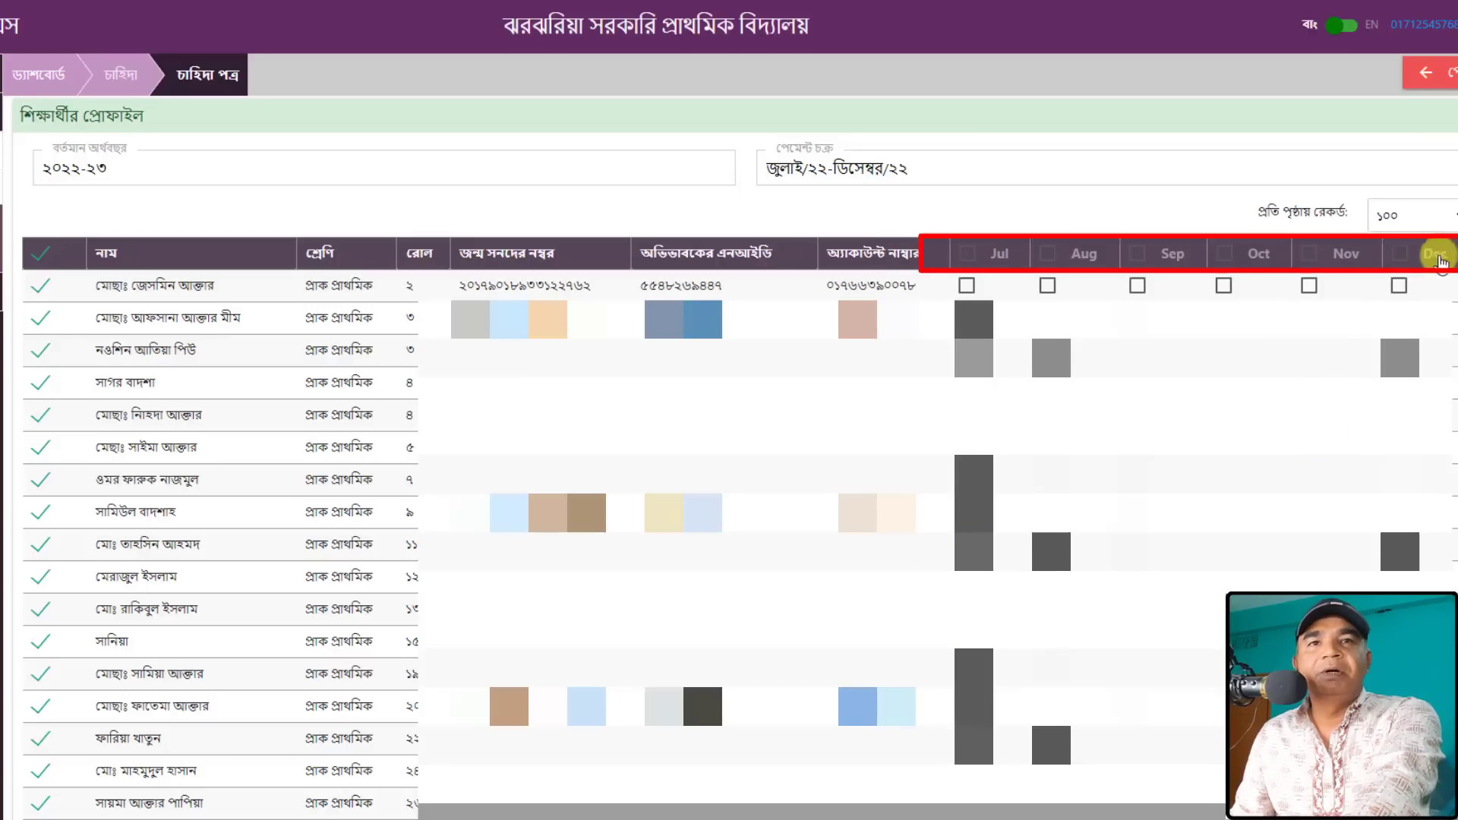
pyautogui.scroll(3, 967, 417)
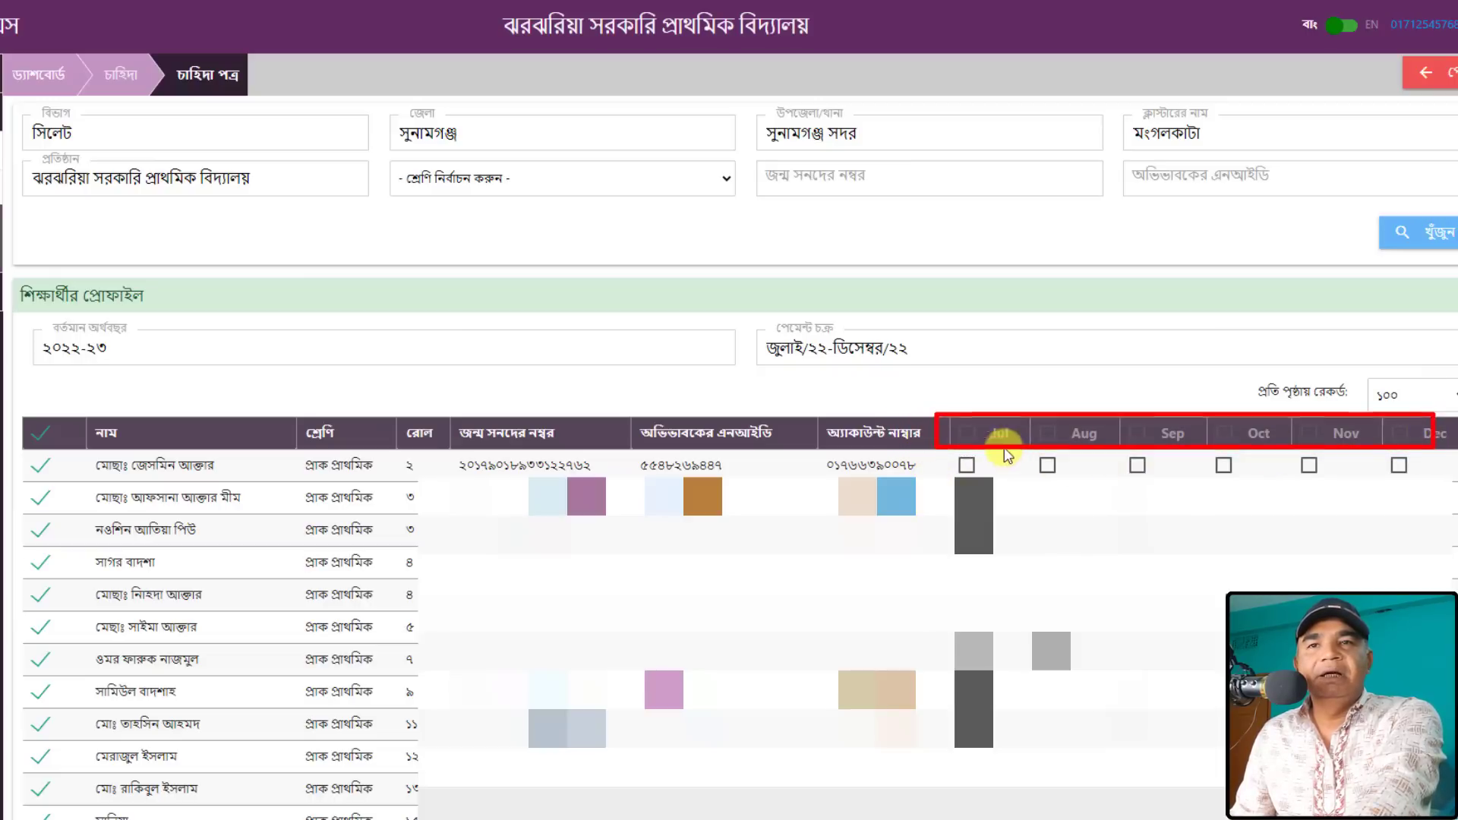
pyautogui.click(963, 439)
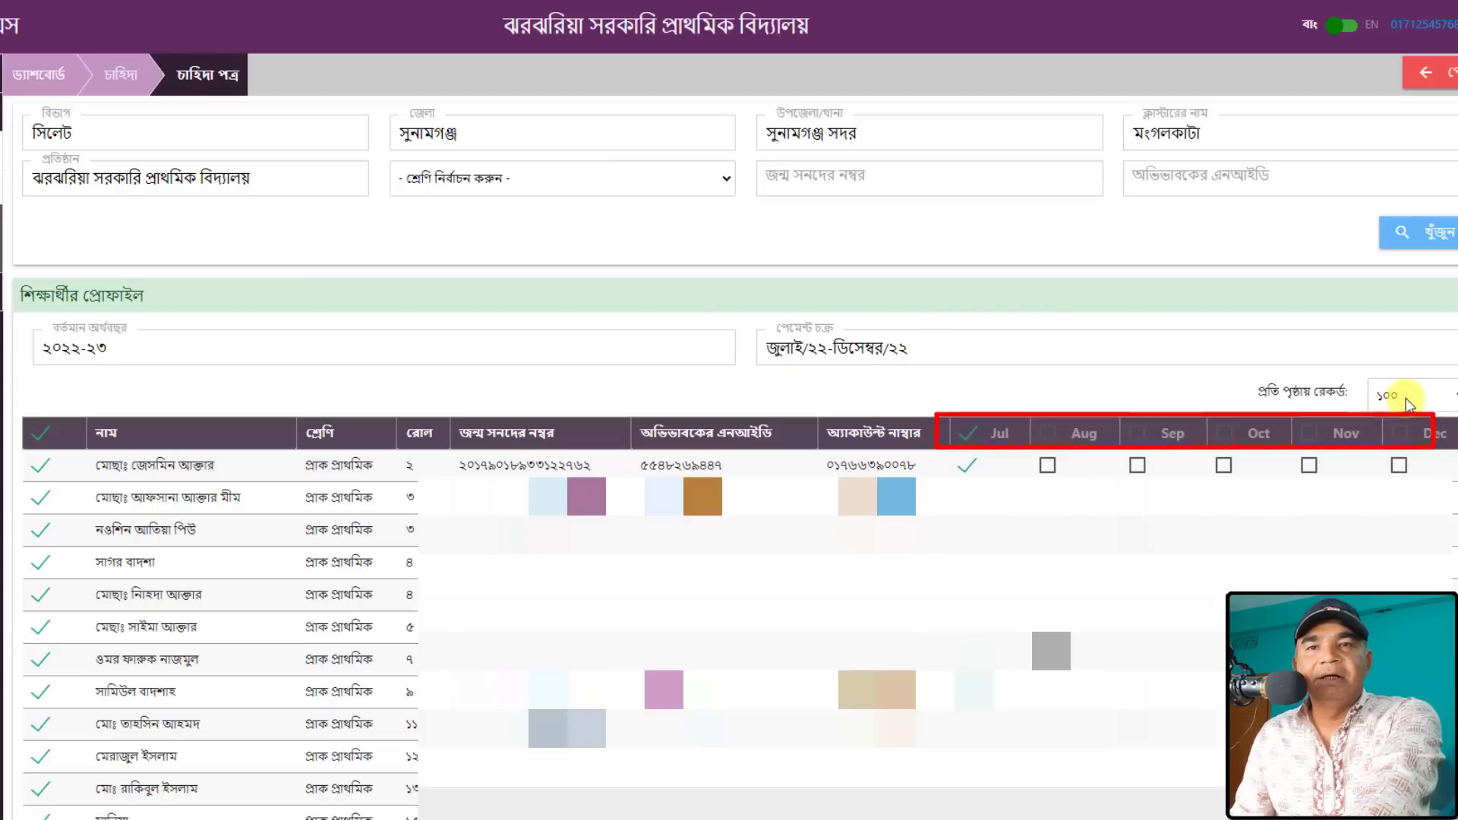
pyautogui.click(1054, 436)
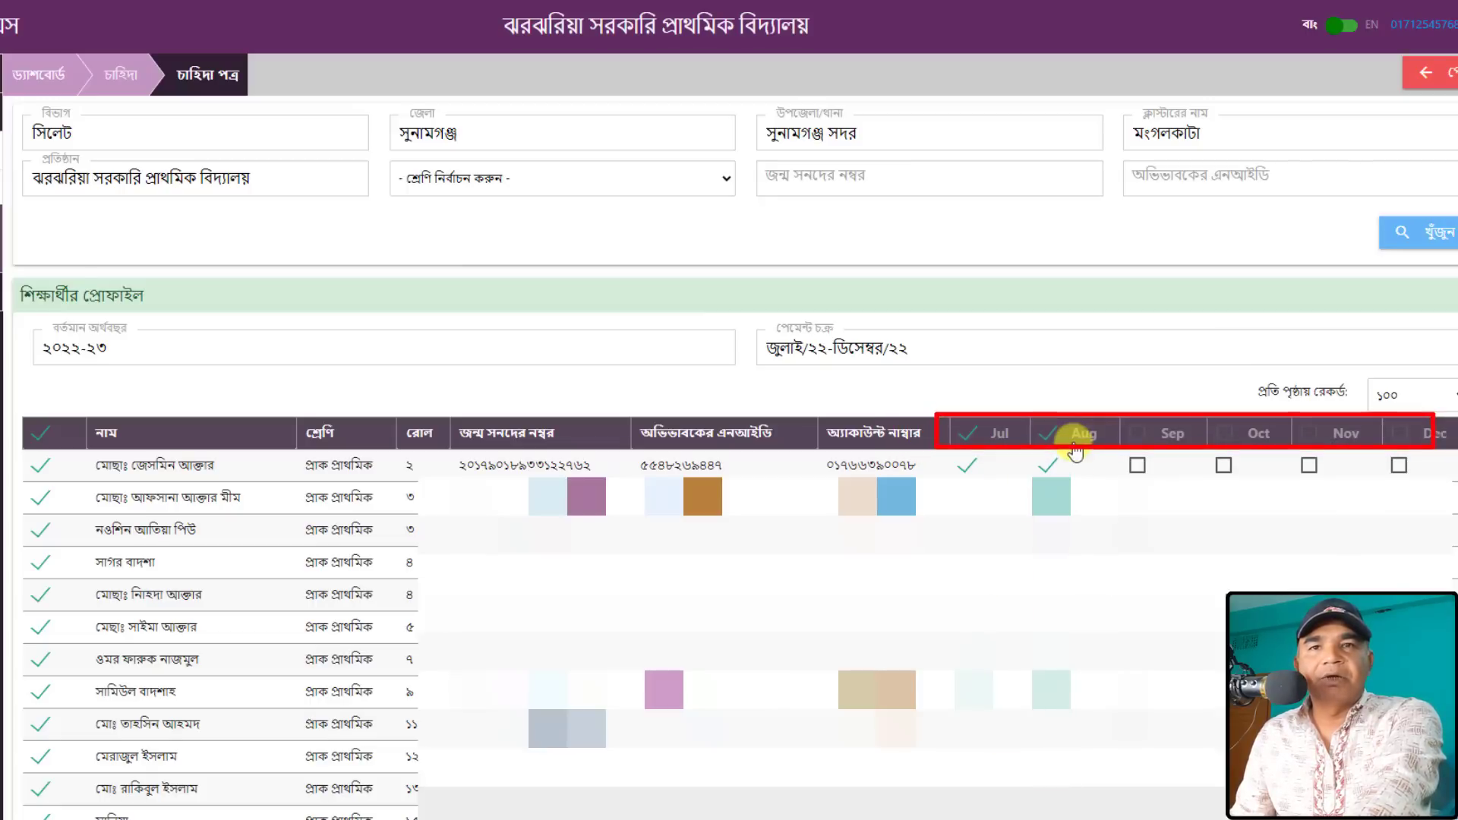
pyautogui.click(1138, 435)
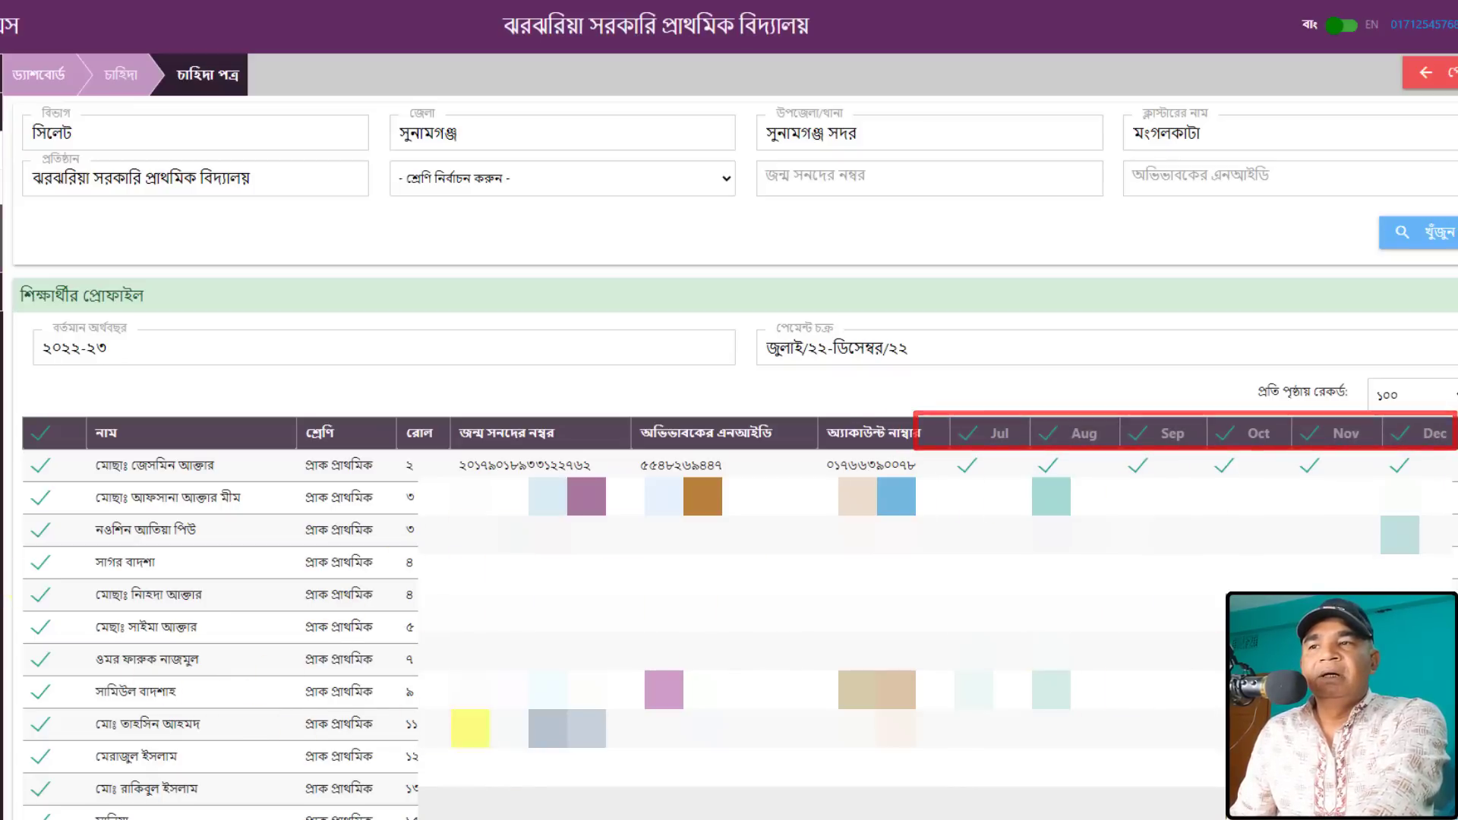
# Step: Clear the July to December months for the প্রাক প্রাথমিক student with roll ১৫
pyautogui.scroll(-5, 296, 741)
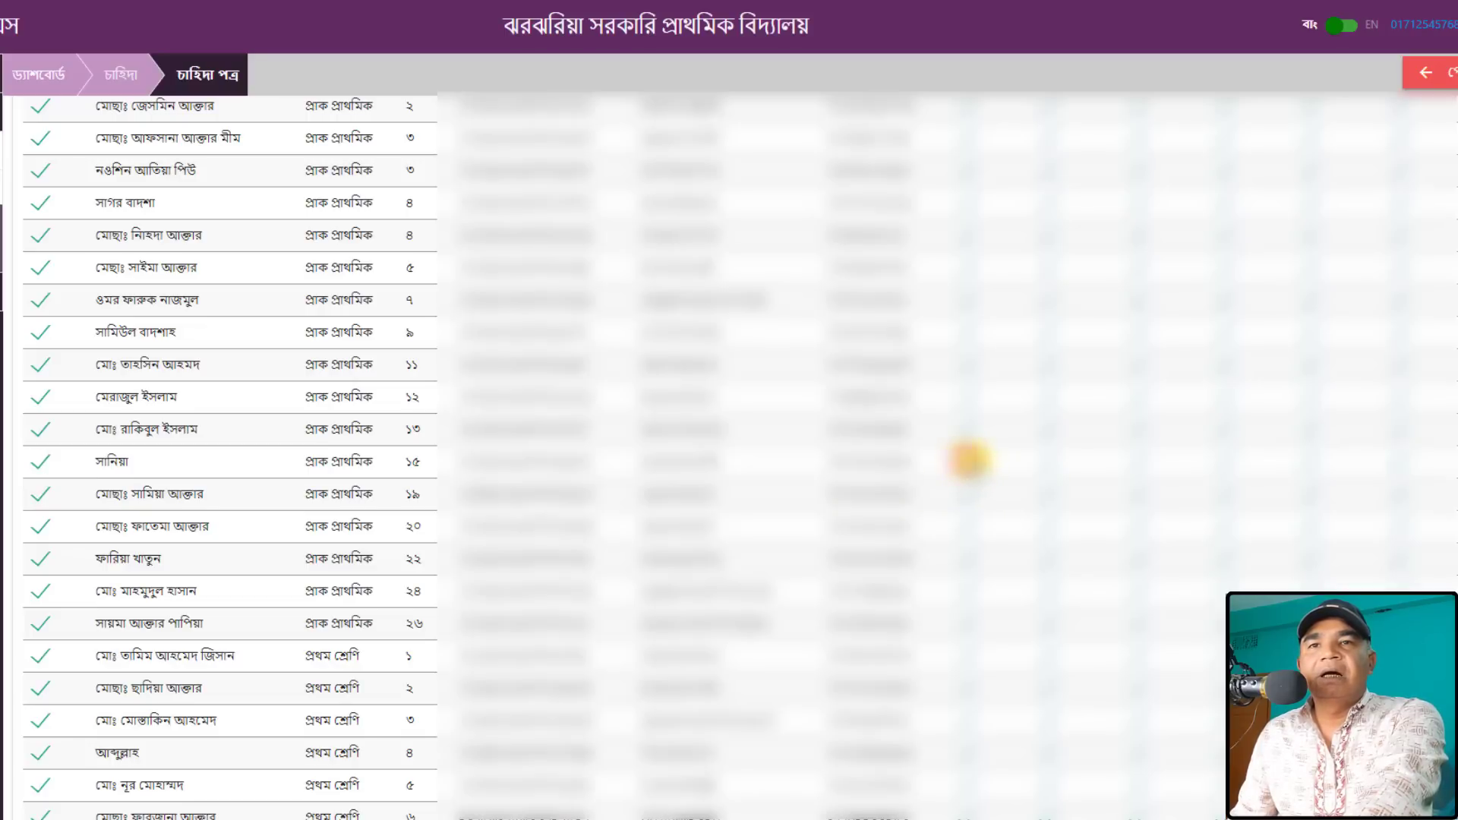
pyautogui.click(1143, 461)
pyautogui.click(1219, 461)
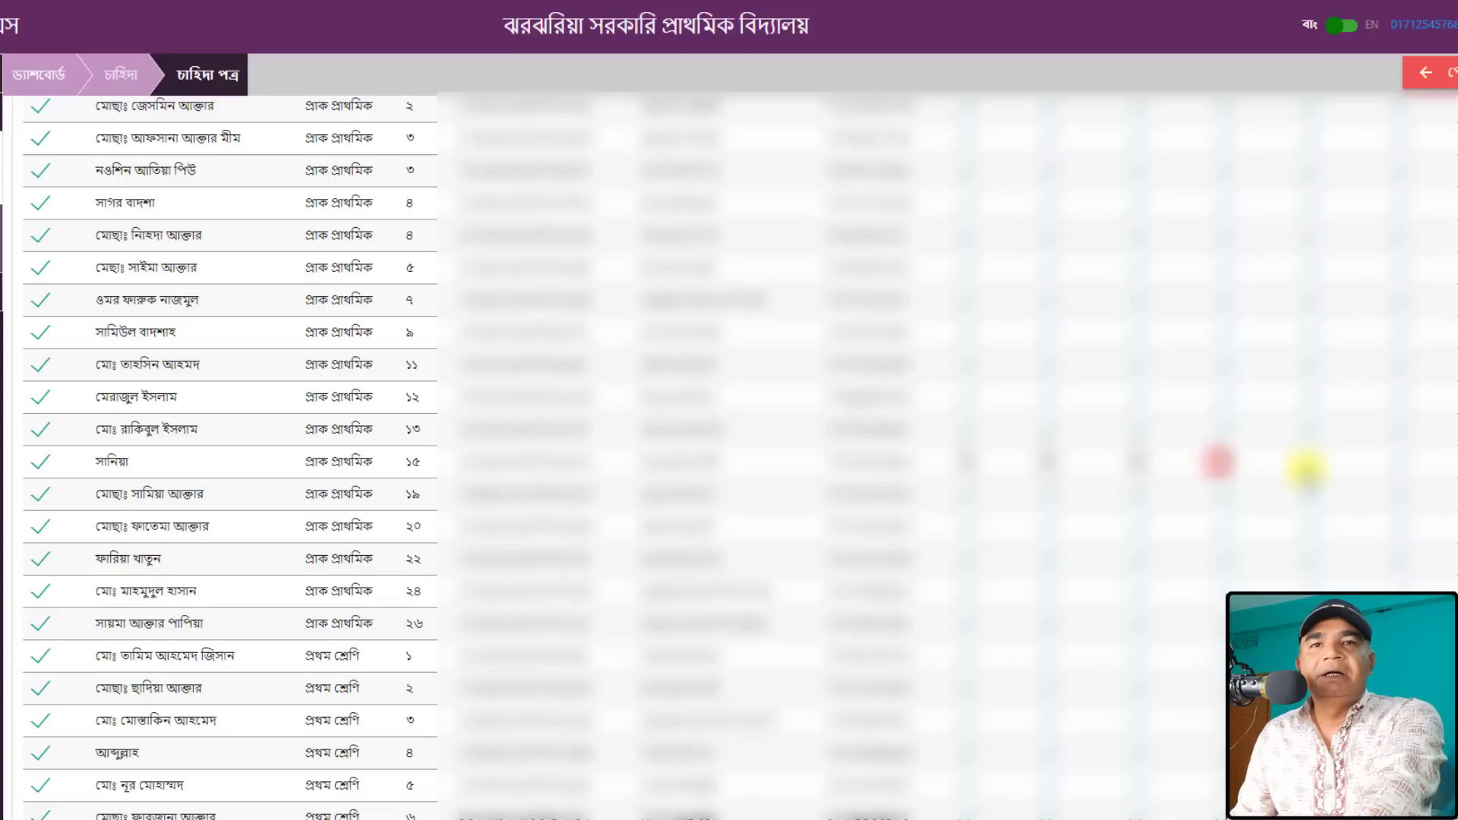
pyautogui.click(1306, 461)
pyautogui.click(1397, 461)
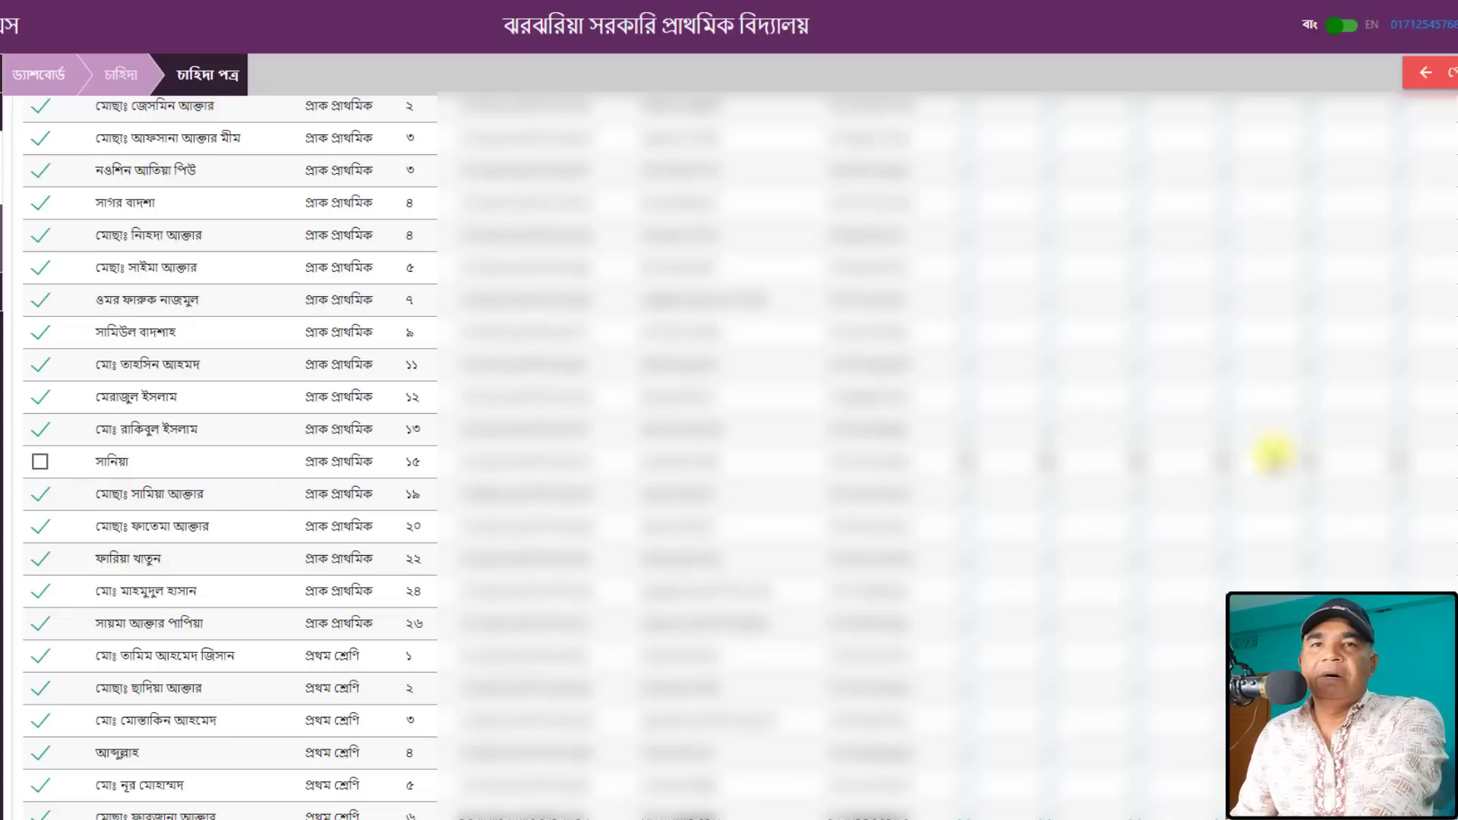
# Step: Clear the months of the প্রথম শ্রেণি student with roll ৭ and restore both excluded students in the selection
pyautogui.scroll(-3, 587, 645)
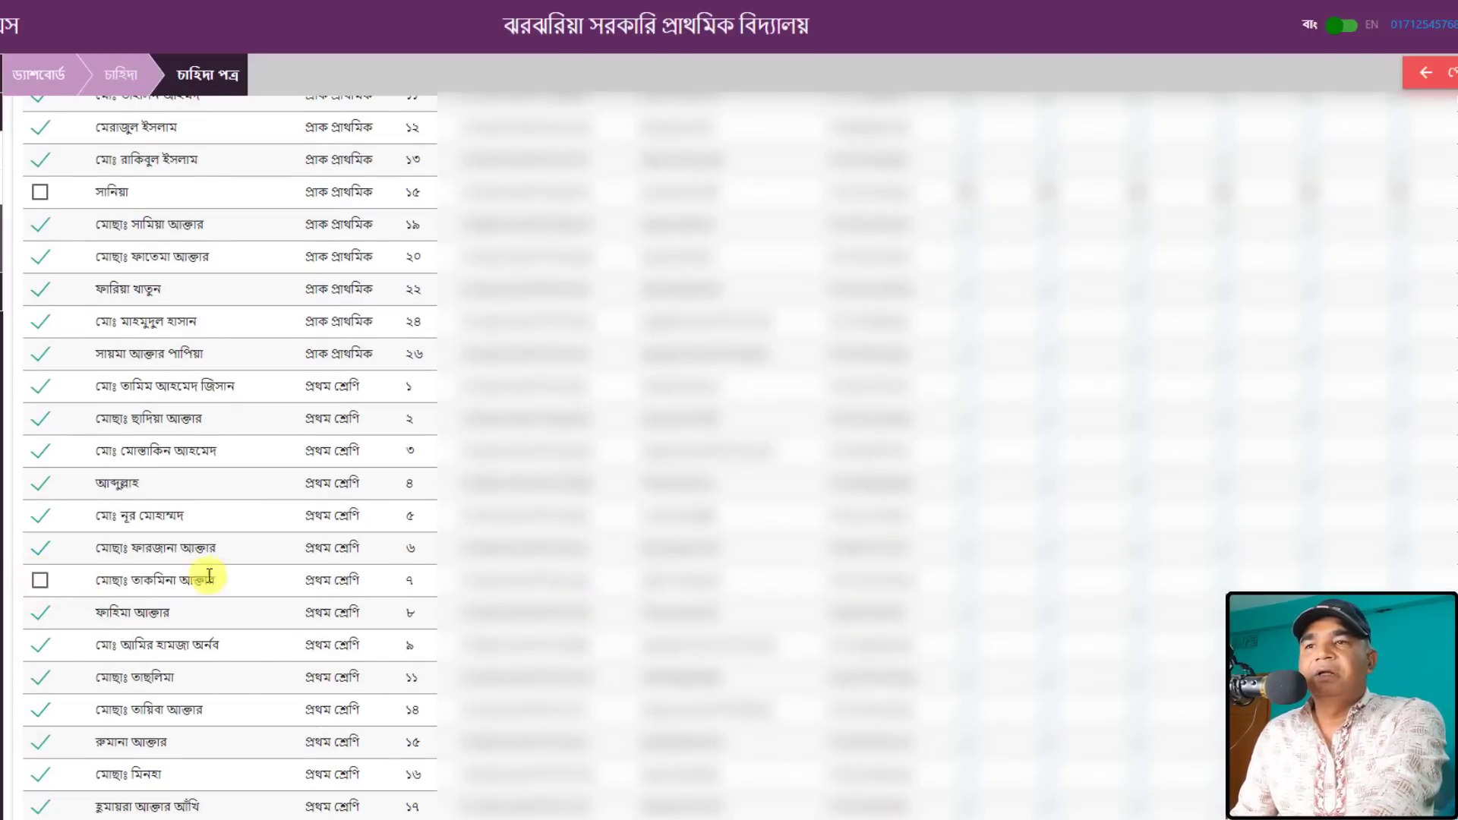
pyautogui.click(968, 578)
pyautogui.click(1042, 578)
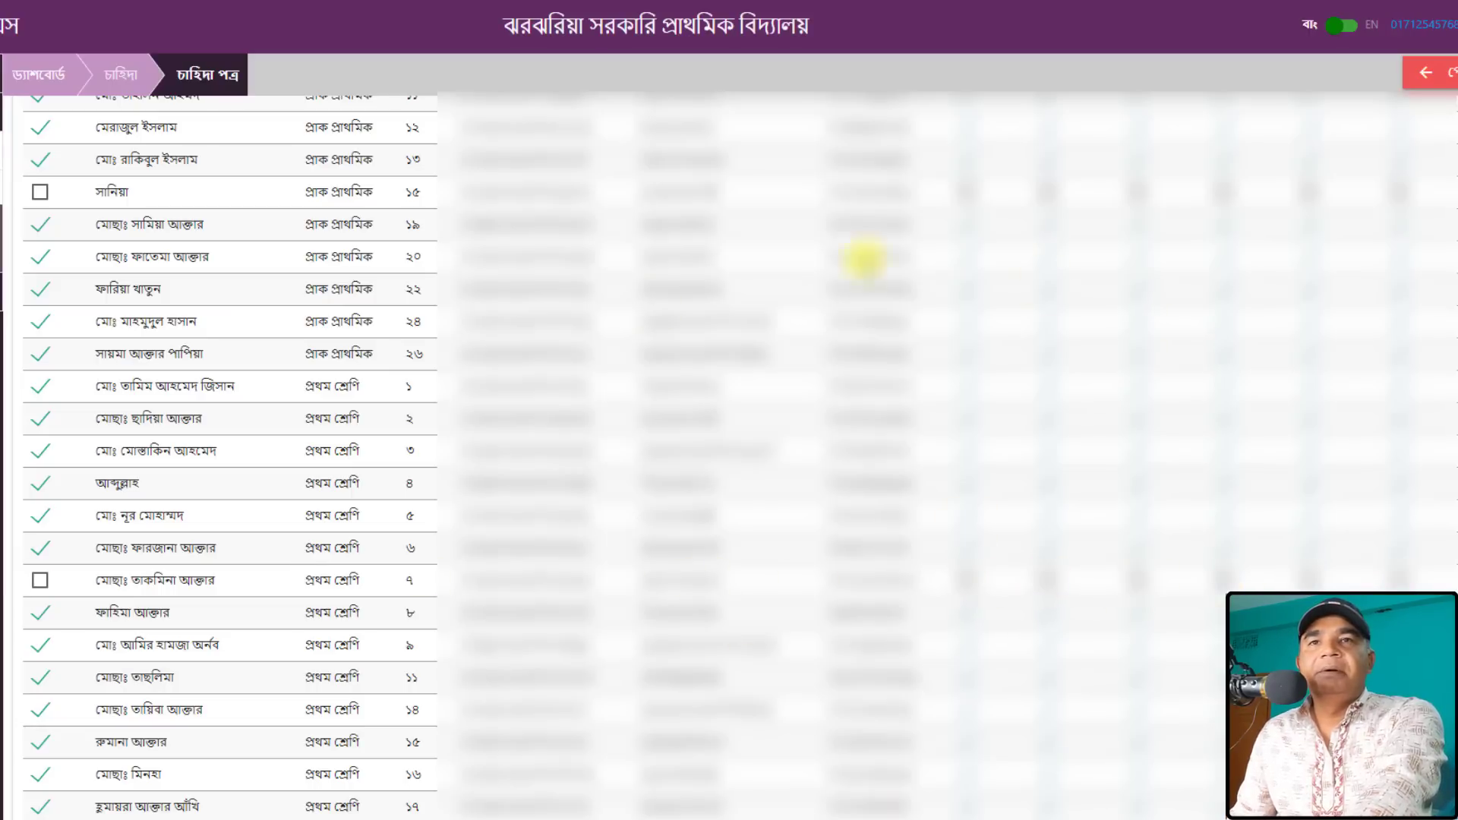
pyautogui.click(37, 581)
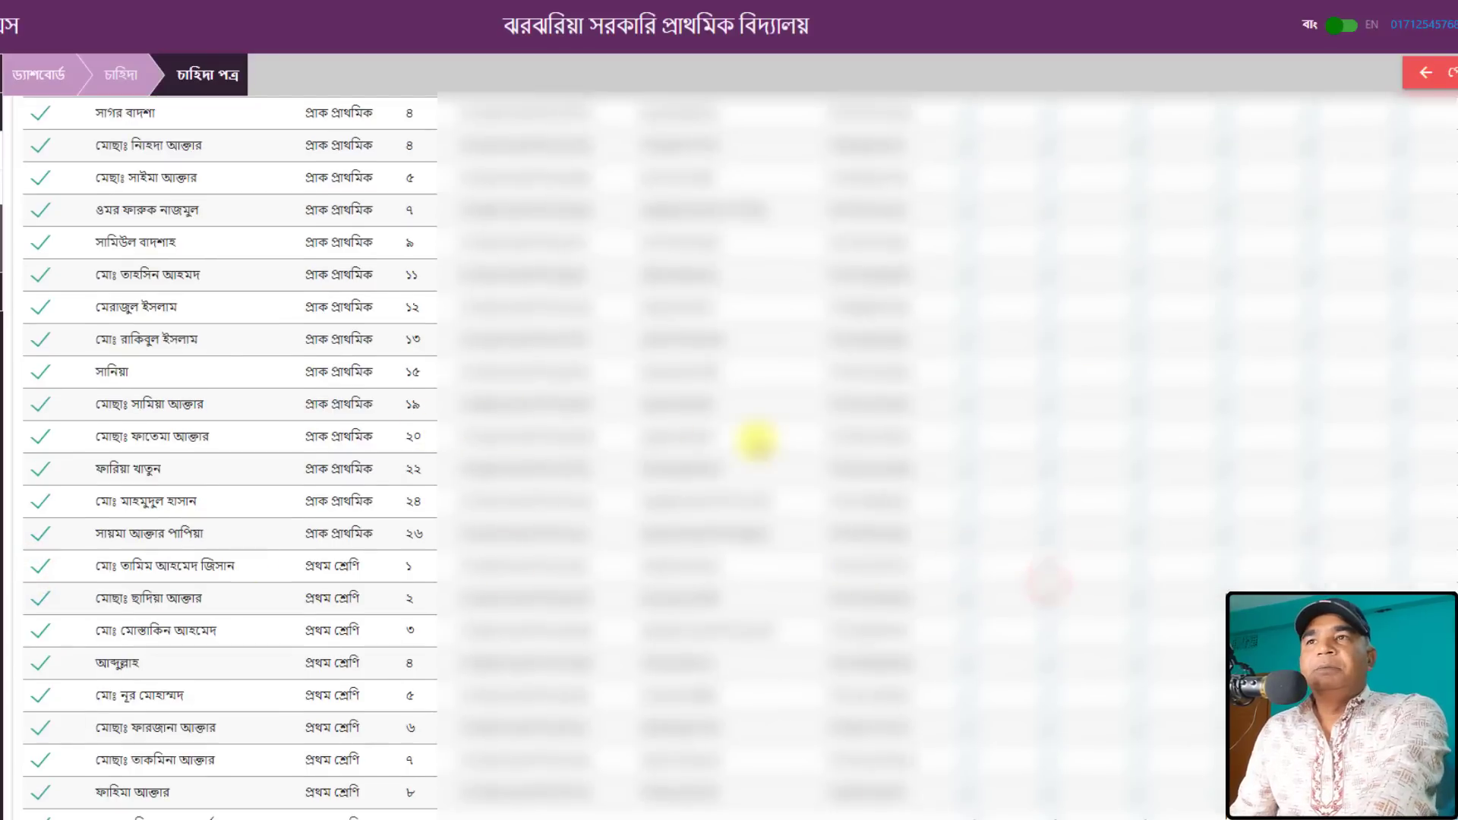
# Step: Save the July to December demand for the selected first ১০০ students
pyautogui.scroll(-20, 539, 644)
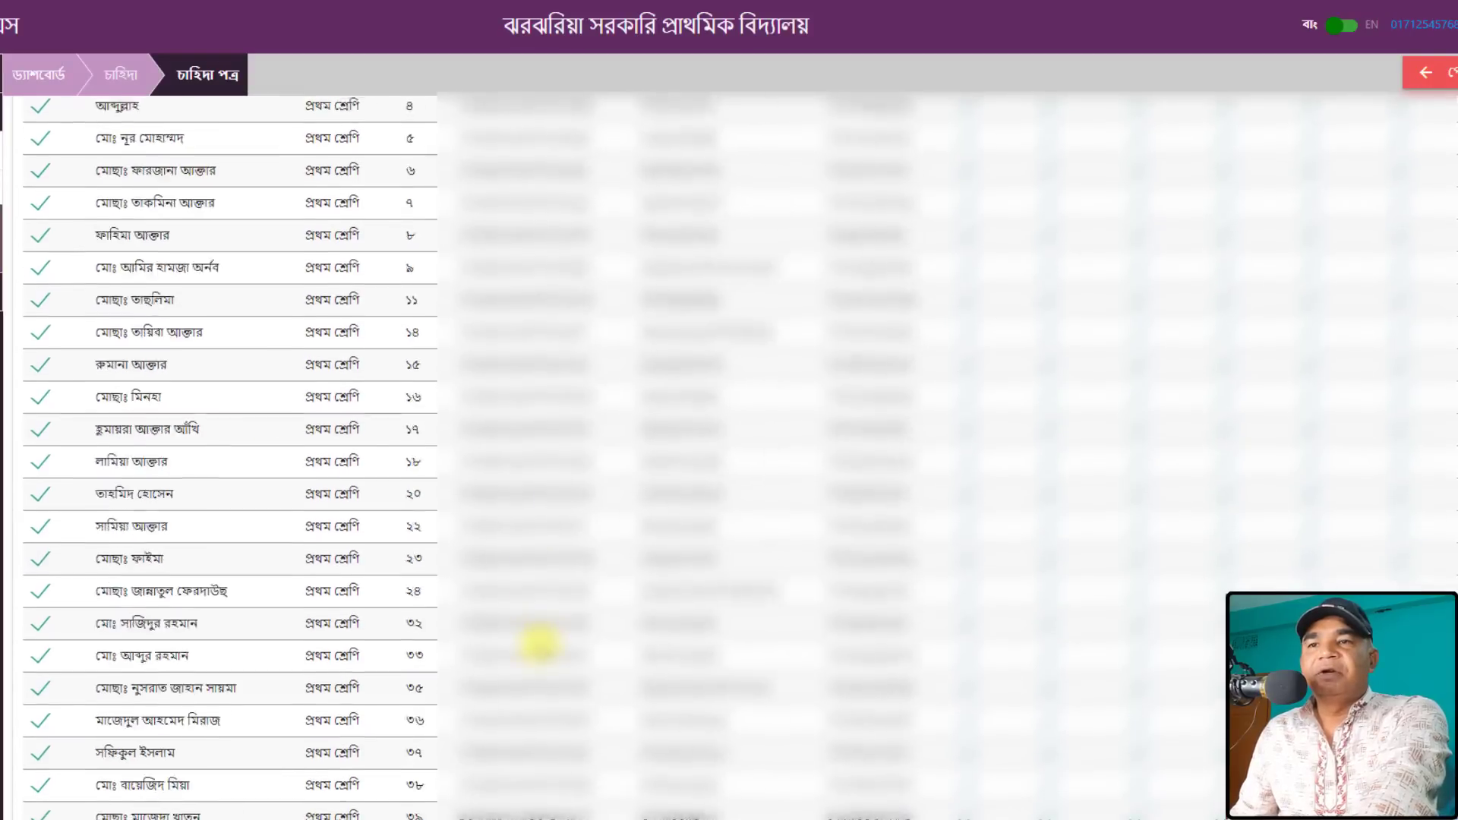
pyautogui.scroll(-15, 548, 667)
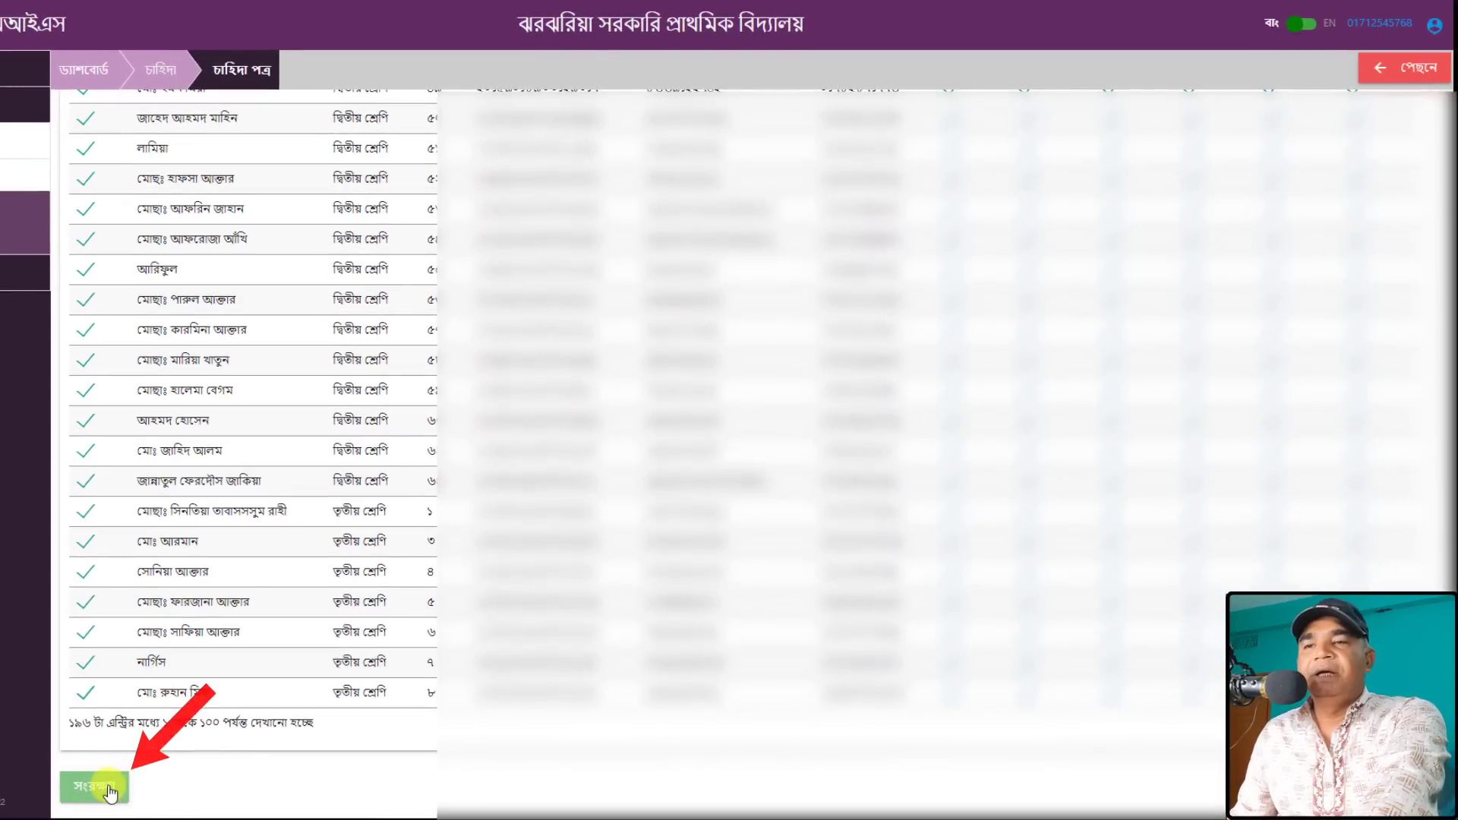
pyautogui.click(108, 789)
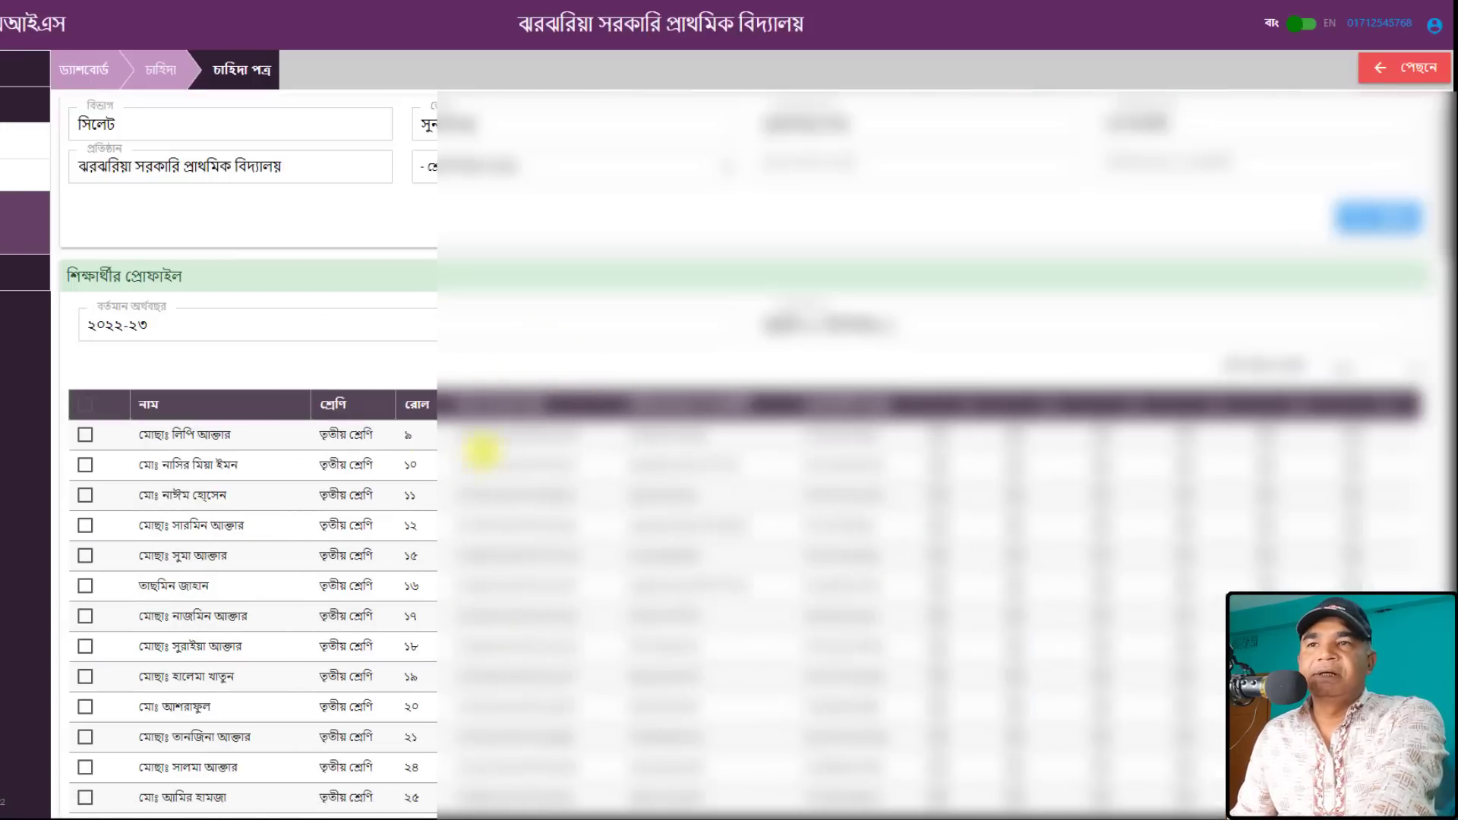
# Step: Look through the remaining তৃতীয় to পঞ্চম শ্রেণি students on the চাহিদা প্রস্তুত page and select all of them
pyautogui.scroll(-2, 233, 579)
pyautogui.scroll(-20, 233, 579)
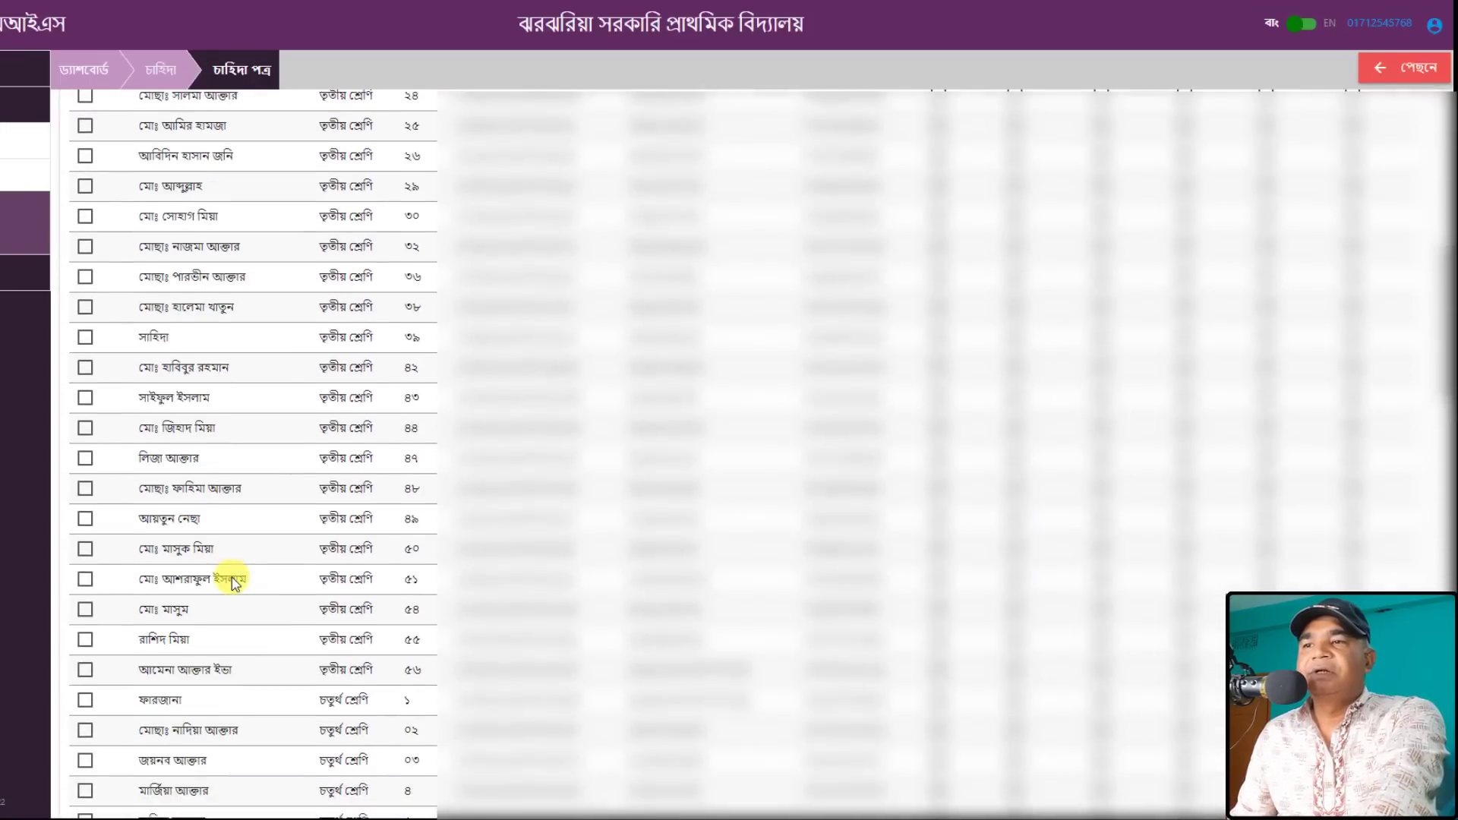
pyautogui.scroll(-6, 236, 590)
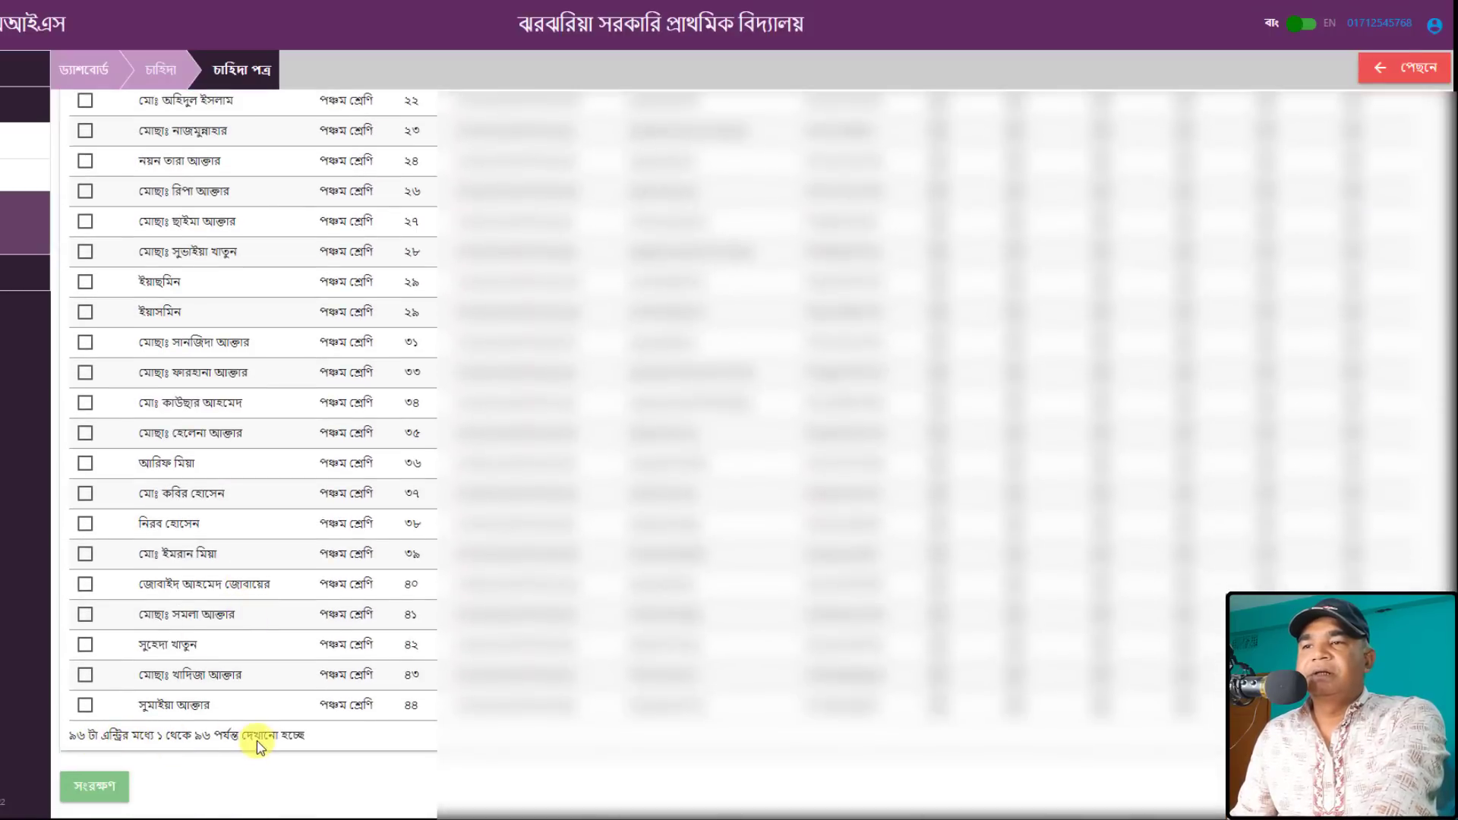
pyautogui.scroll(2, 334, 578)
pyautogui.scroll(15, 334, 579)
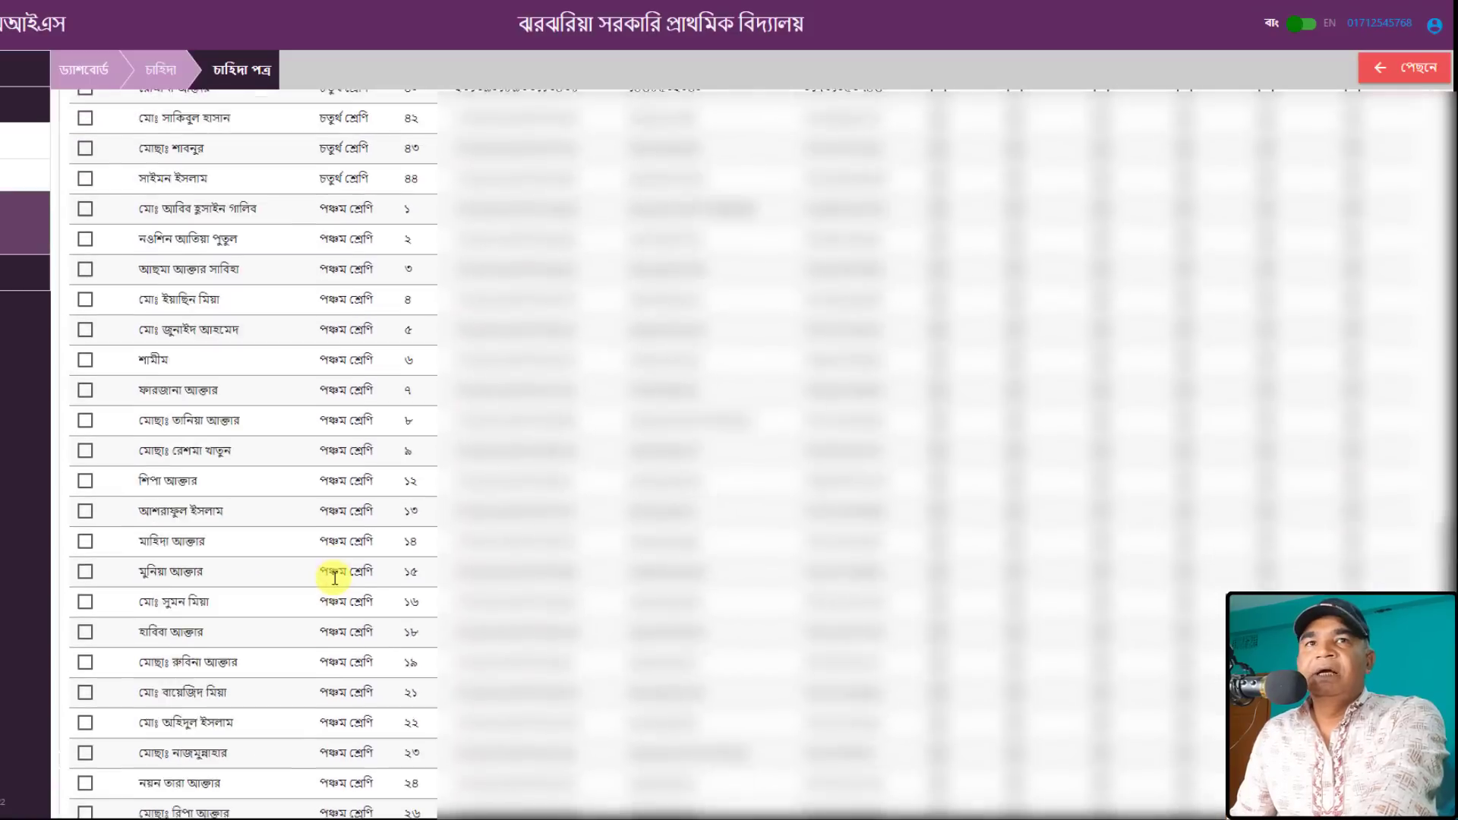
pyautogui.scroll(12, 334, 579)
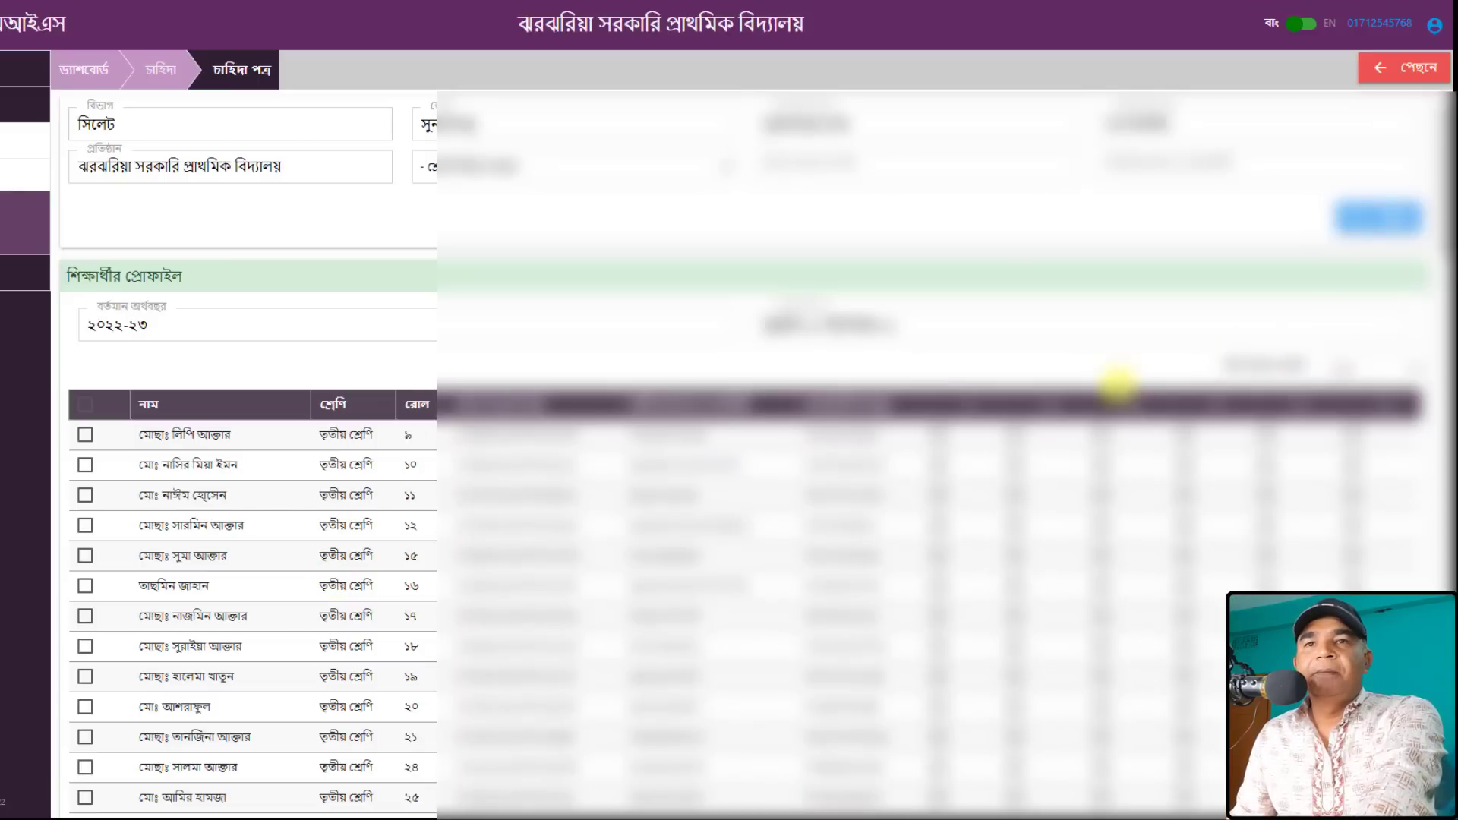
pyautogui.click(87, 407)
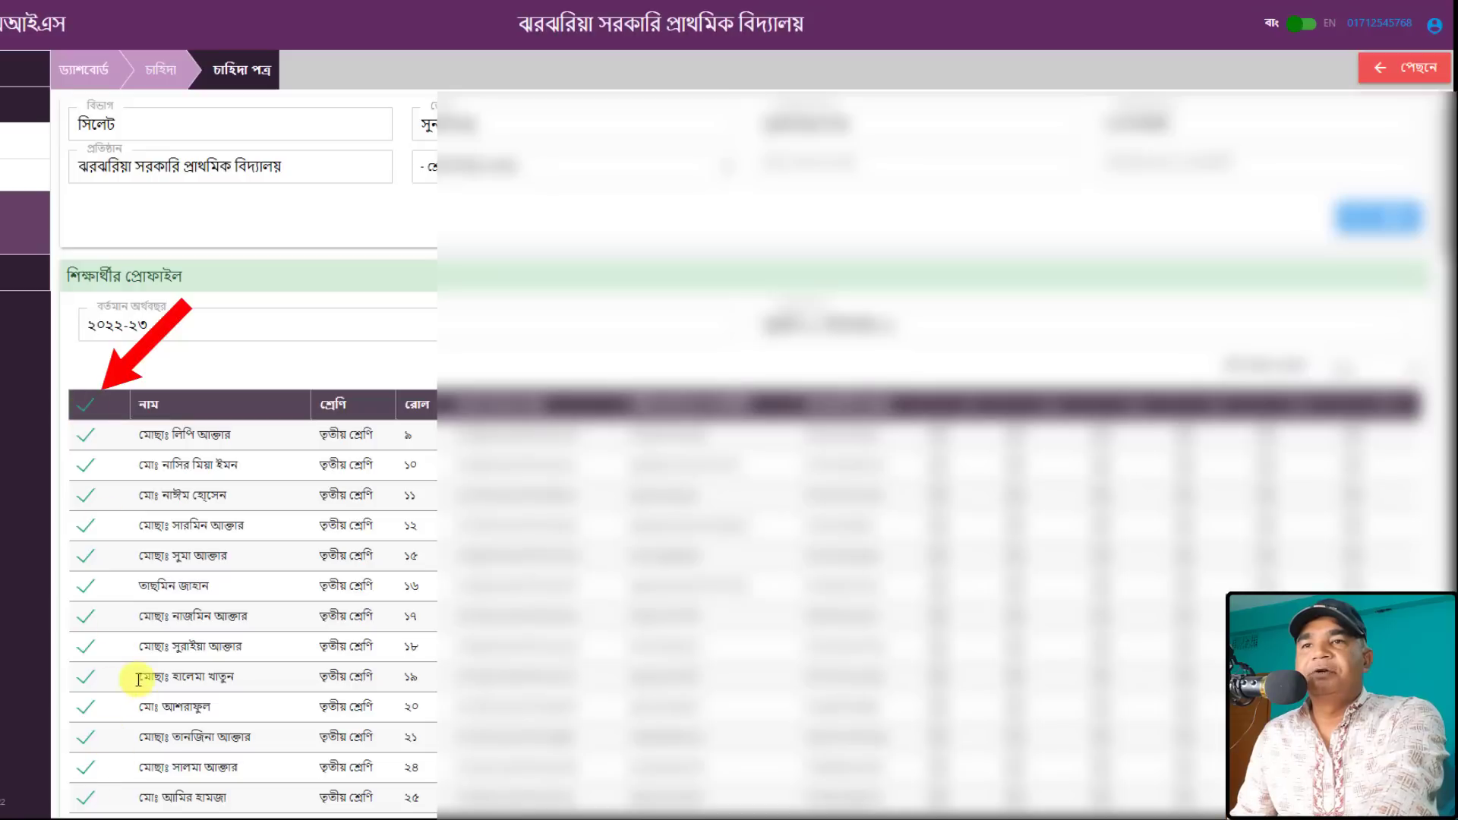
# Step: Mark the months Jul, Aug, Sep, Oct, Nov and Dec for all the selected তৃতীয় to পঞ্চম শ্রেণি students
pyautogui.click(940, 406)
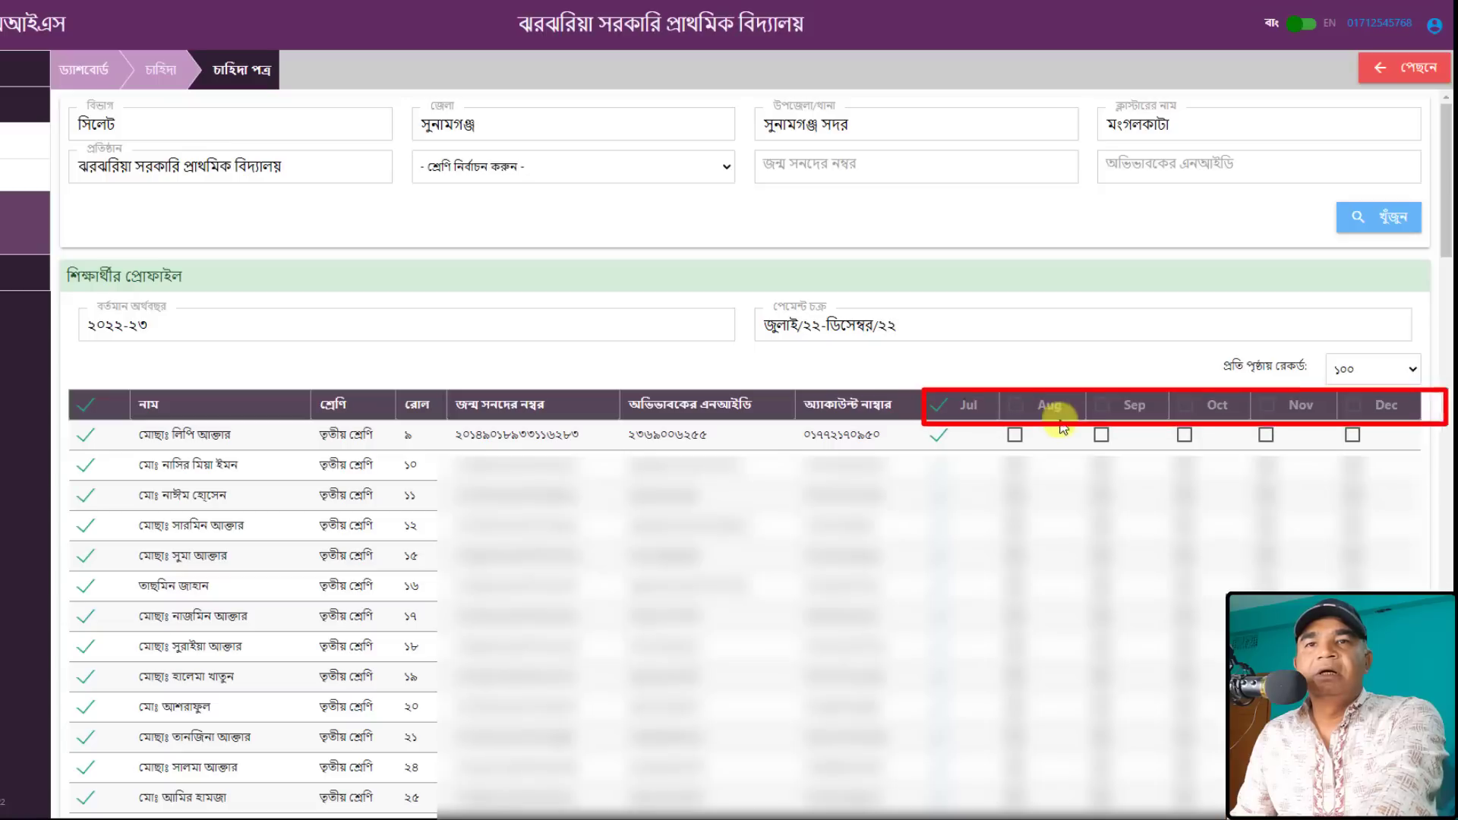
pyautogui.click(1019, 407)
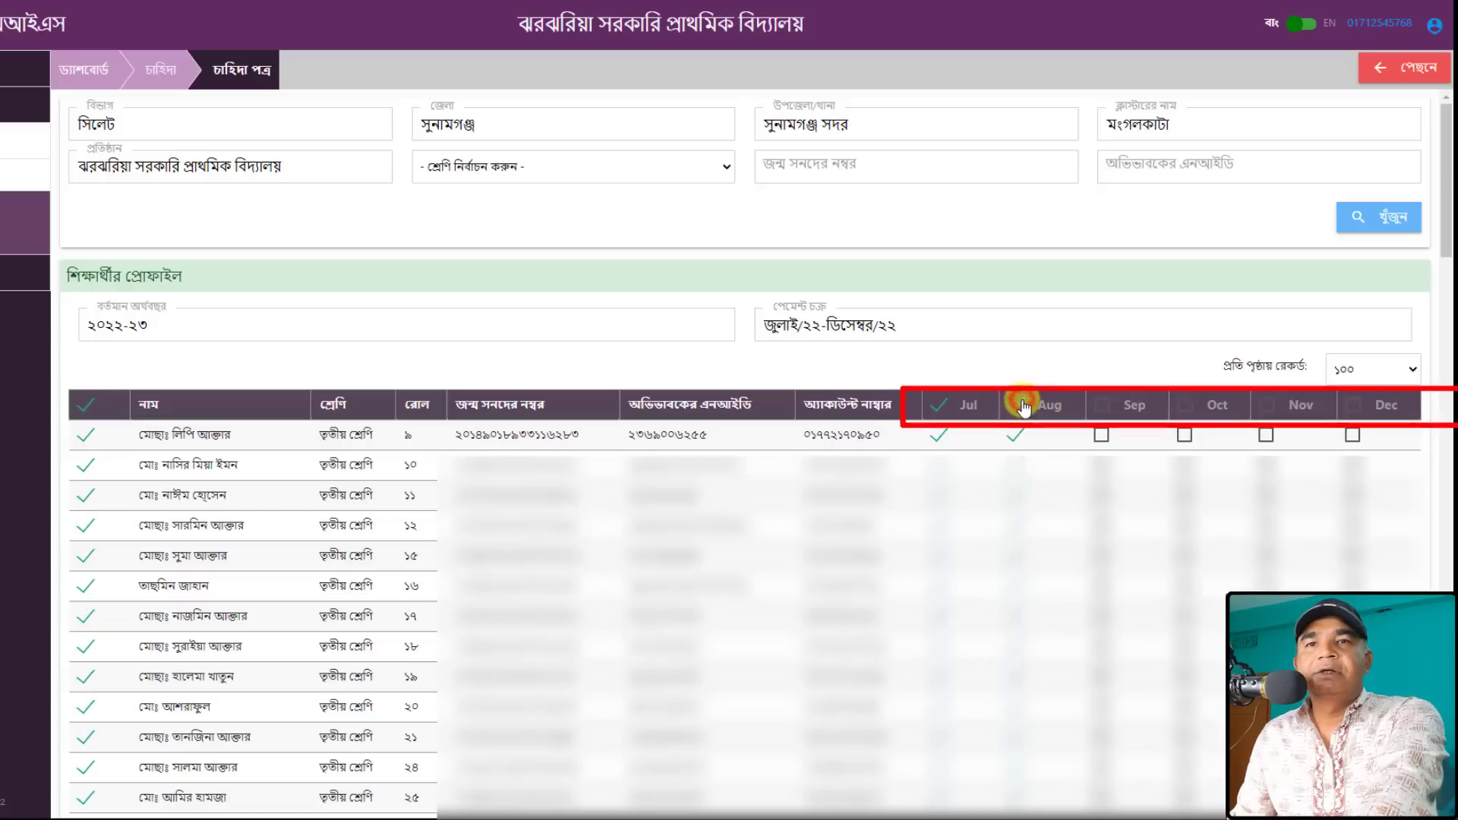
pyautogui.click(1101, 406)
pyautogui.click(1183, 405)
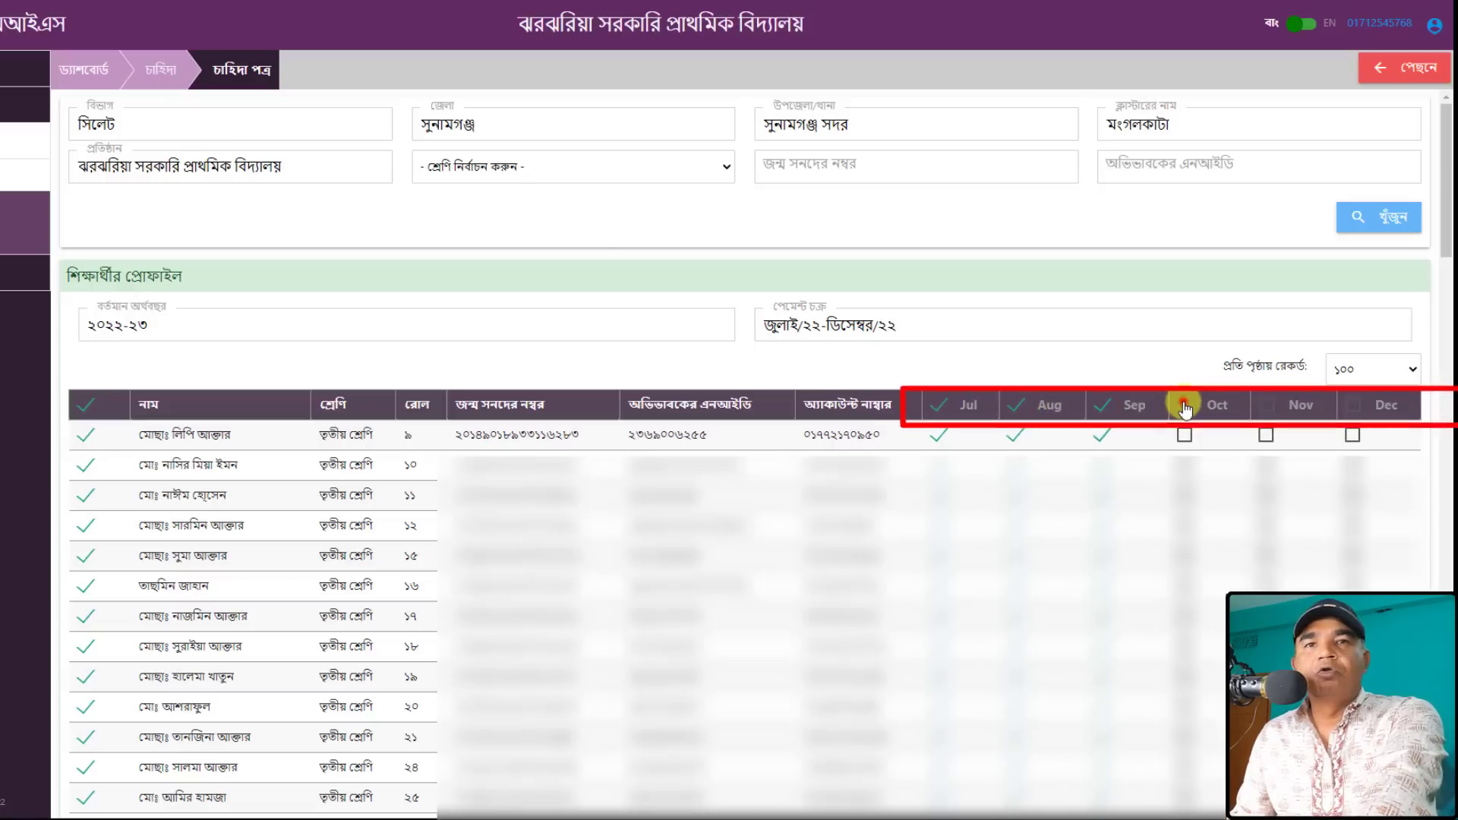
pyautogui.click(1265, 406)
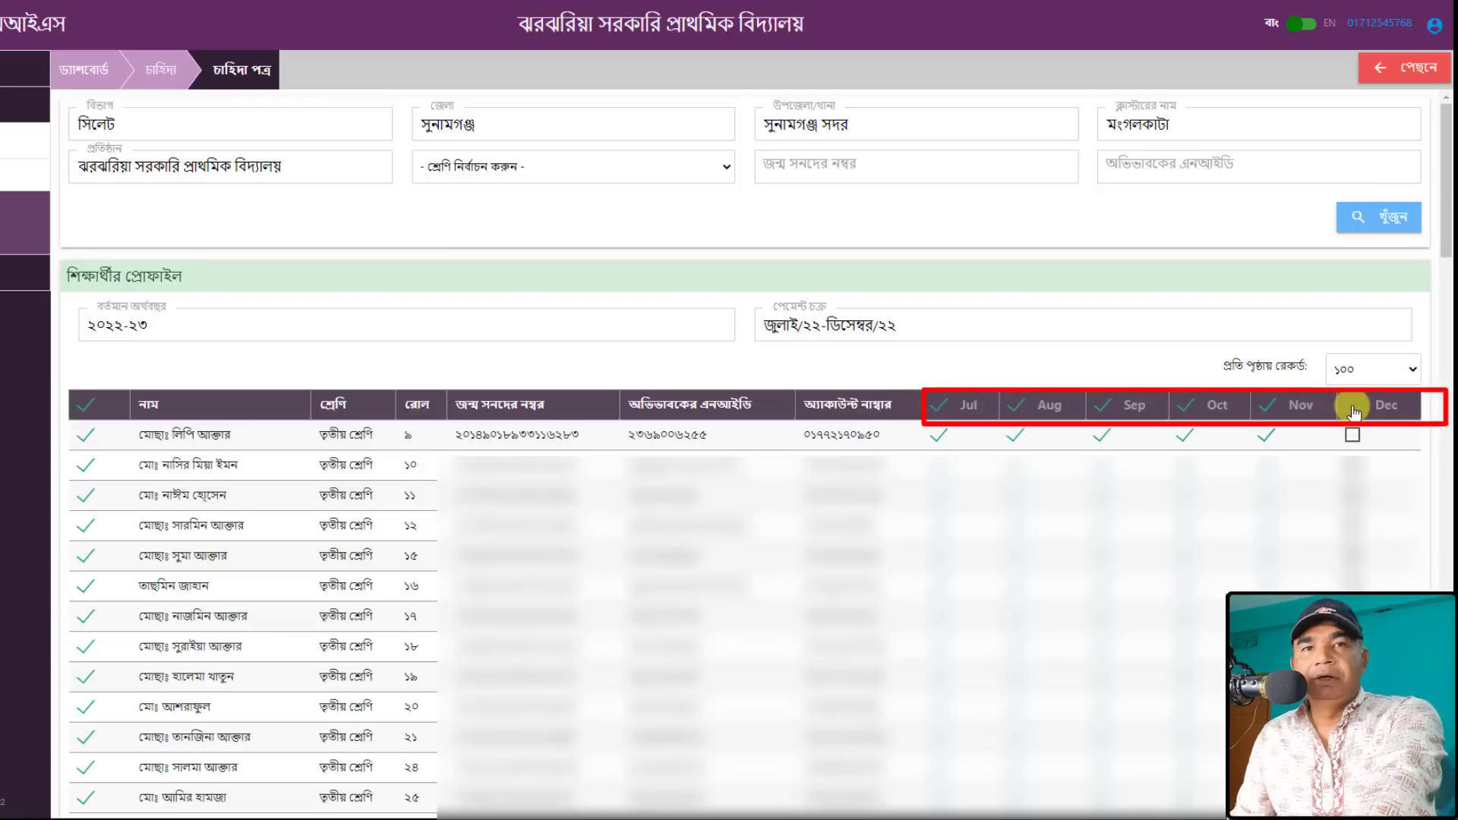
pyautogui.click(1346, 405)
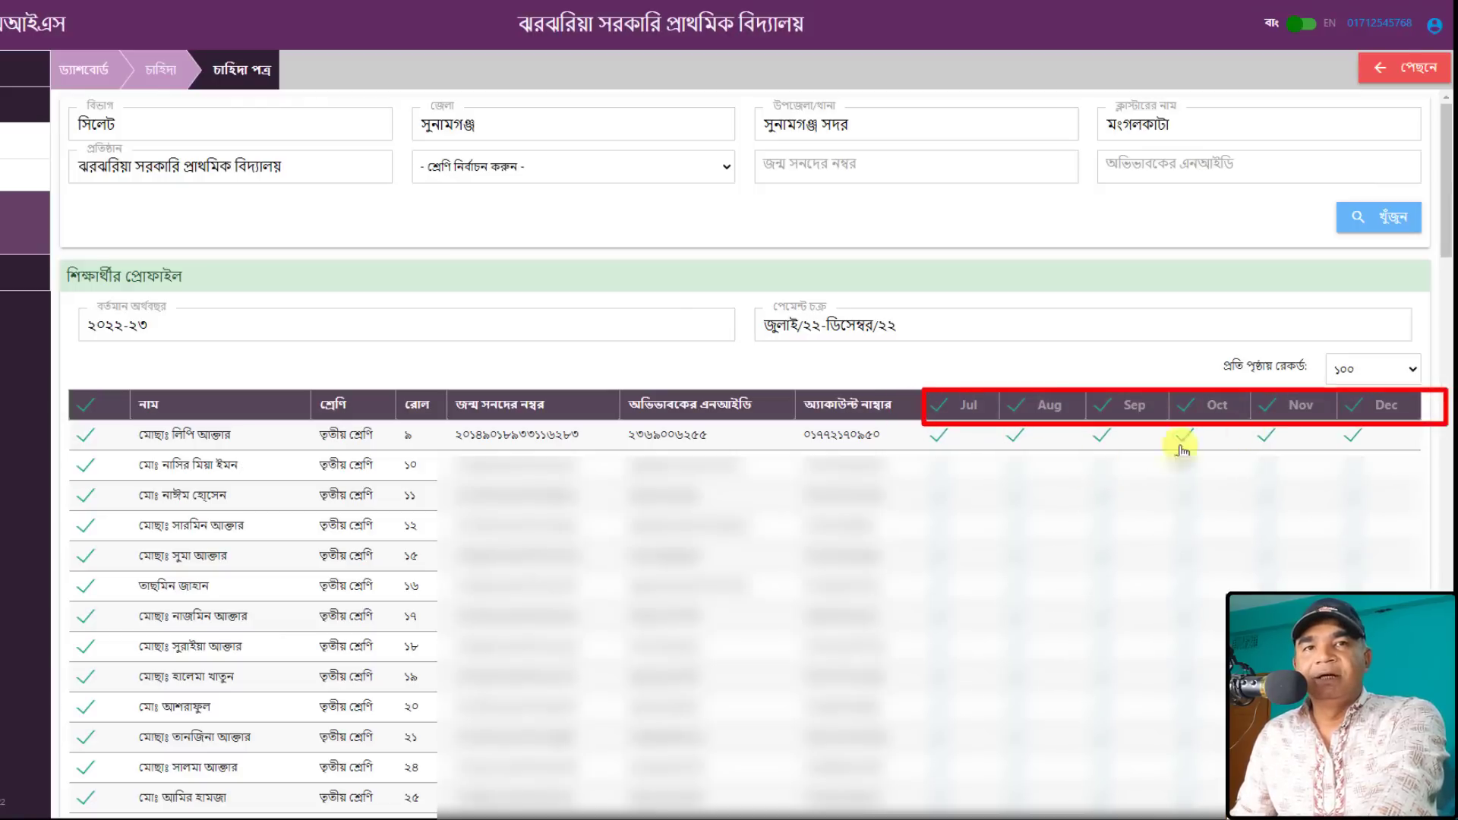
# Step: Review the marked months of the তৃতীয় to পঞ্চম শ্রেণি students and save their demand
pyautogui.scroll(-10, 660, 543)
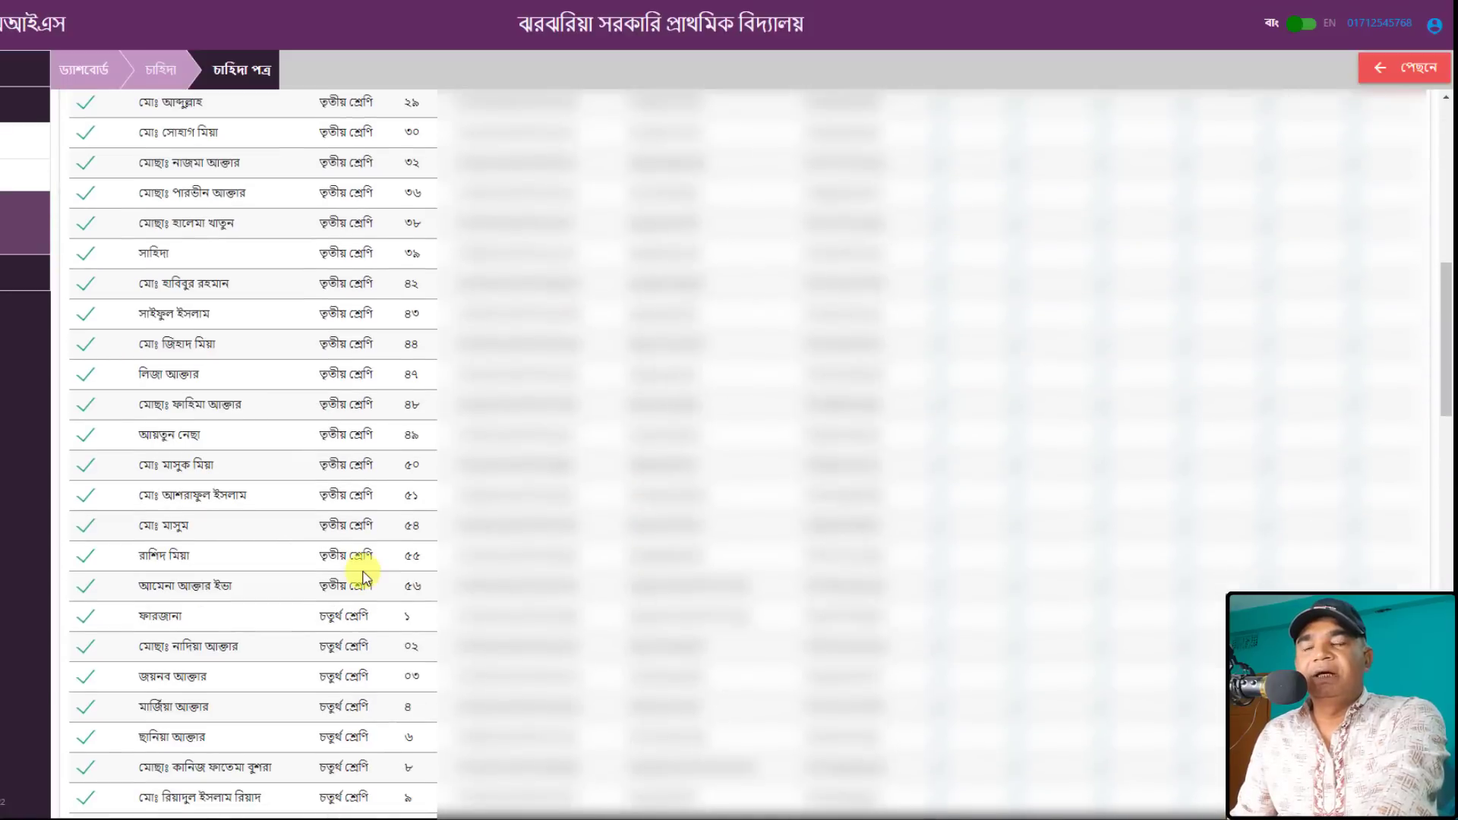
pyautogui.scroll(-3, 365, 575)
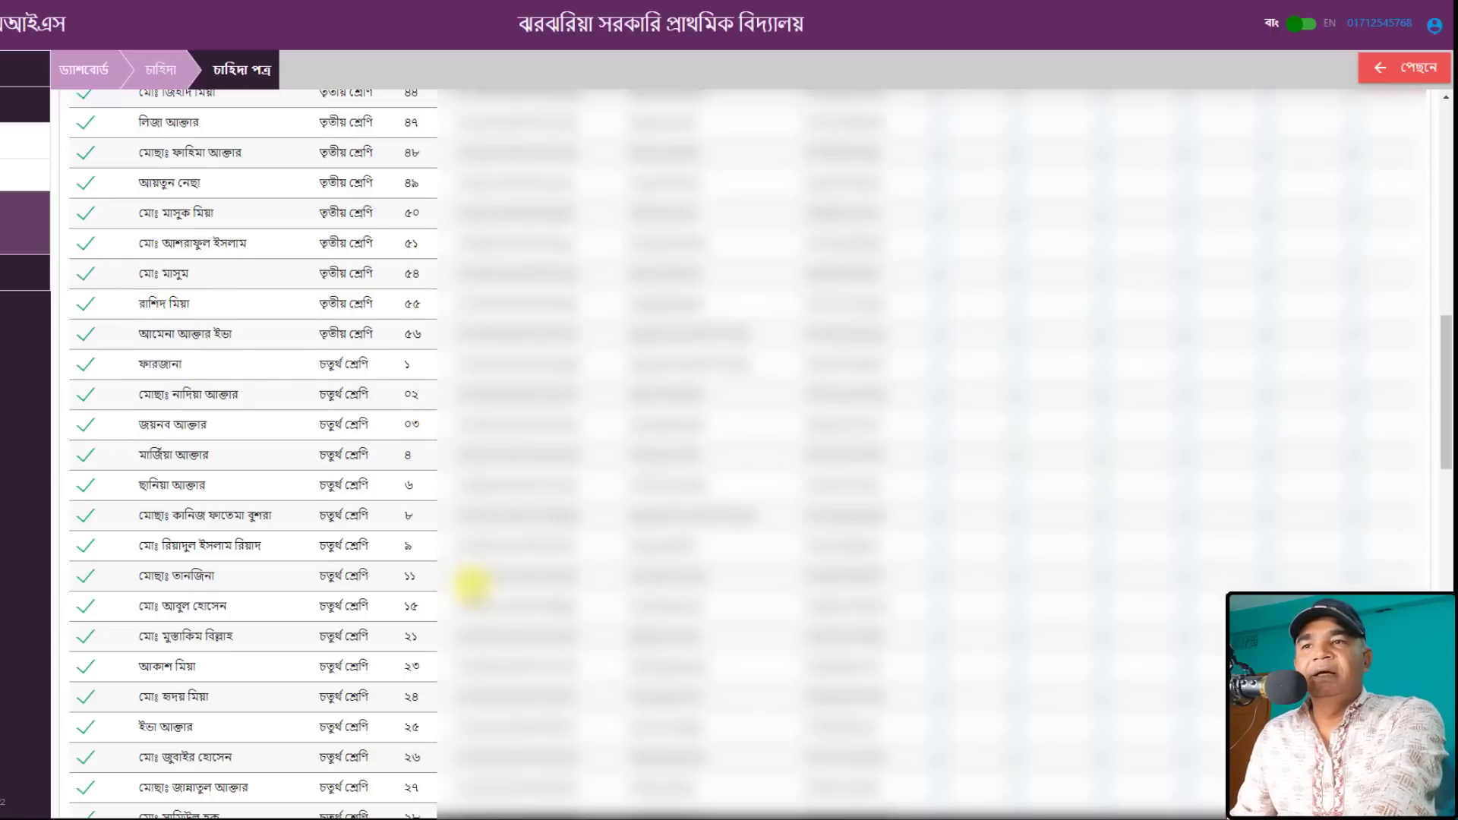
pyautogui.scroll(-5, 471, 585)
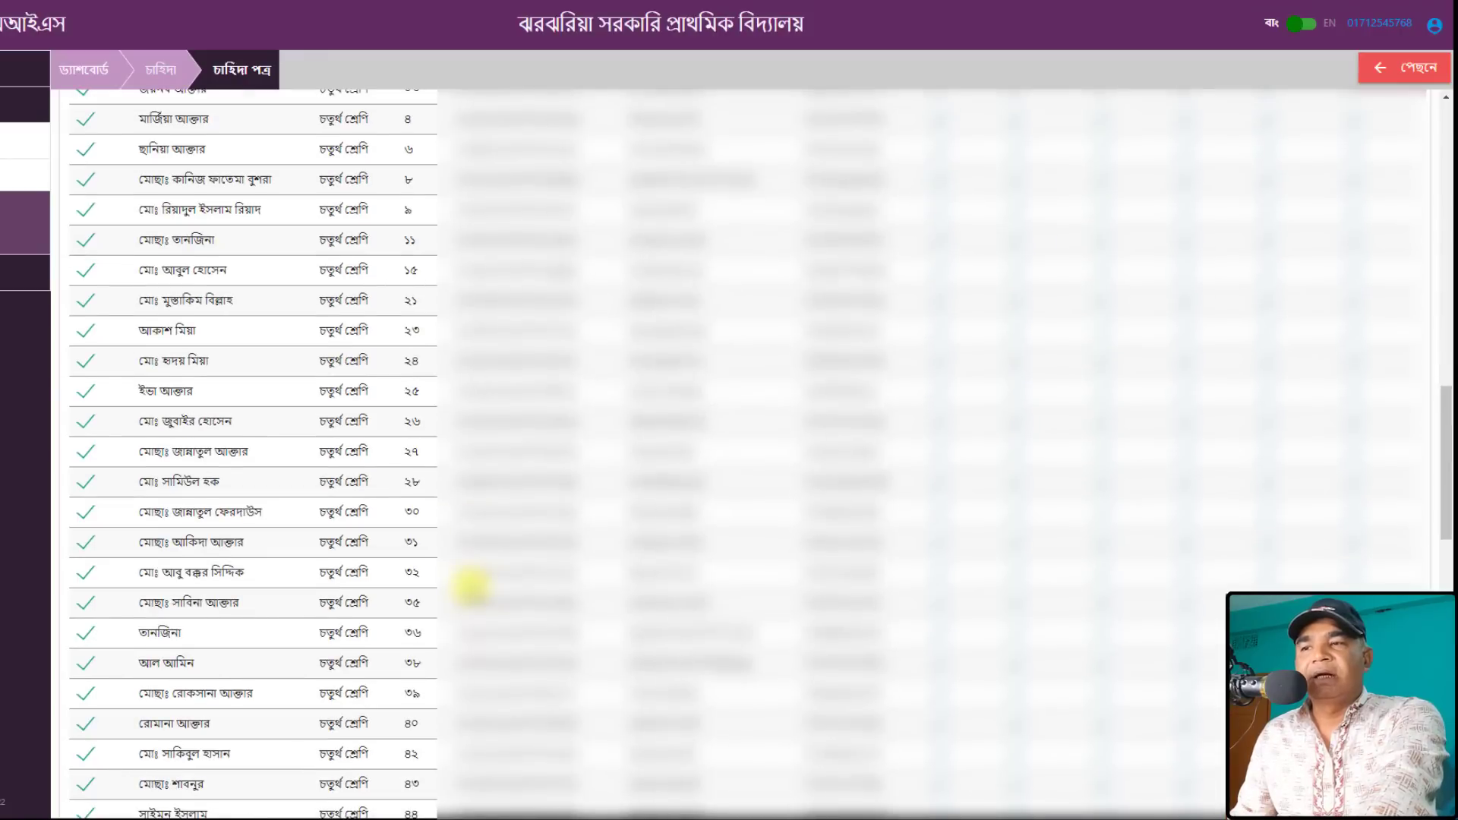
pyautogui.scroll(20, 471, 584)
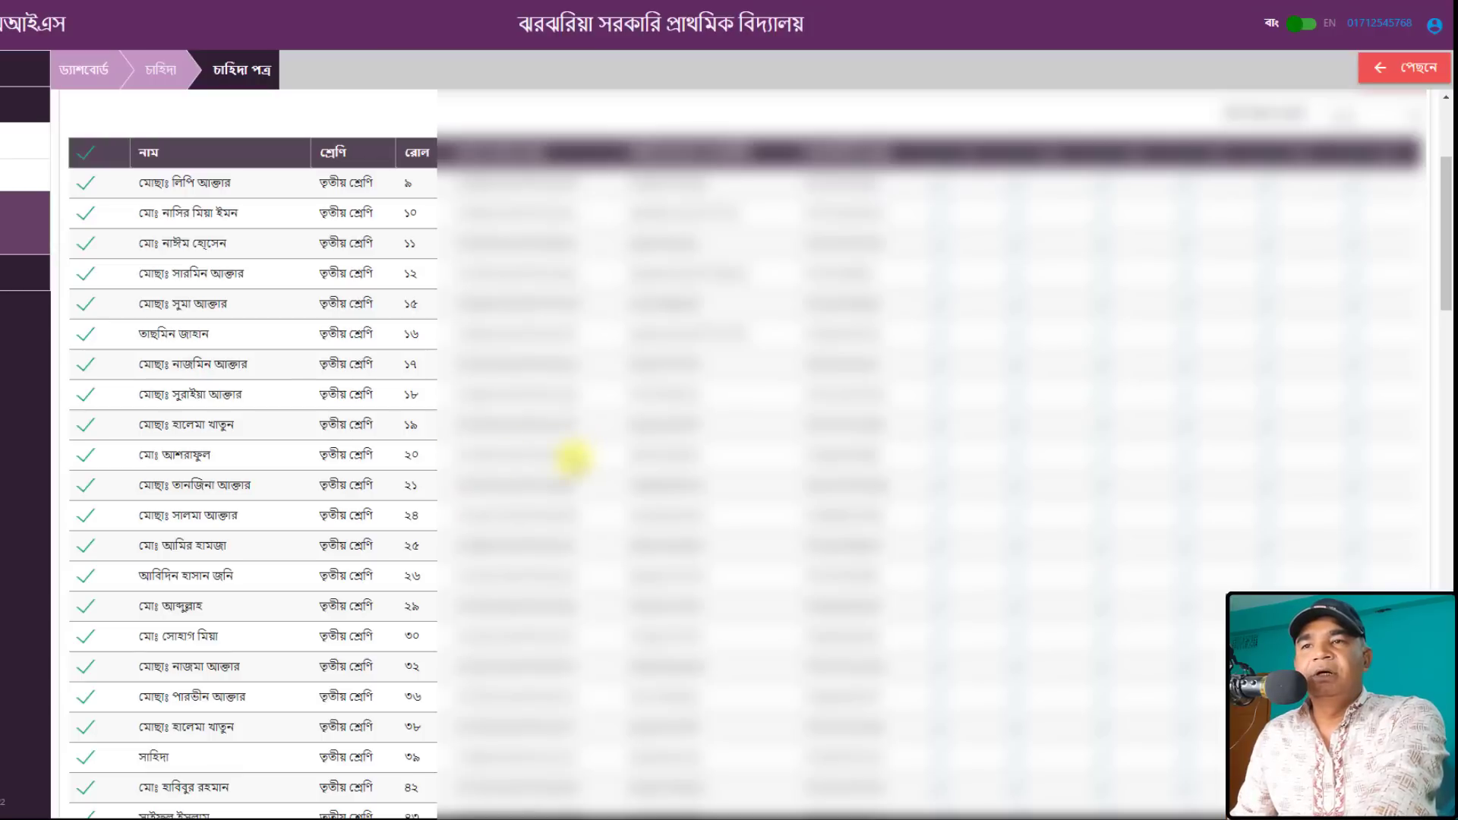
pyautogui.scroll(-15, 532, 544)
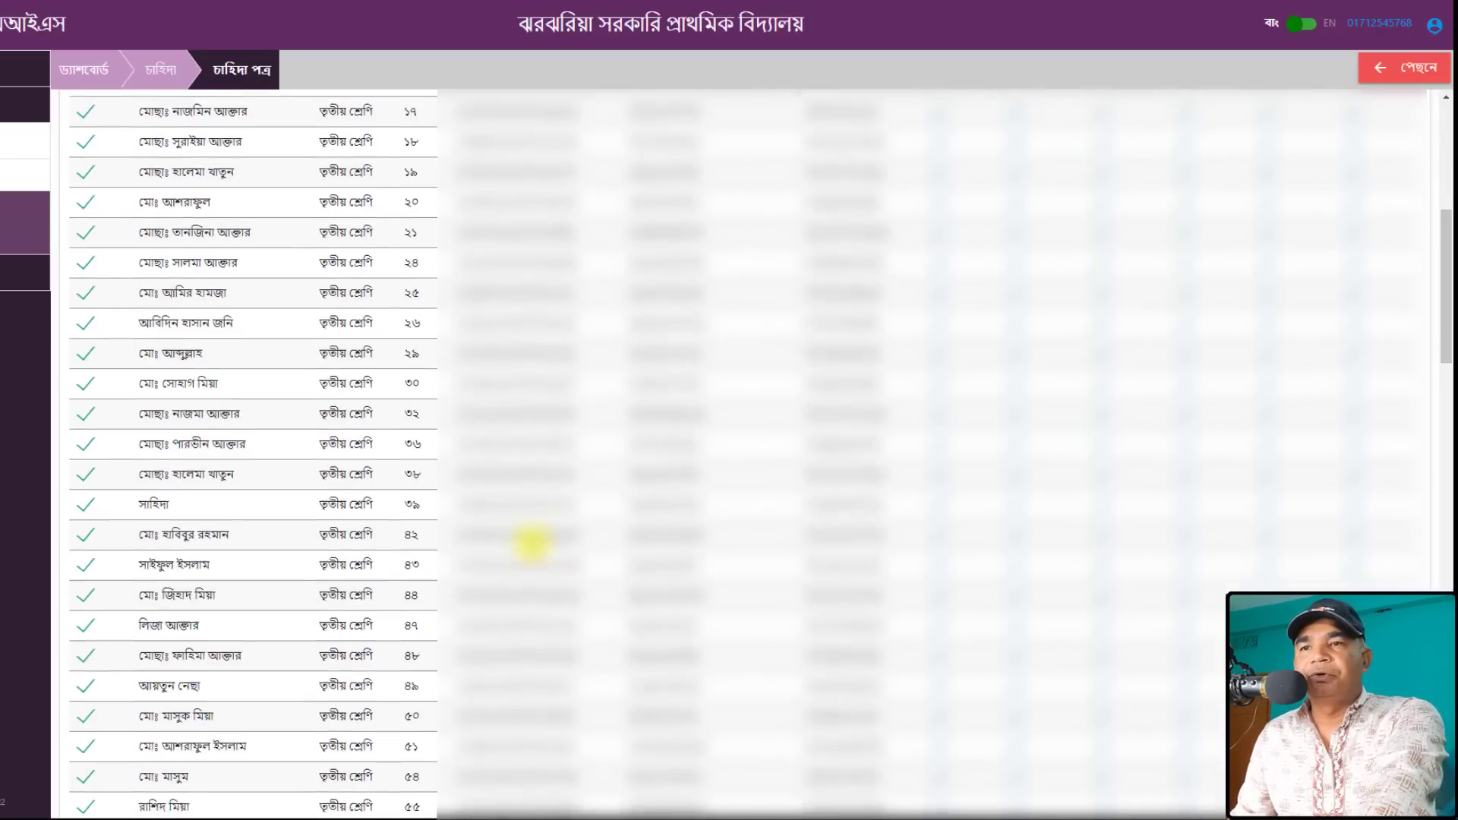
pyautogui.scroll(3, 532, 544)
pyautogui.scroll(-12, 532, 544)
pyautogui.scroll(-4, 531, 545)
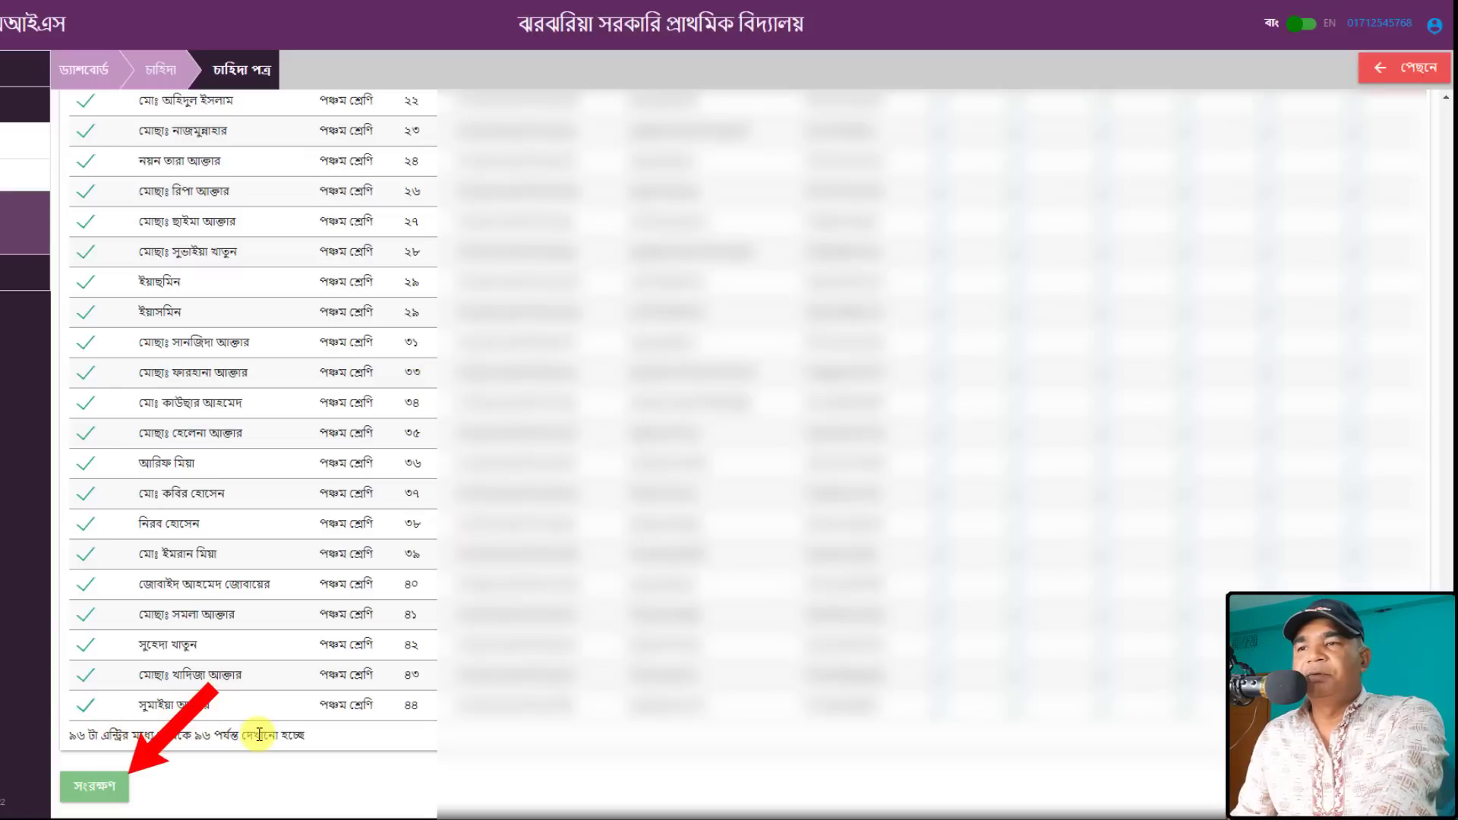
pyautogui.click(96, 788)
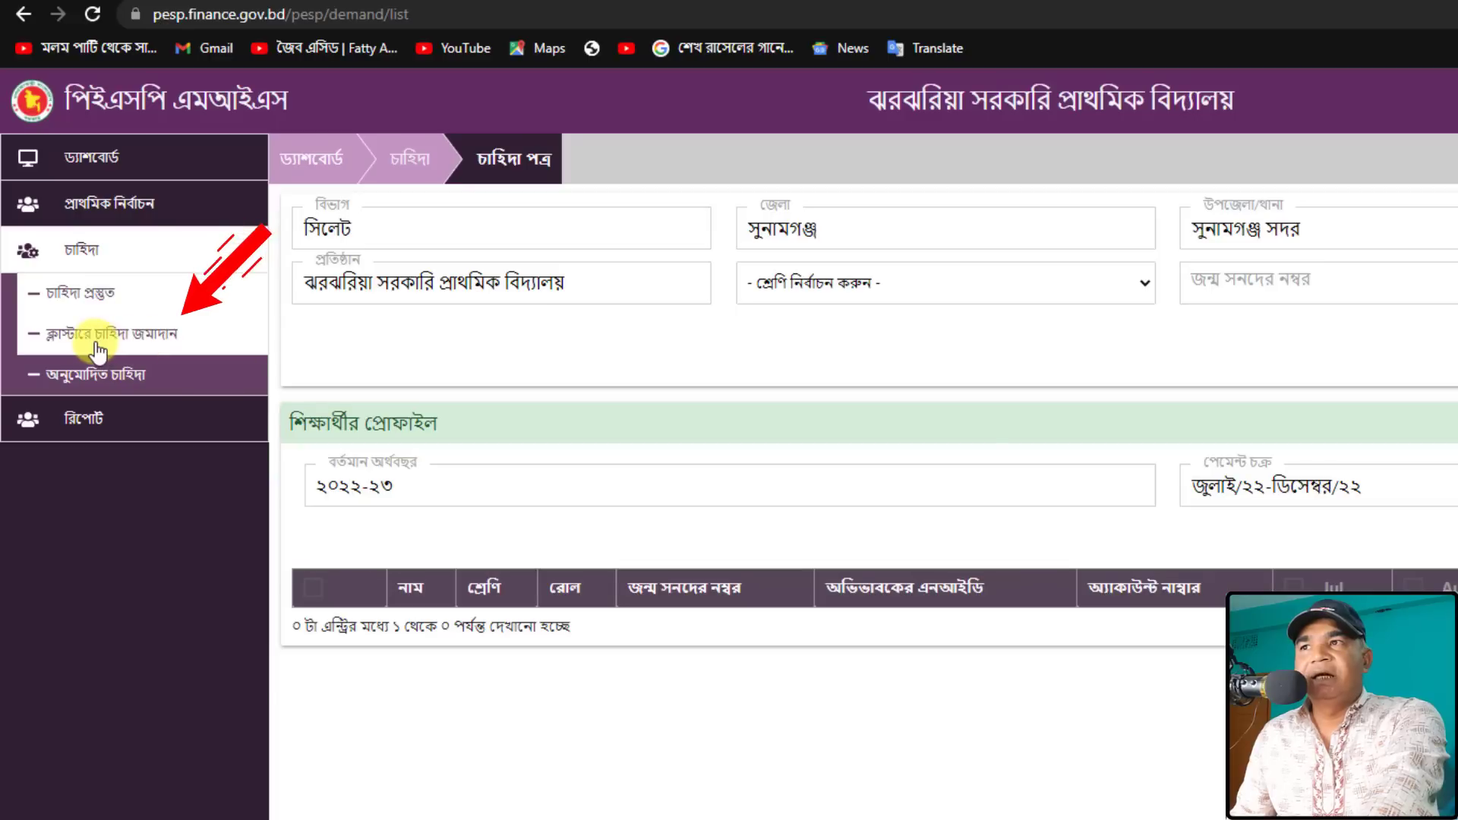
# Step: Open the ক্লাস্টারে চাহিদা জমাদান page and show ১০০ records per page
pyautogui.click(97, 348)
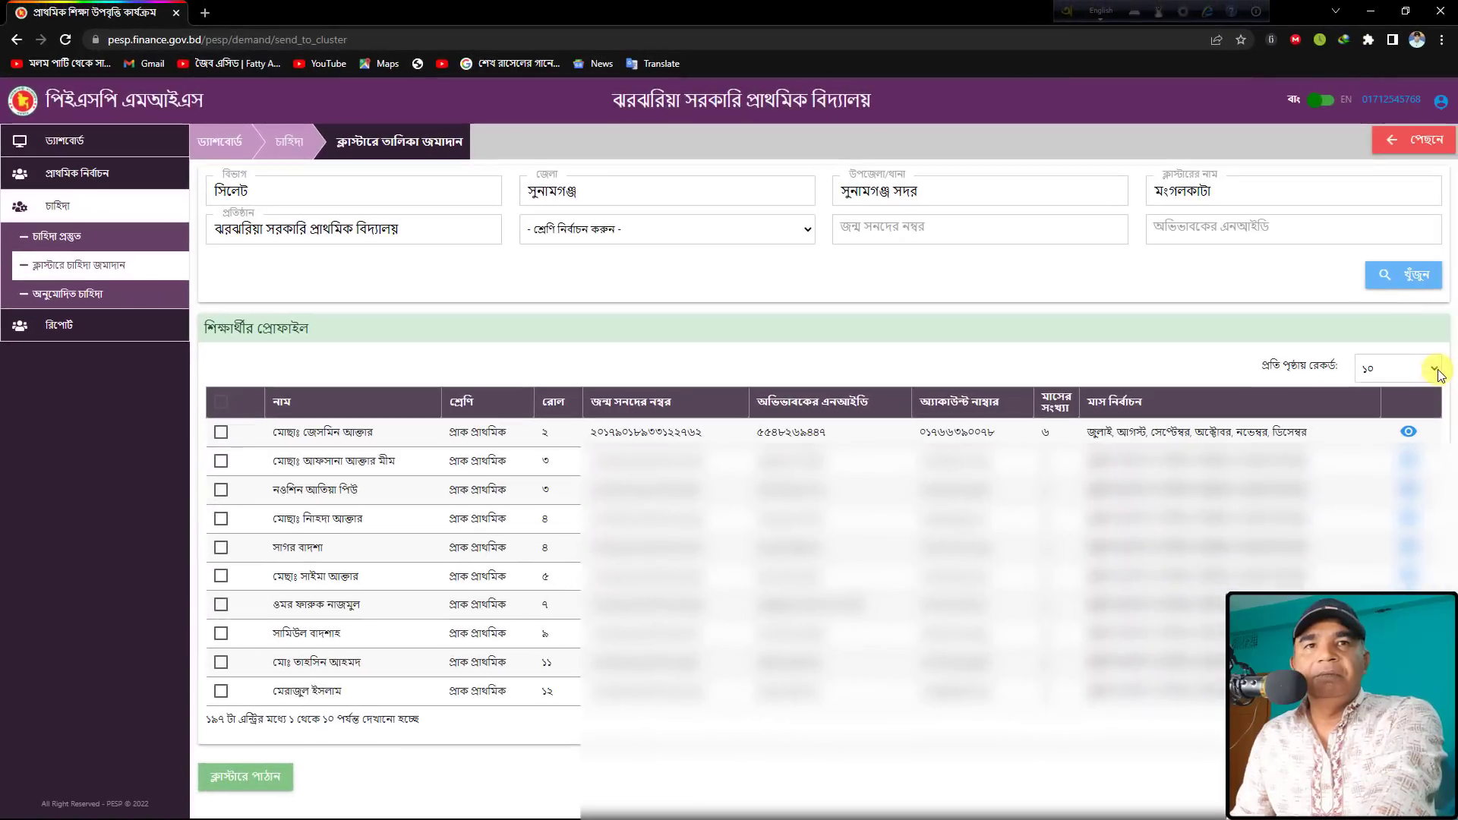
pyautogui.click(1435, 370)
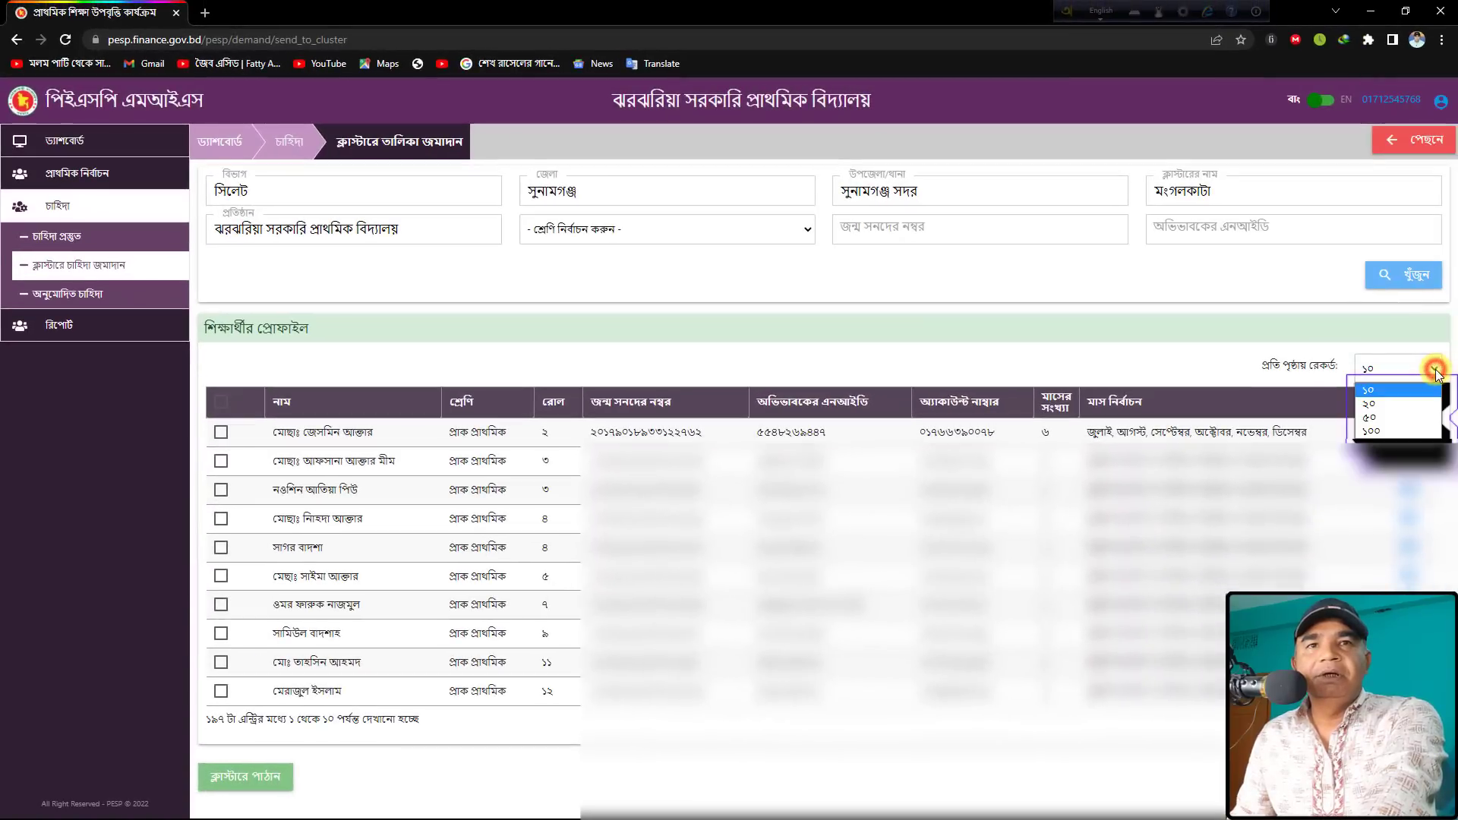
pyautogui.click(1406, 427)
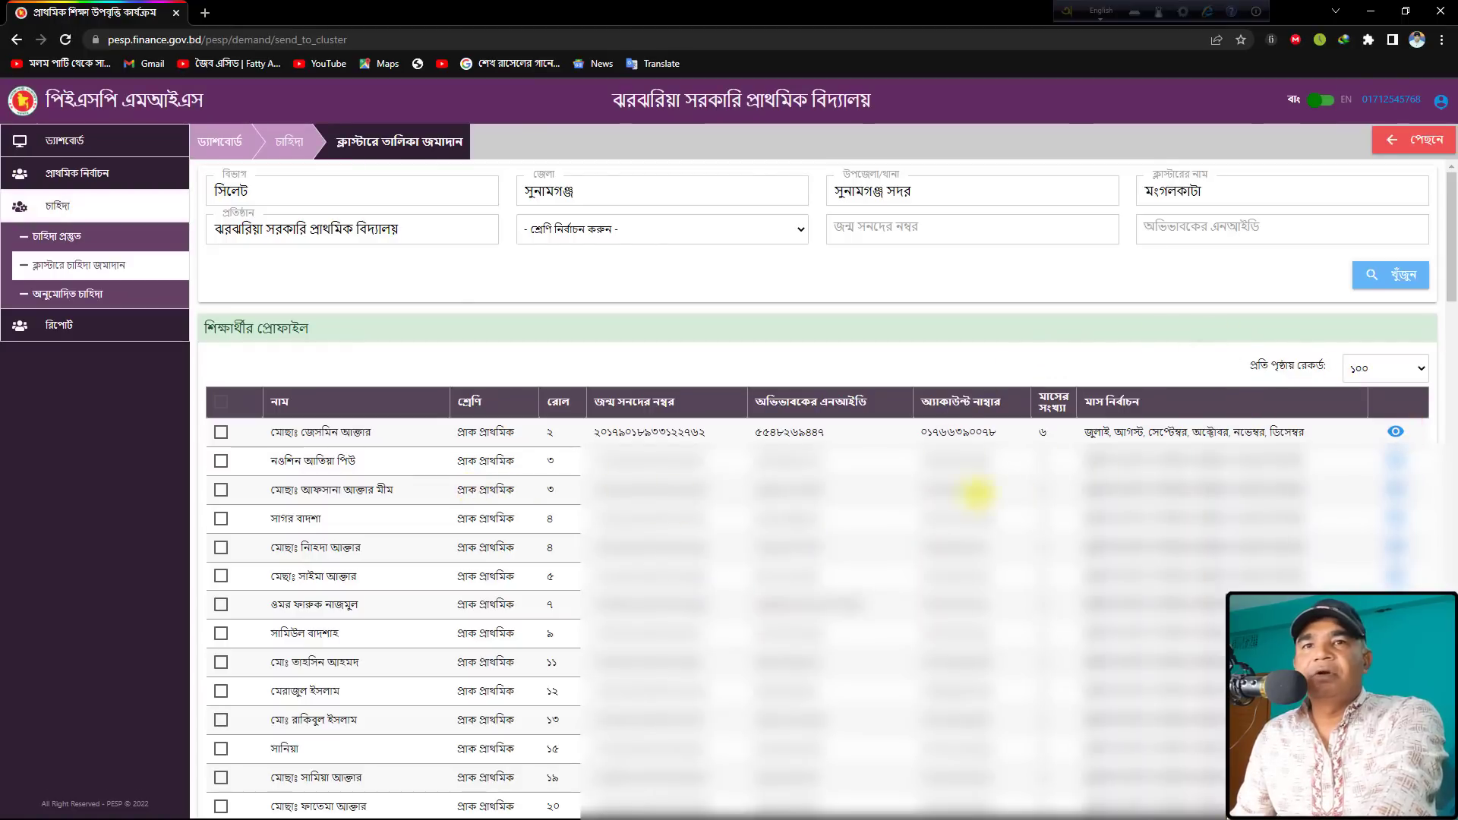
# Step: View the application details of the first প্রাক প্রাথমিক student with roll ২ and close them
pyautogui.click(1396, 433)
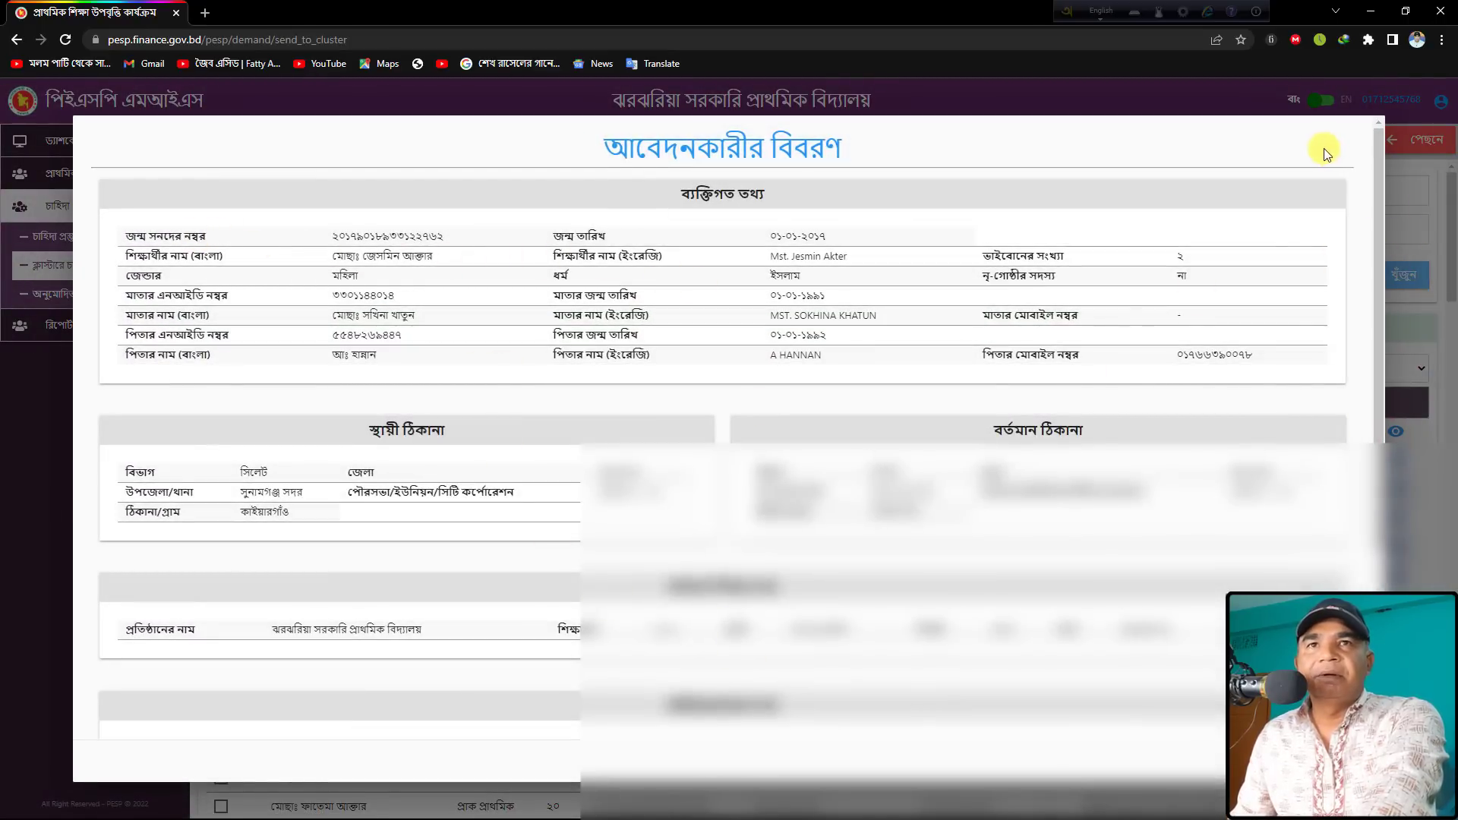
pyautogui.press('Escape')
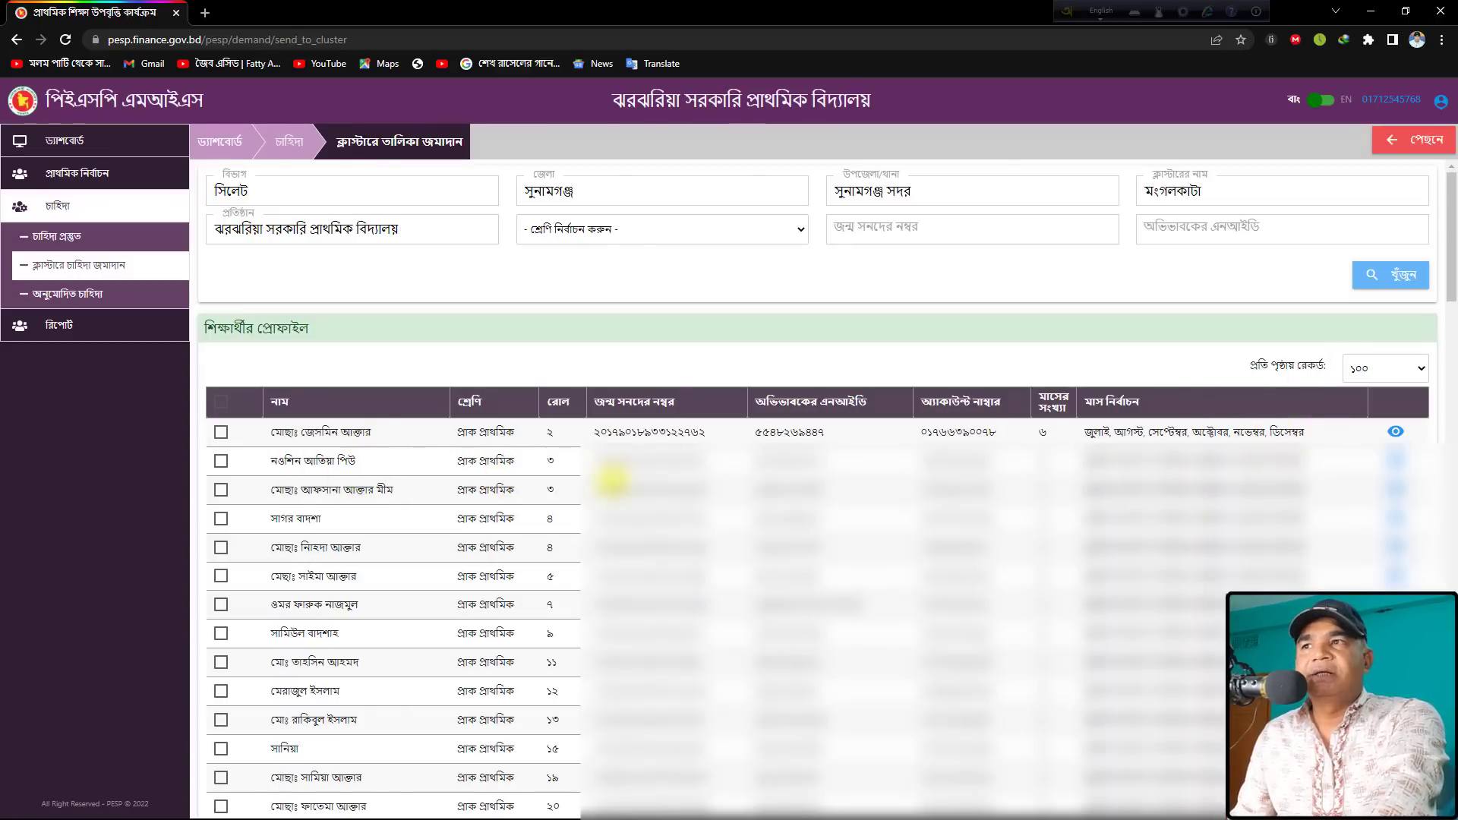
# Step: Select all ১০০ listed students and submit their demand to the cluster, confirming with হ্যাঁ
pyautogui.click(224, 403)
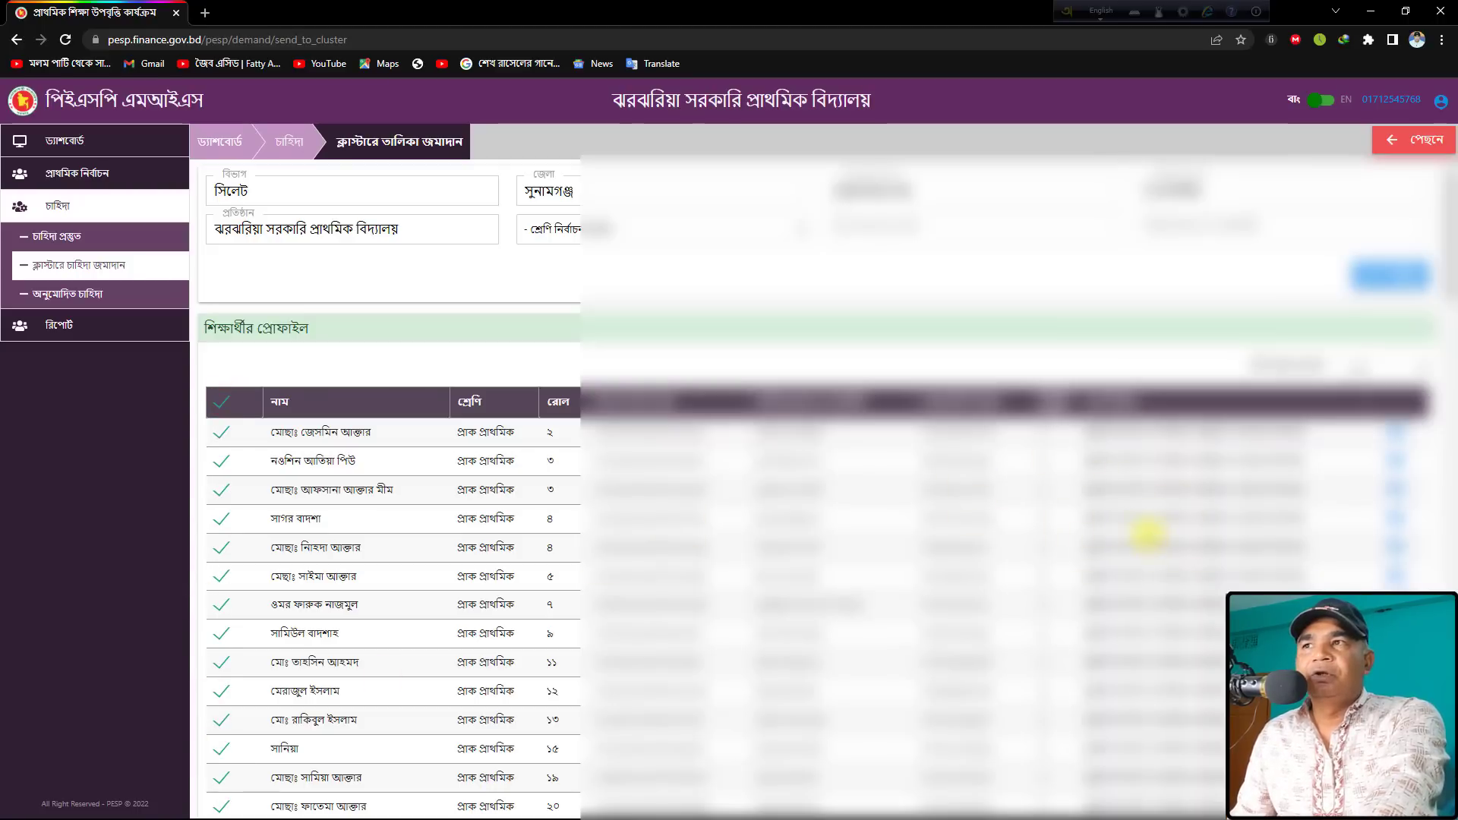
pyautogui.scroll(-9, 1017, 475)
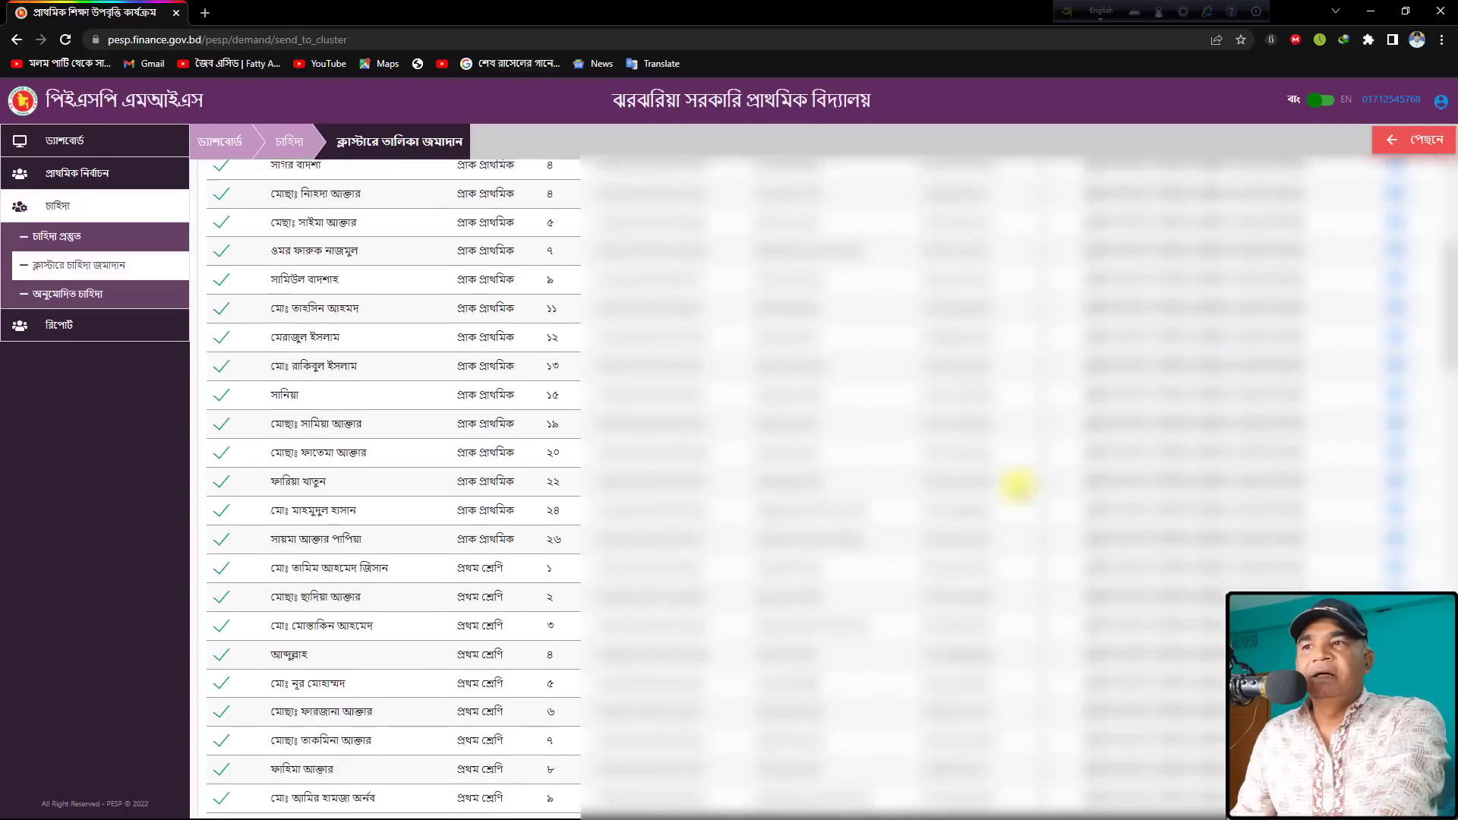
pyautogui.scroll(-15, 1017, 486)
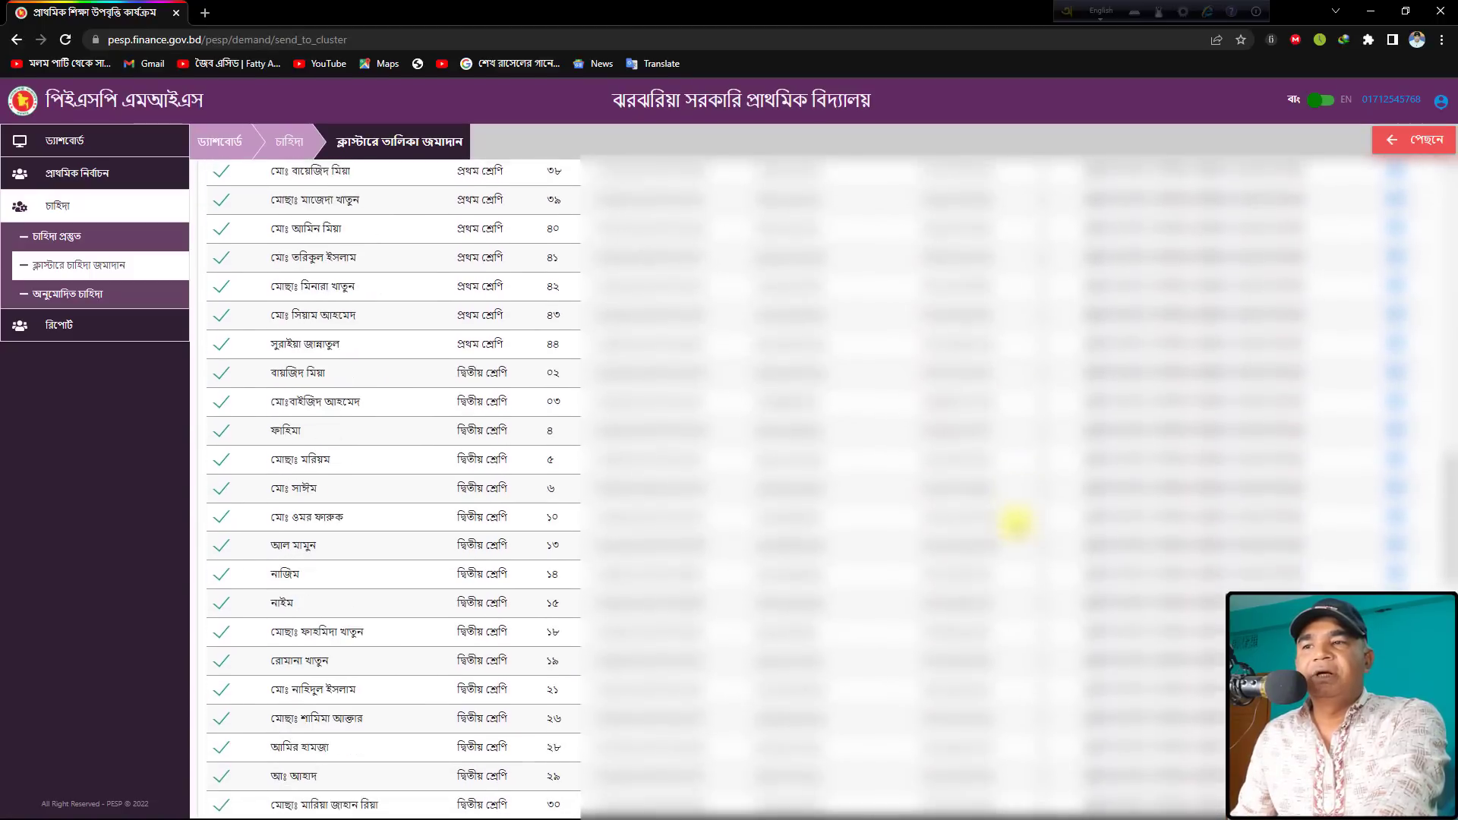
pyautogui.scroll(-6, 1018, 547)
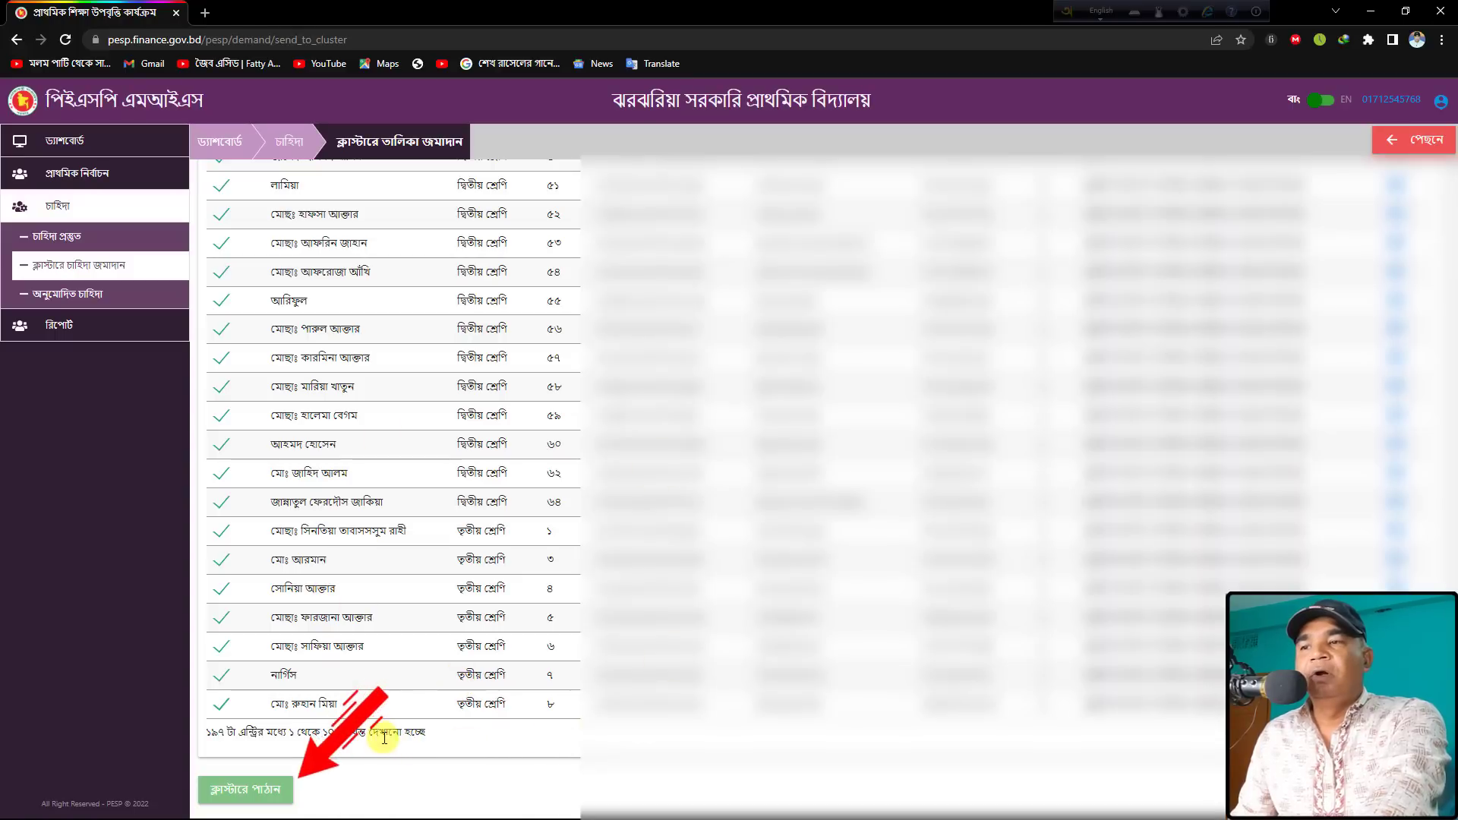
pyautogui.click(255, 789)
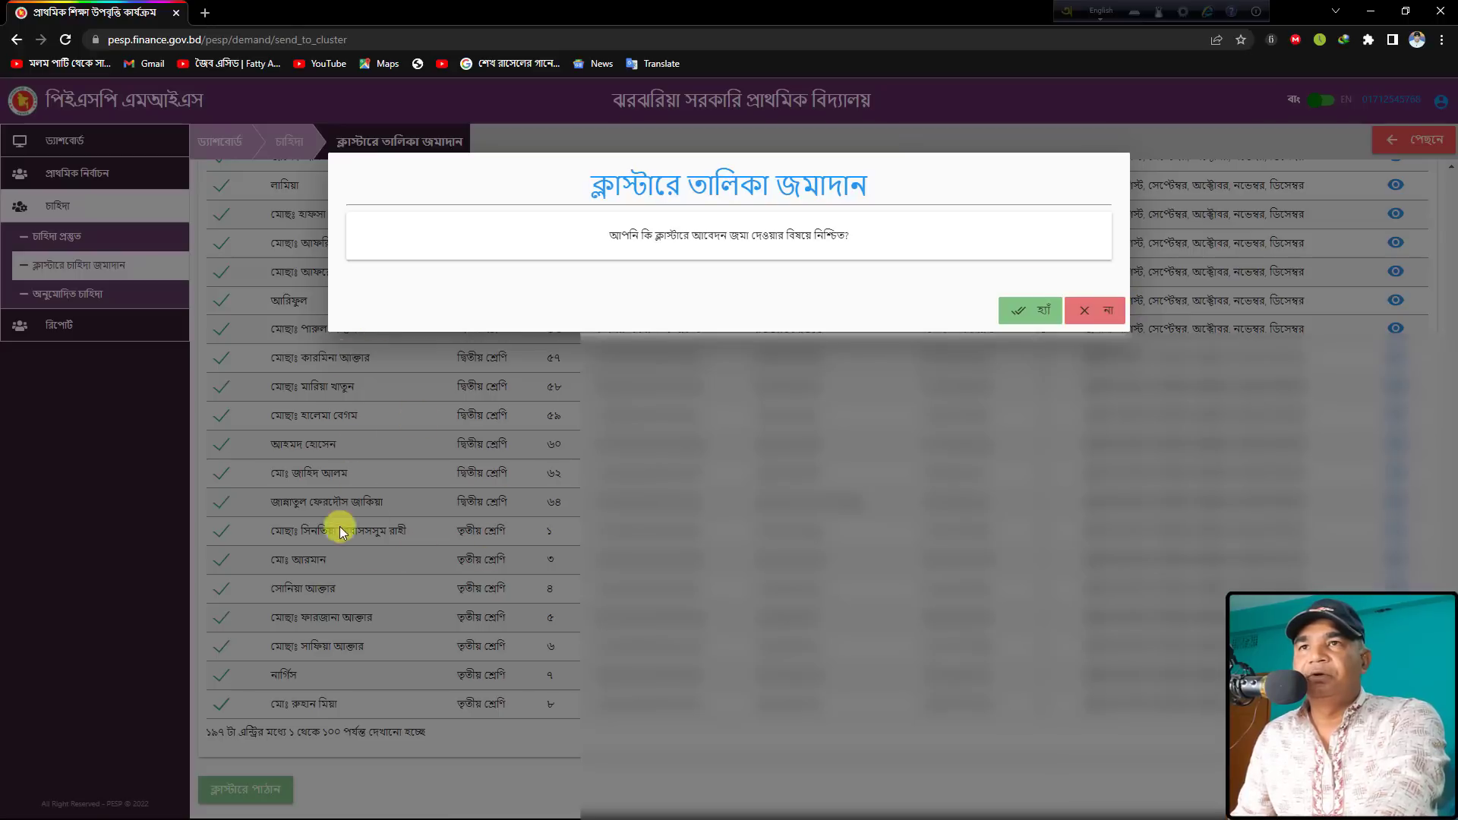
pyautogui.click(1021, 313)
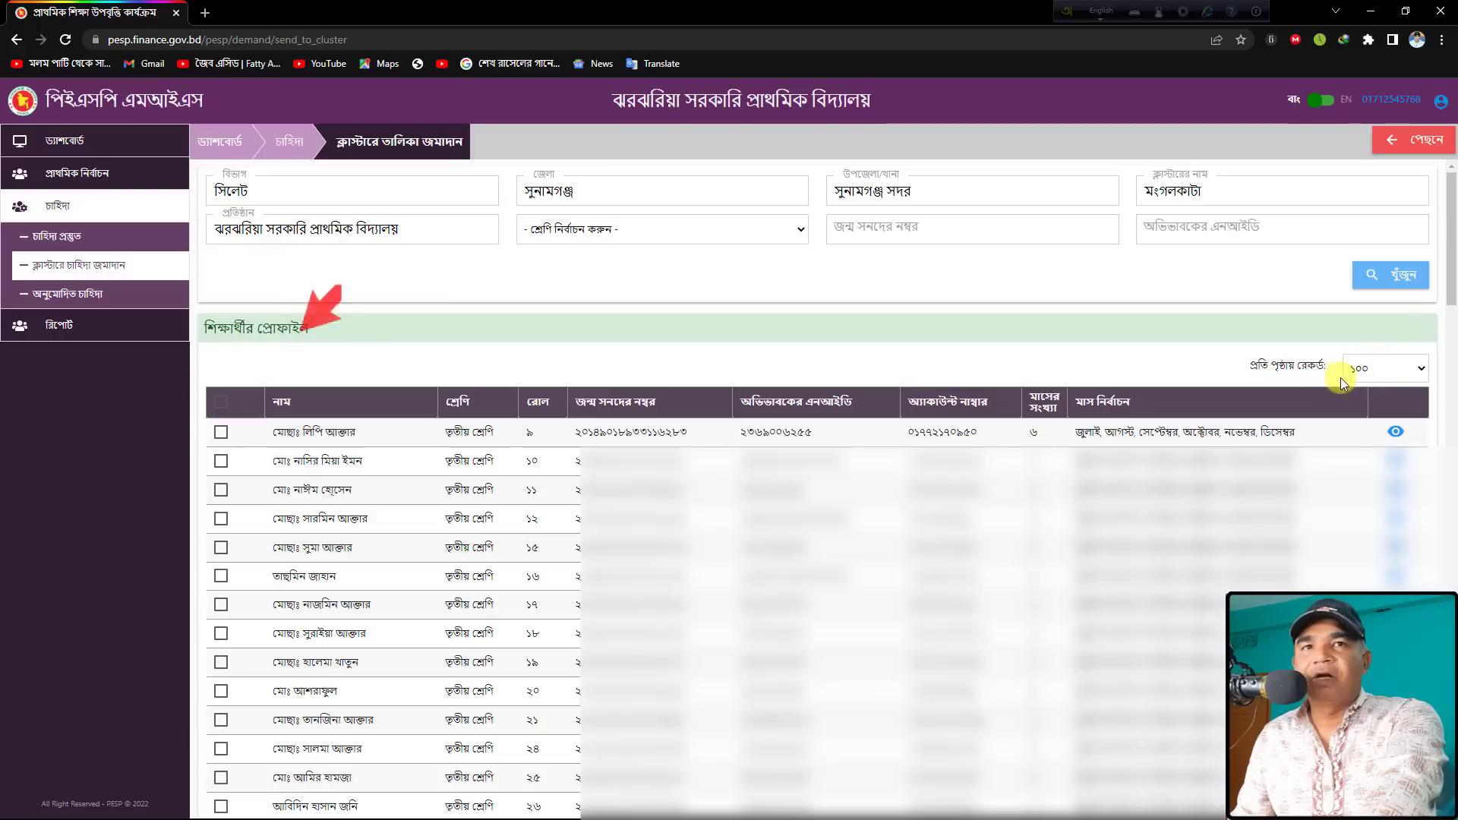
# Step: Select all remaining students except the পঞ্চম শ্রেণি student with roll ৩২ and submit their demand to the cluster, confirming with হ্যাঁ
pyautogui.click(225, 404)
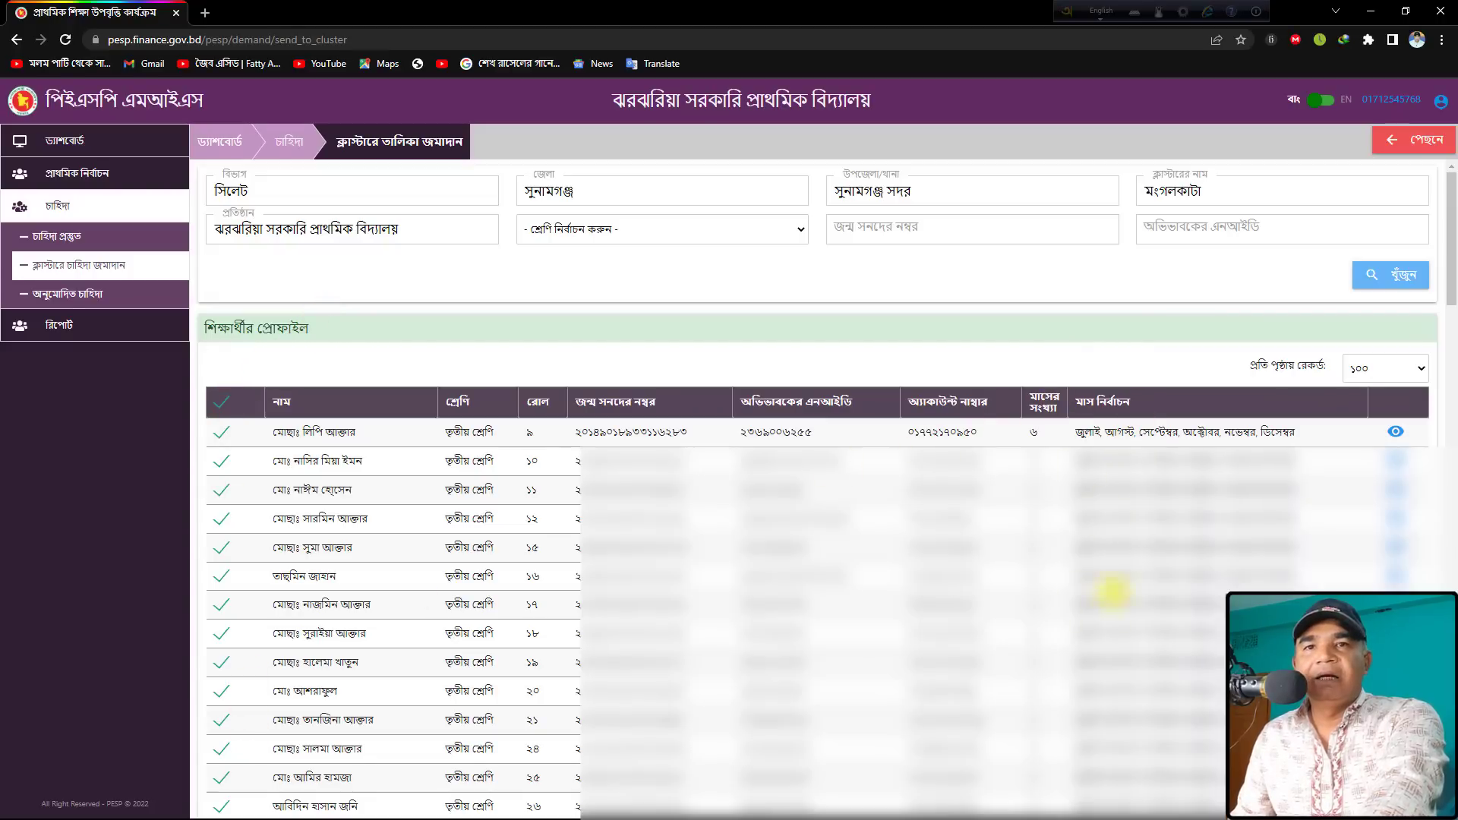
pyautogui.scroll(-3, 1084, 553)
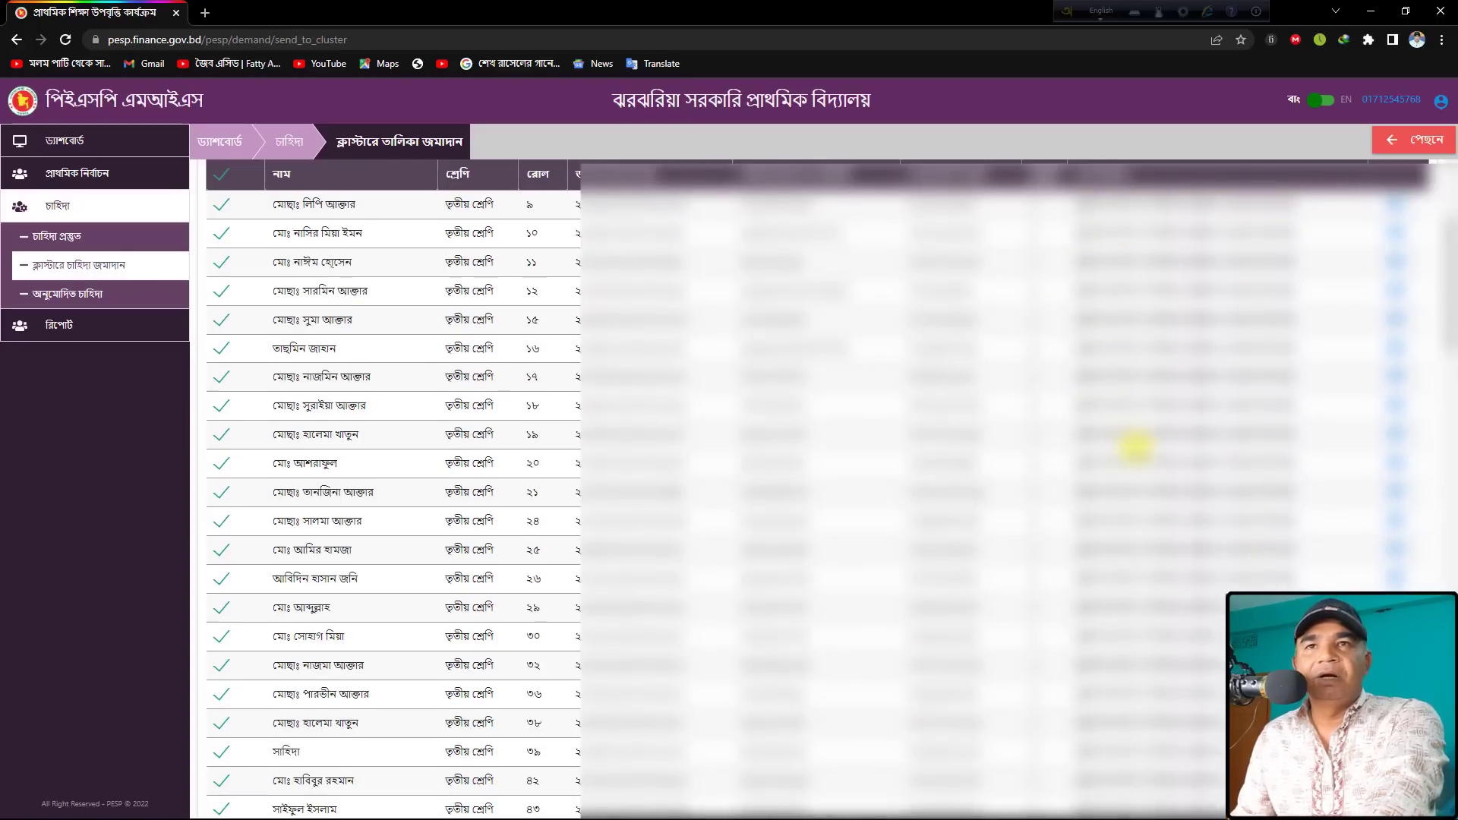
pyautogui.scroll(-7, 374, 676)
pyautogui.scroll(-12, 374, 676)
pyautogui.scroll(-8, 374, 672)
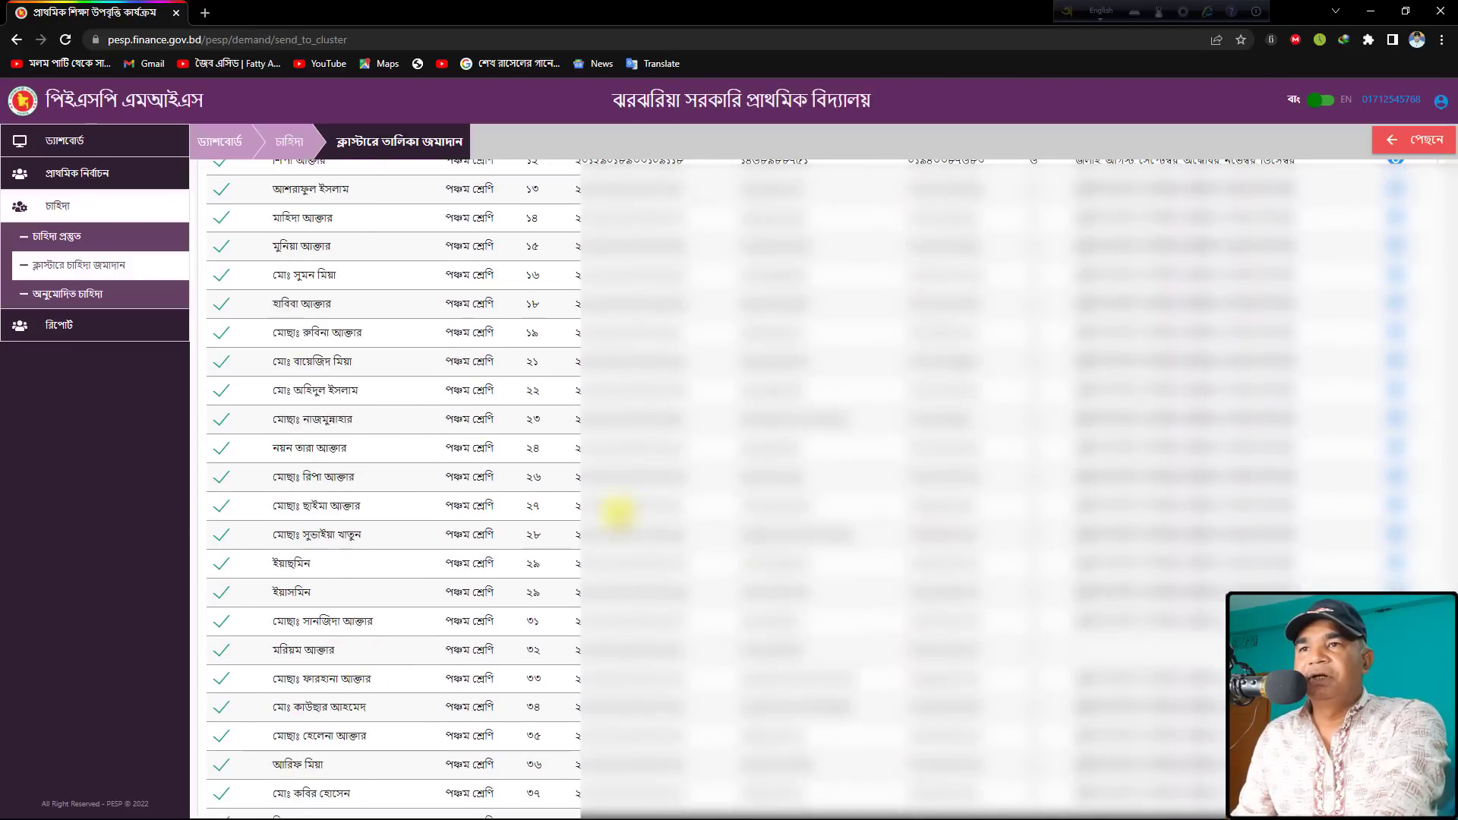
pyautogui.scroll(-3, 486, 455)
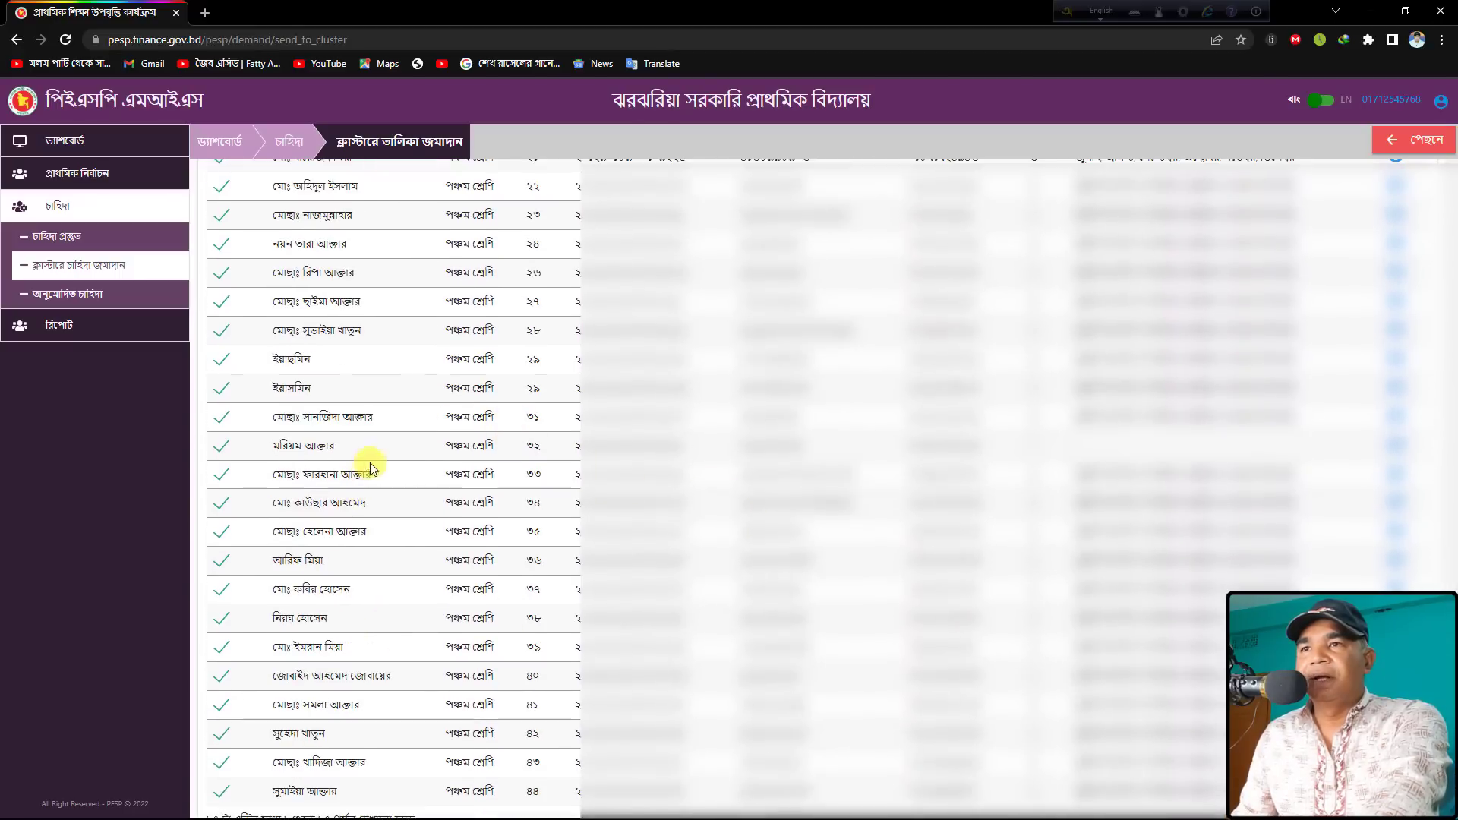
pyautogui.click(219, 450)
pyautogui.scroll(-1, 365, 493)
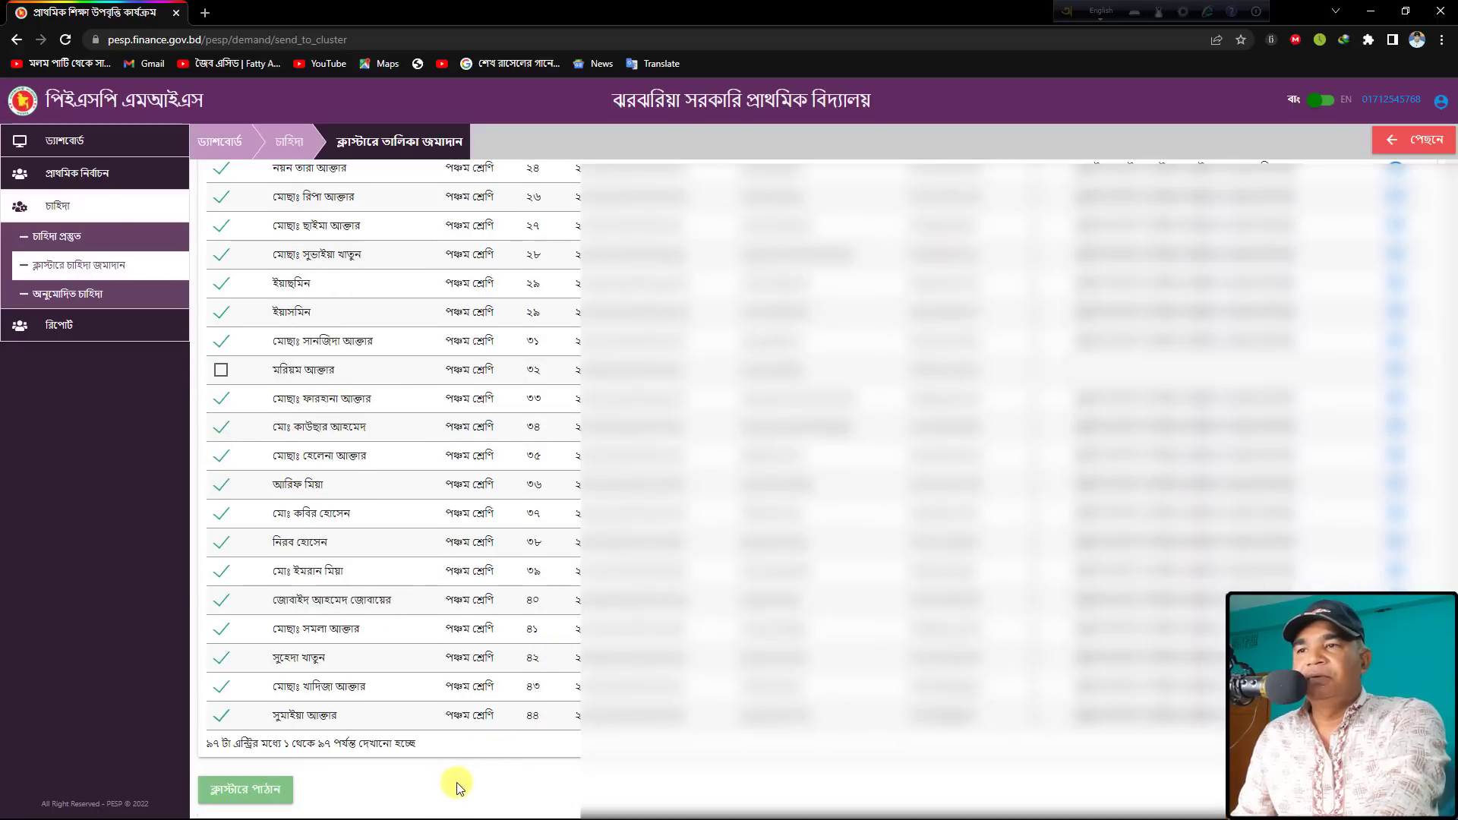
pyautogui.click(254, 792)
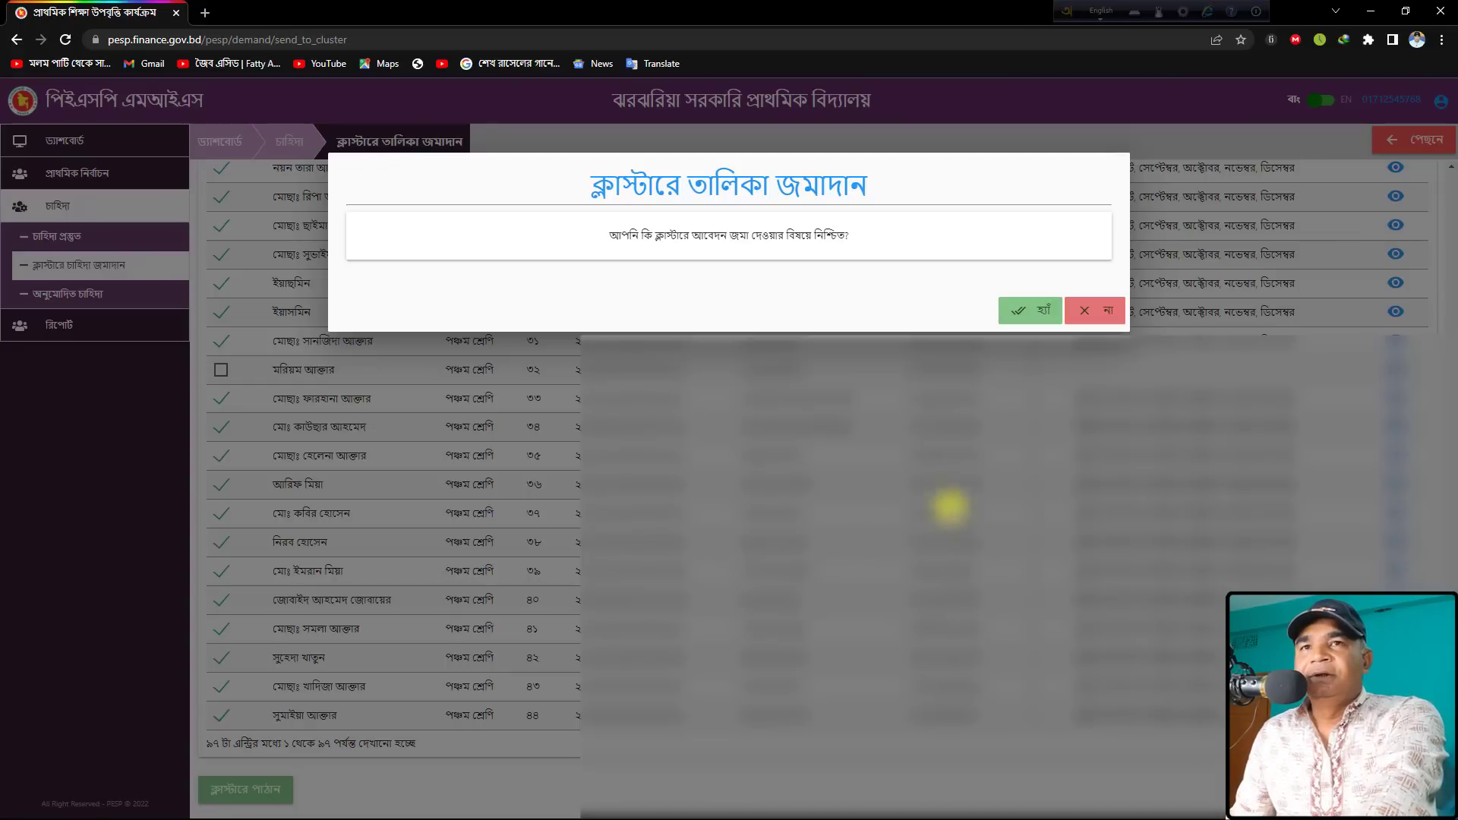
pyautogui.click(1020, 313)
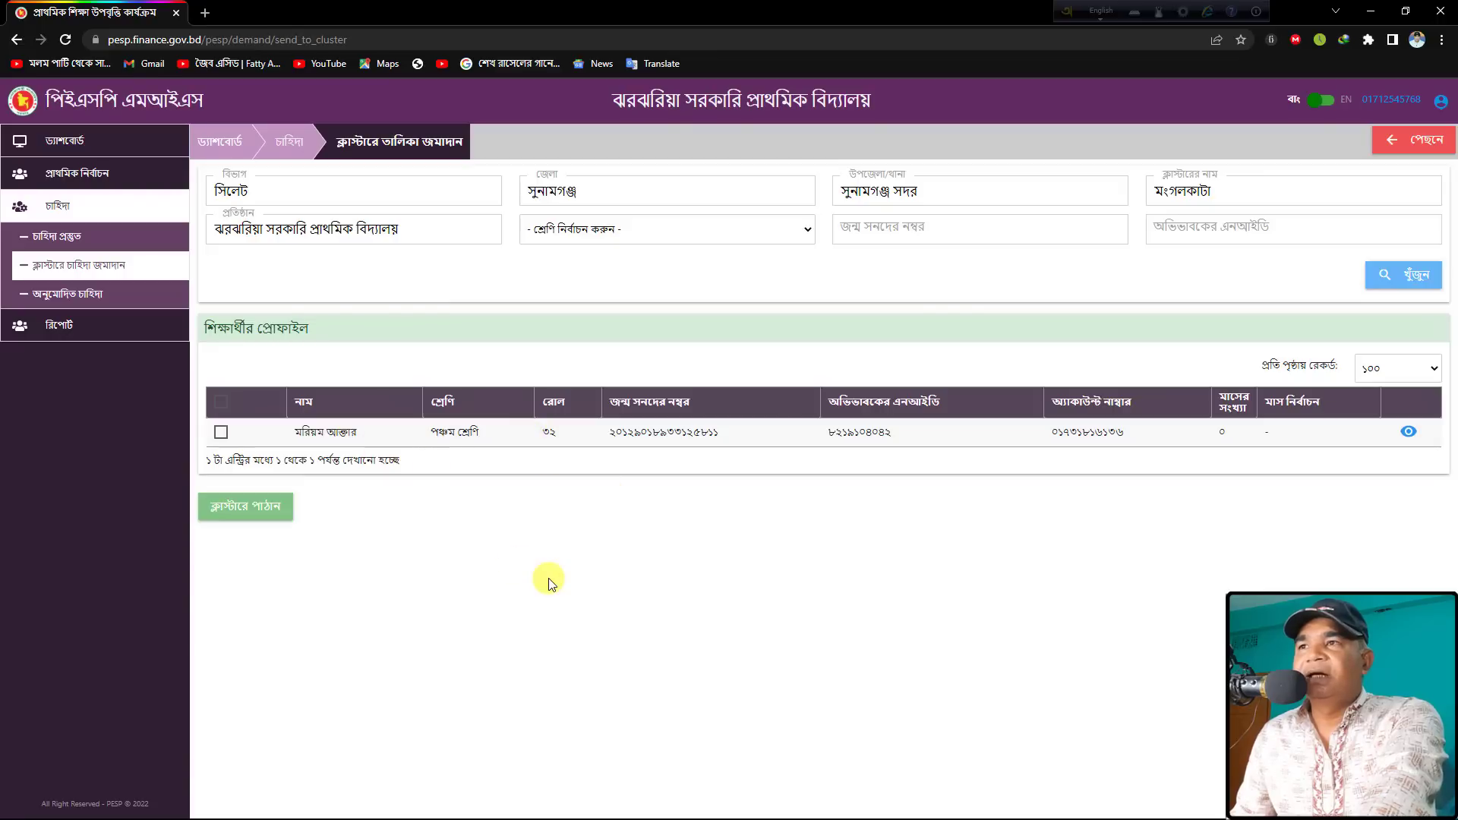
# Step: Check the অনুমোদিত চাহিদা page, and generate and download the চাহিদা বিস্তারিত প্রতিবেদন from চাহিদা রিপোর্ট as Demand Detail Report.pdf
pyautogui.click(76, 300)
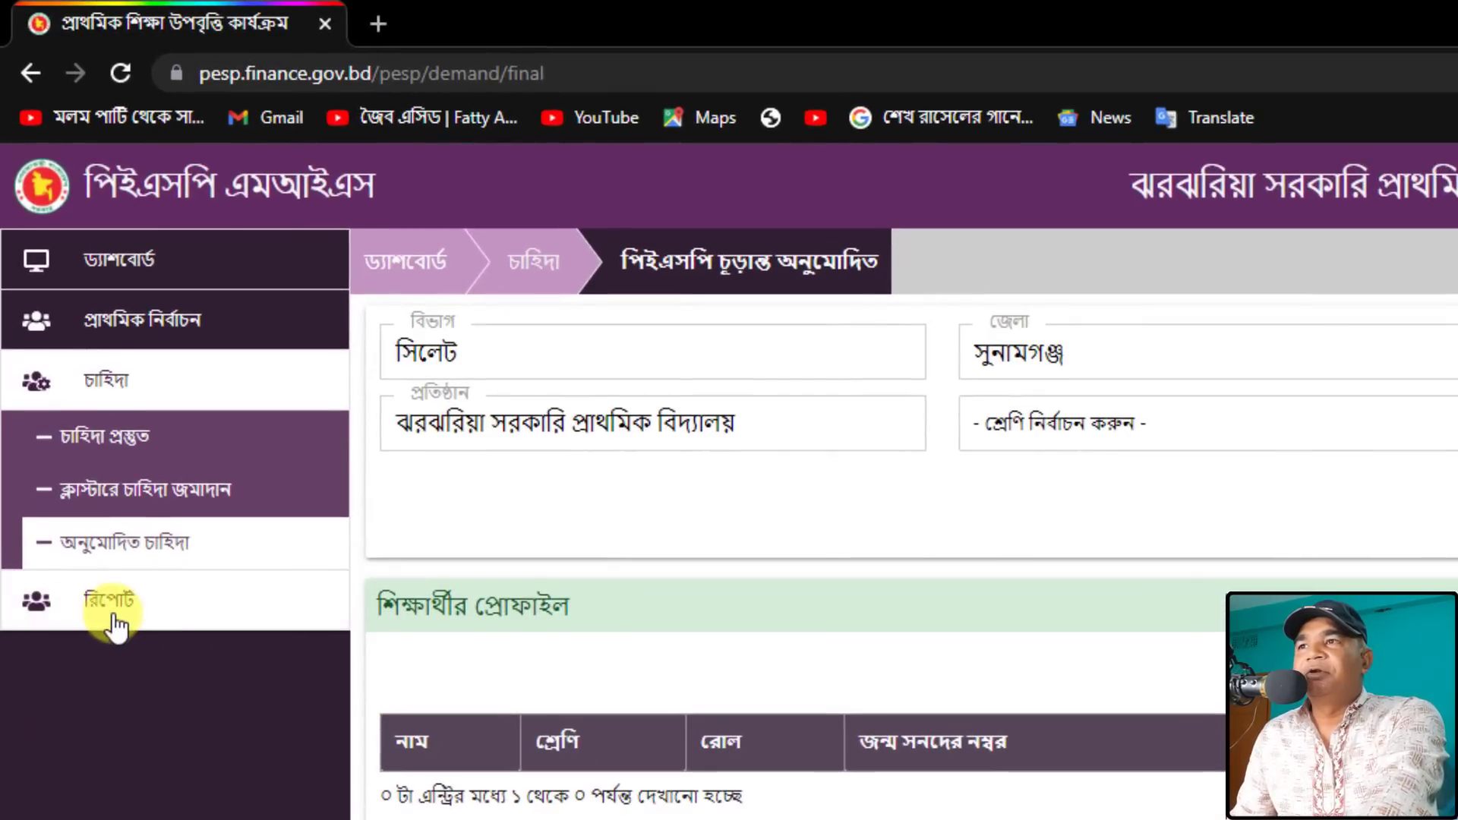
pyautogui.click(36, 608)
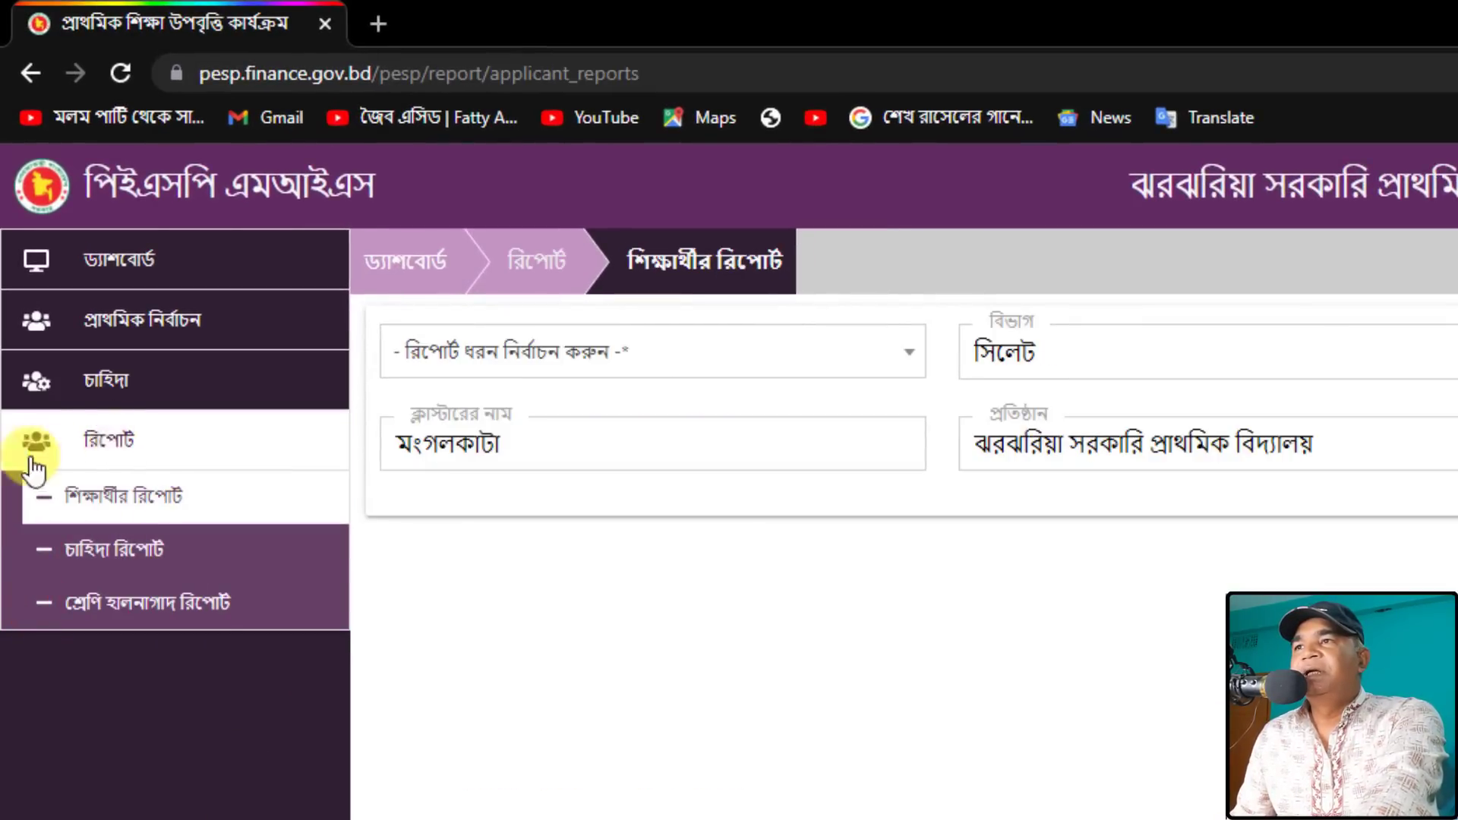
pyautogui.click(124, 562)
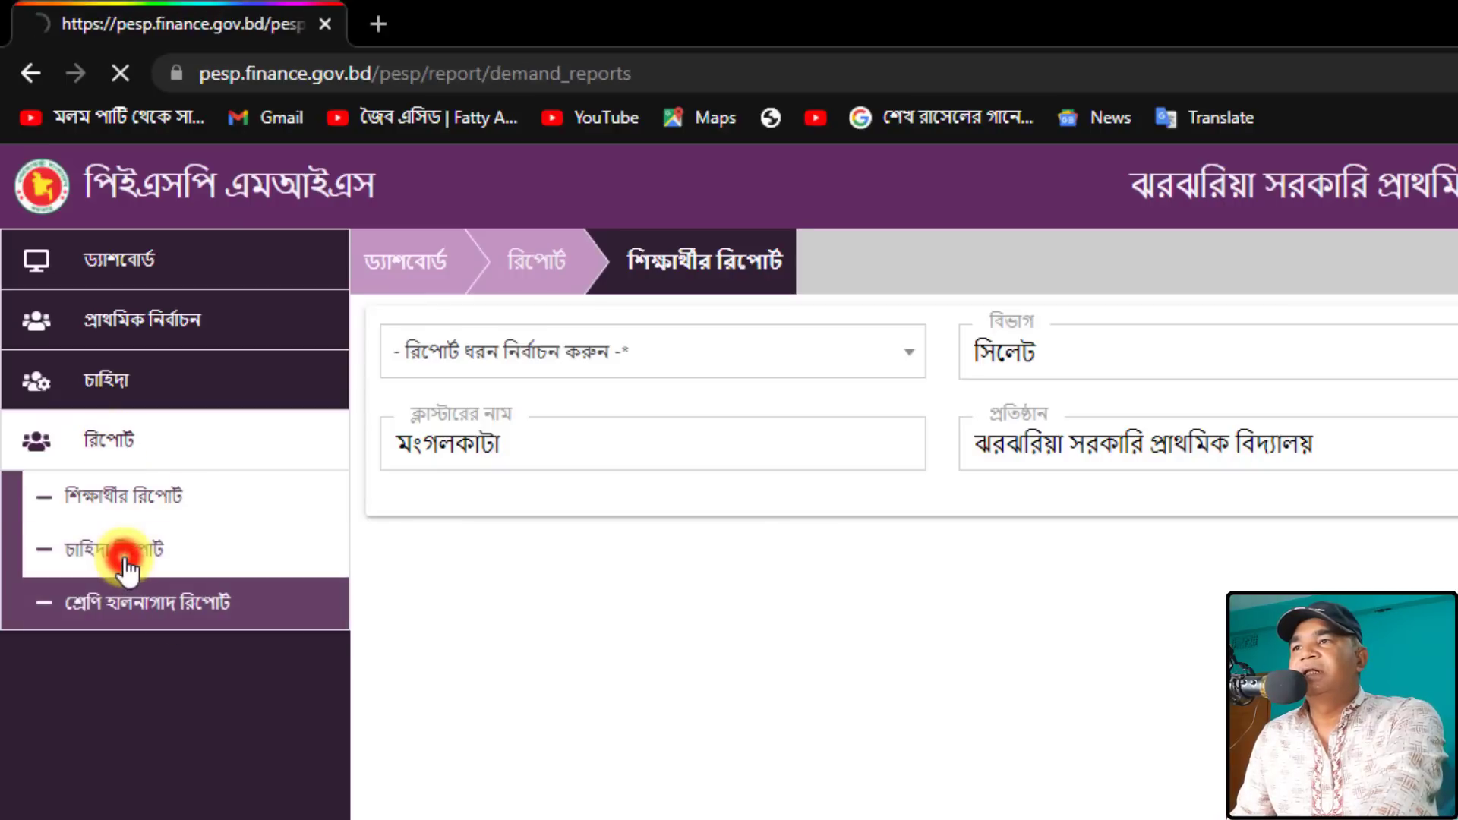
pyautogui.click(877, 366)
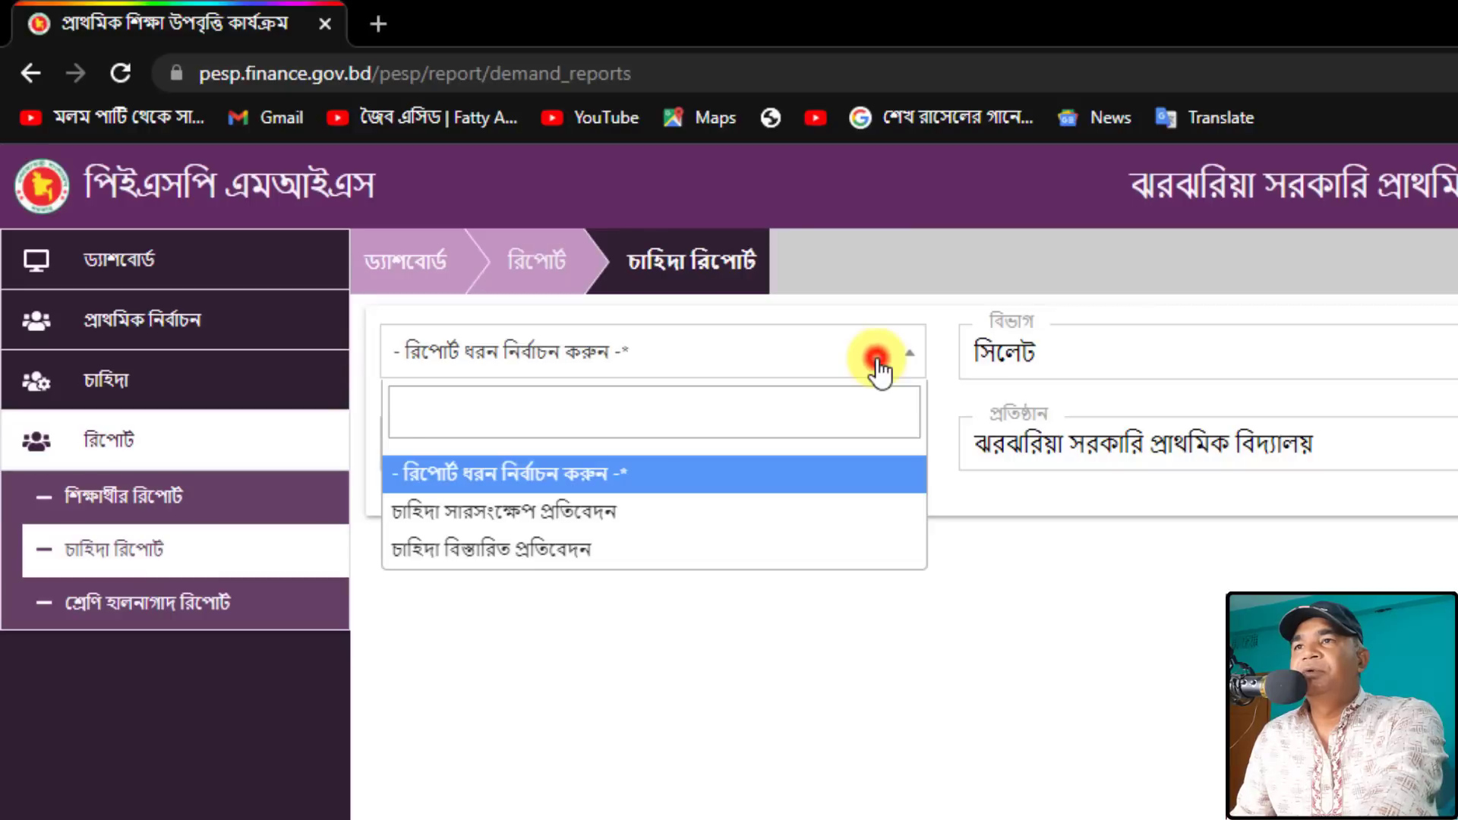
pyautogui.click(693, 561)
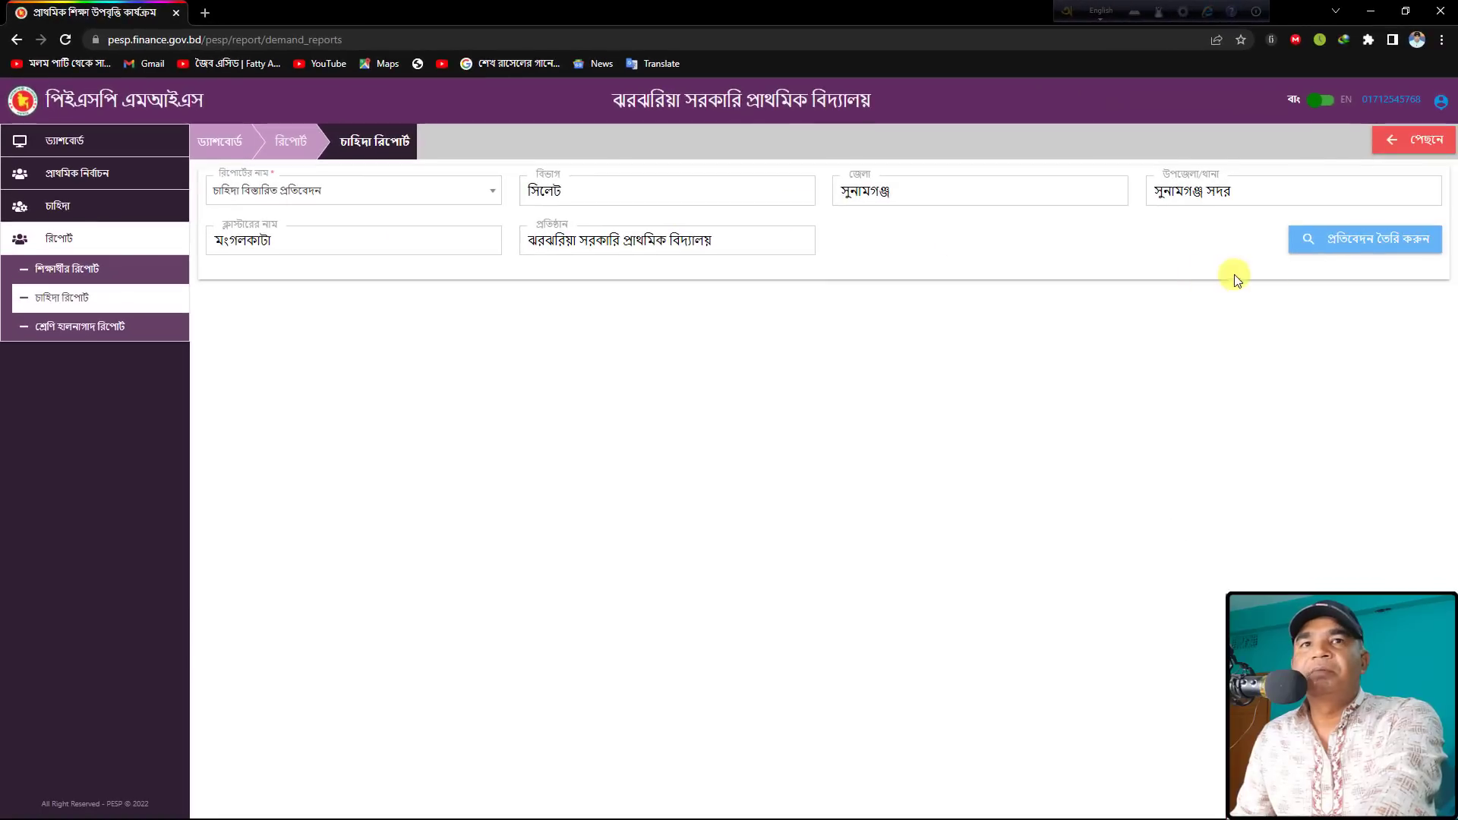
pyautogui.click(1365, 242)
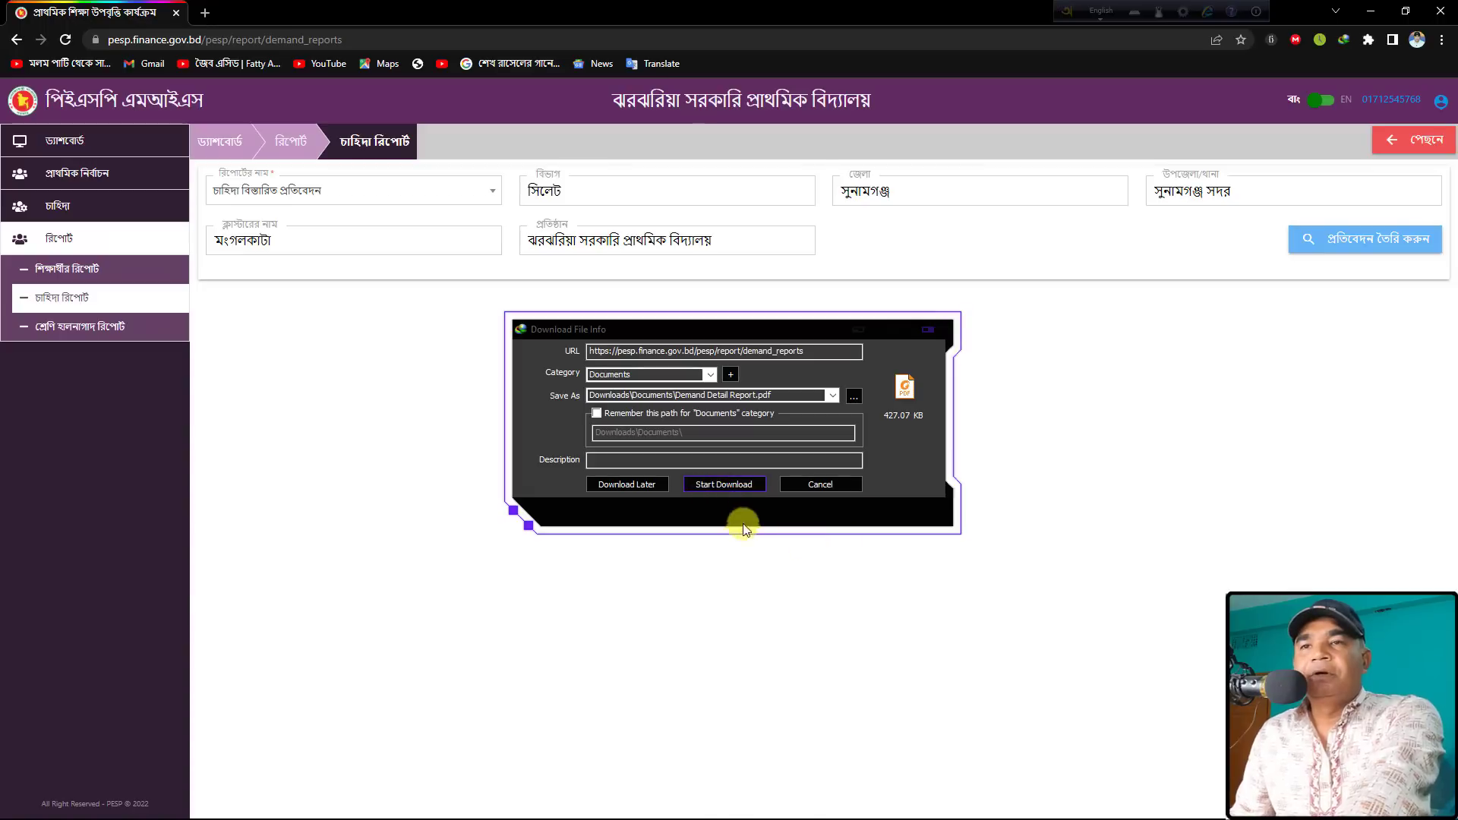
pyautogui.click(715, 490)
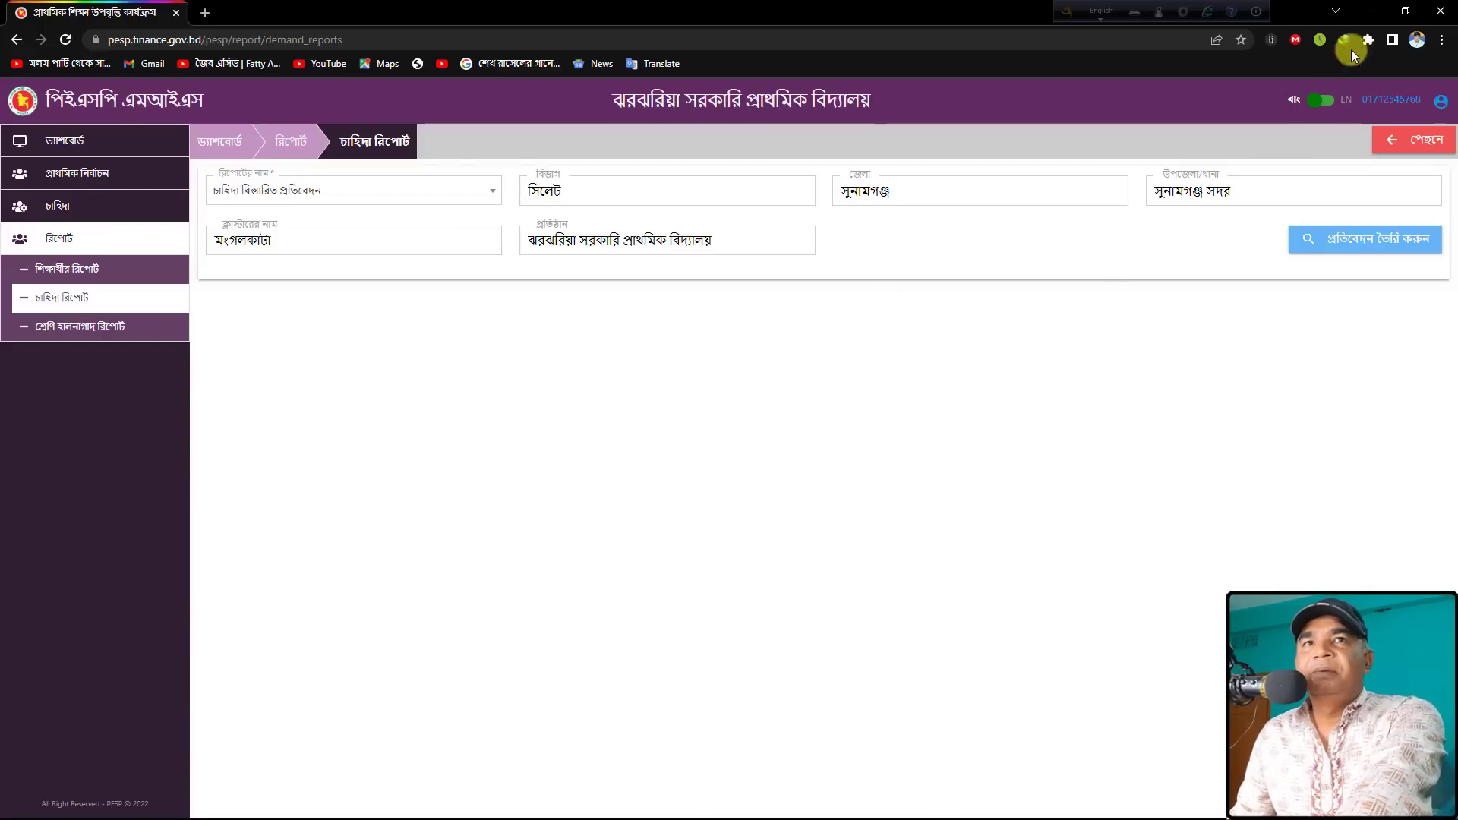
# Step: Minimize the browser and open the Demand Detail Report PDF from the Documents folder inside Downloads
pyautogui.click(1381, 9)
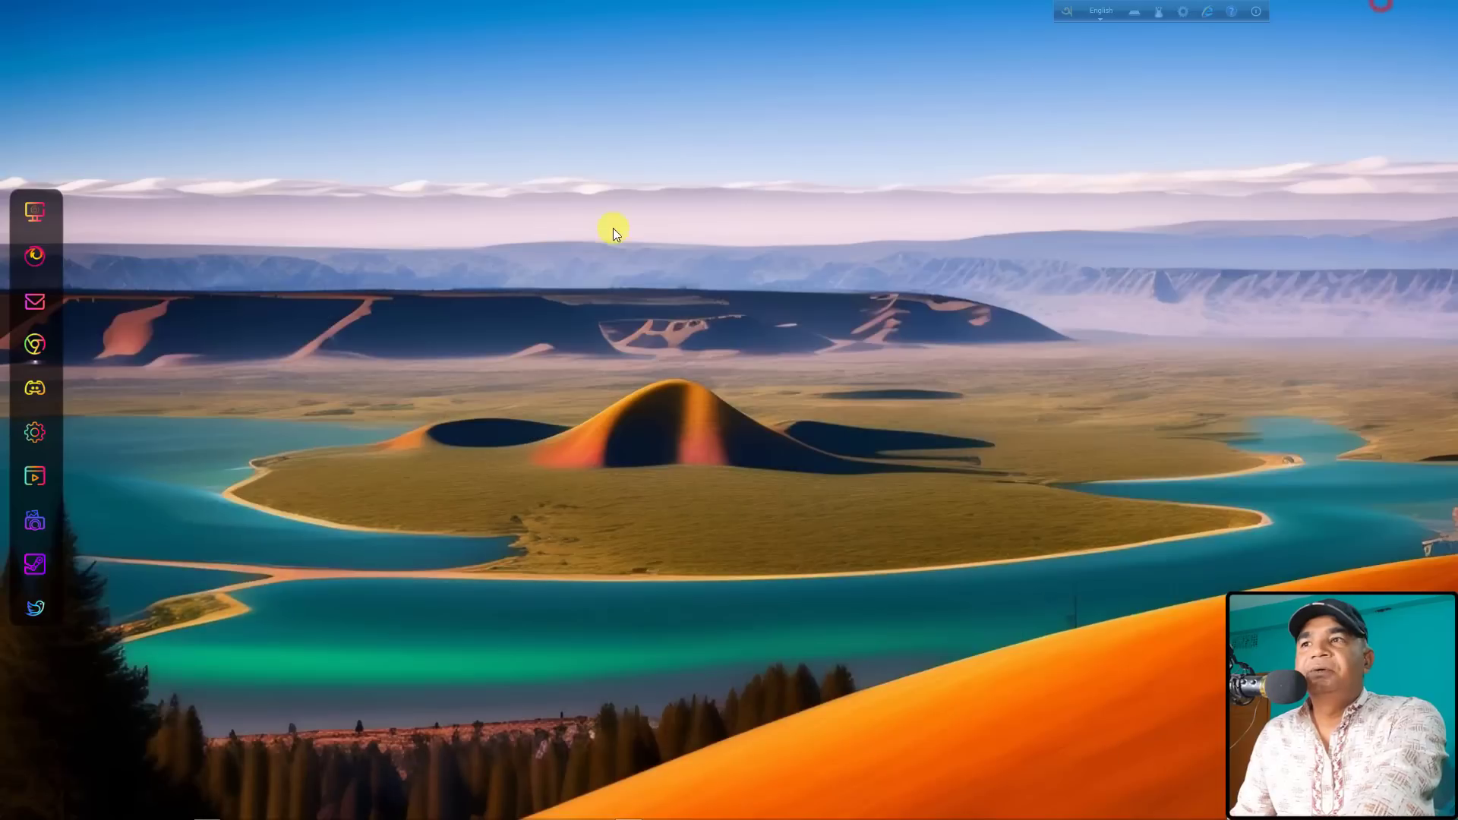
pyautogui.click(43, 212)
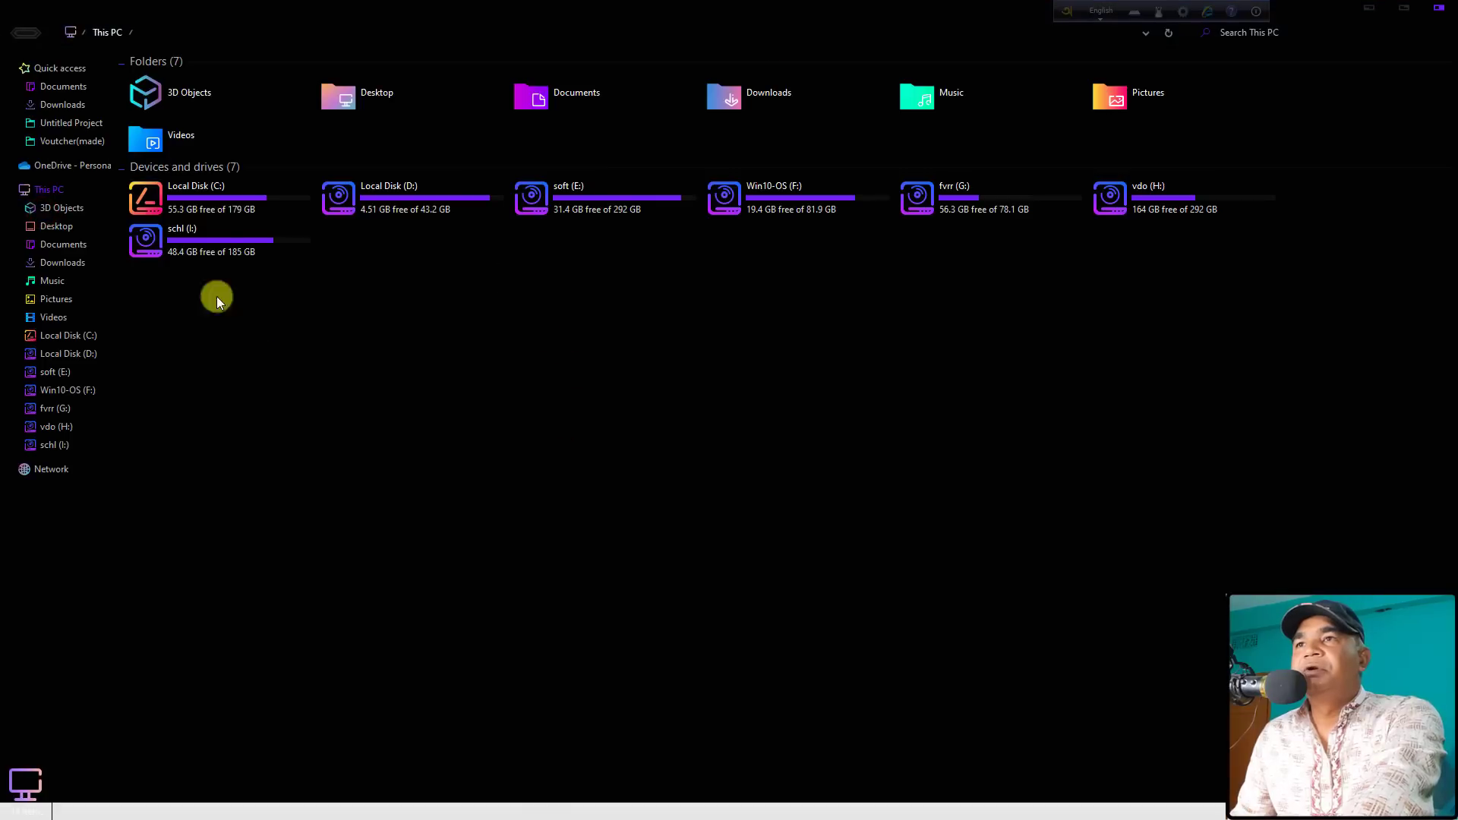
pyautogui.click(769, 97)
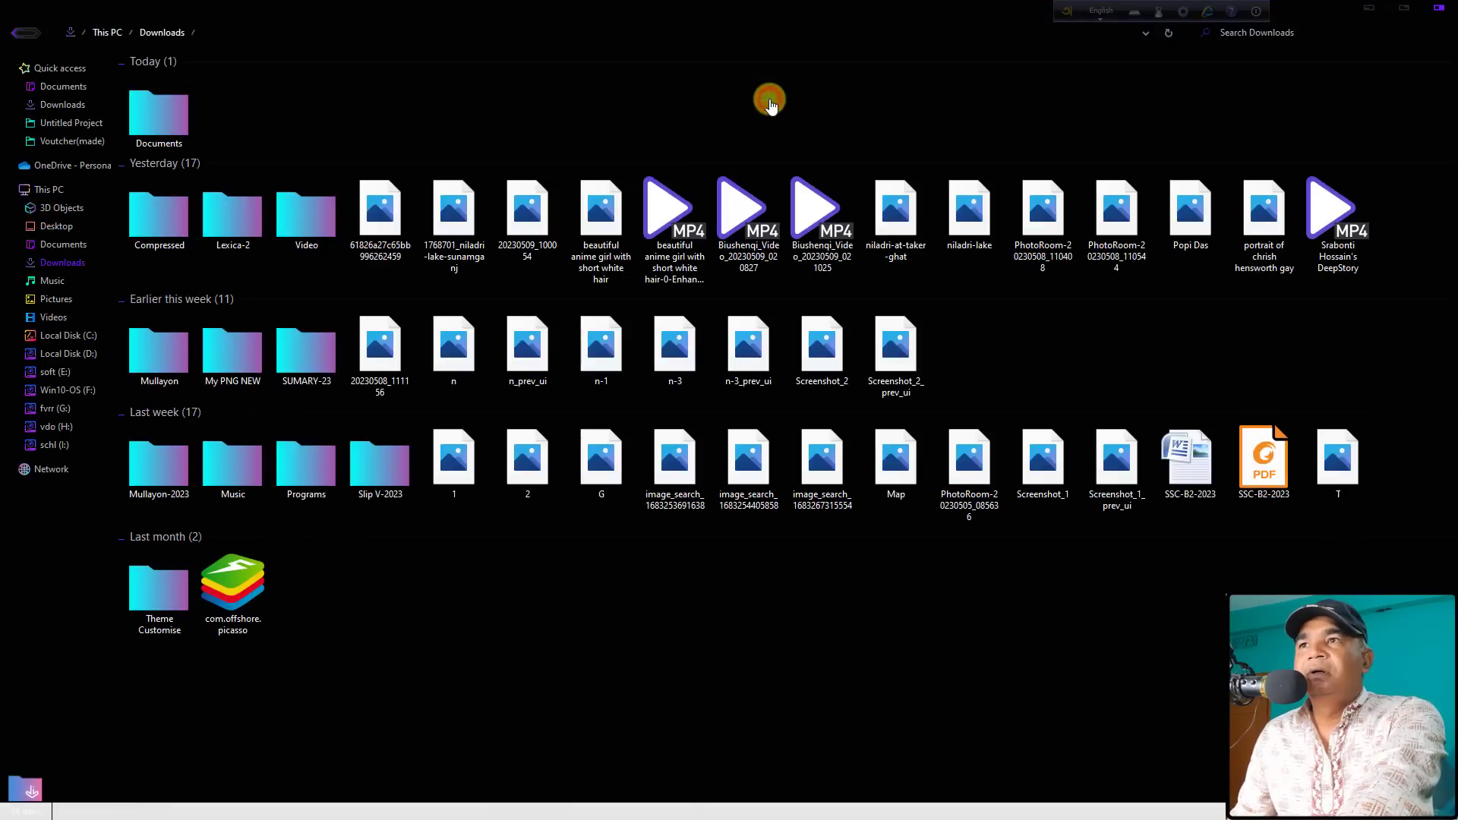
pyautogui.doubleClick(174, 124)
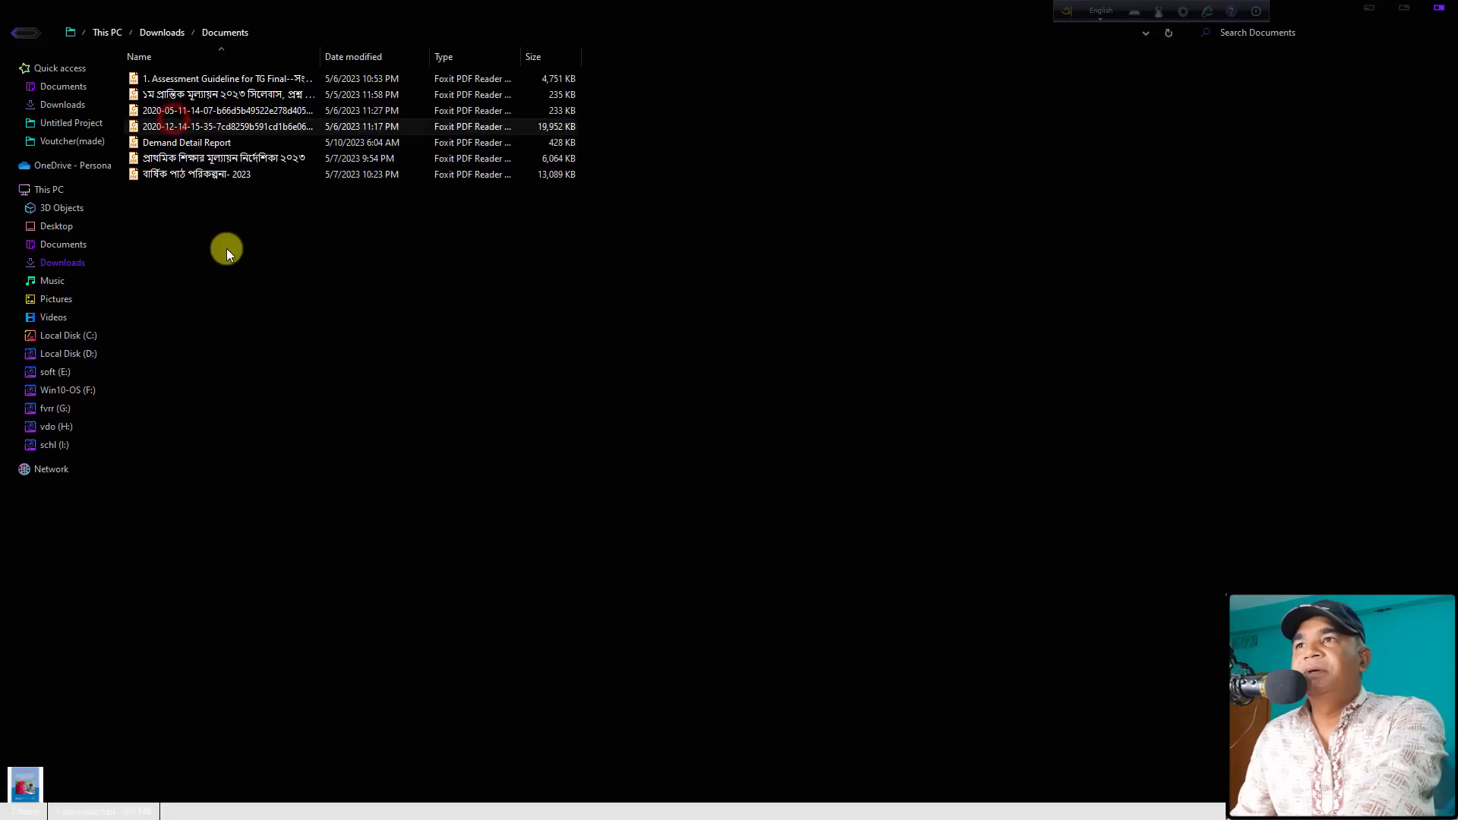
pyautogui.doubleClick(214, 146)
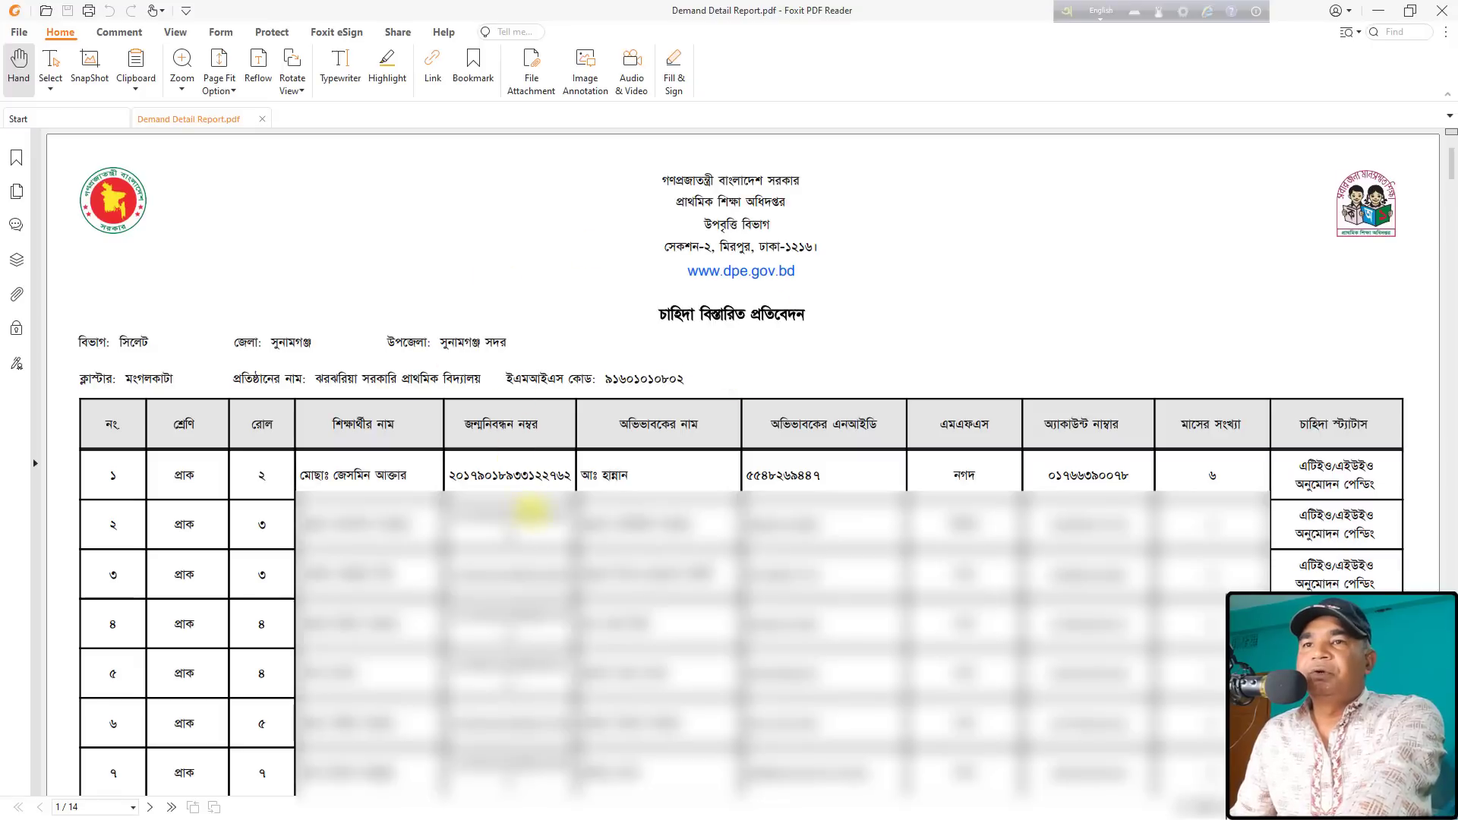
# Step: Examine the first pages of the demand report, including each student's month count (মাসের সংখ্যা) and চাহিদা স্ট্যাটাস columns
pyautogui.scroll(-1, 997, 507)
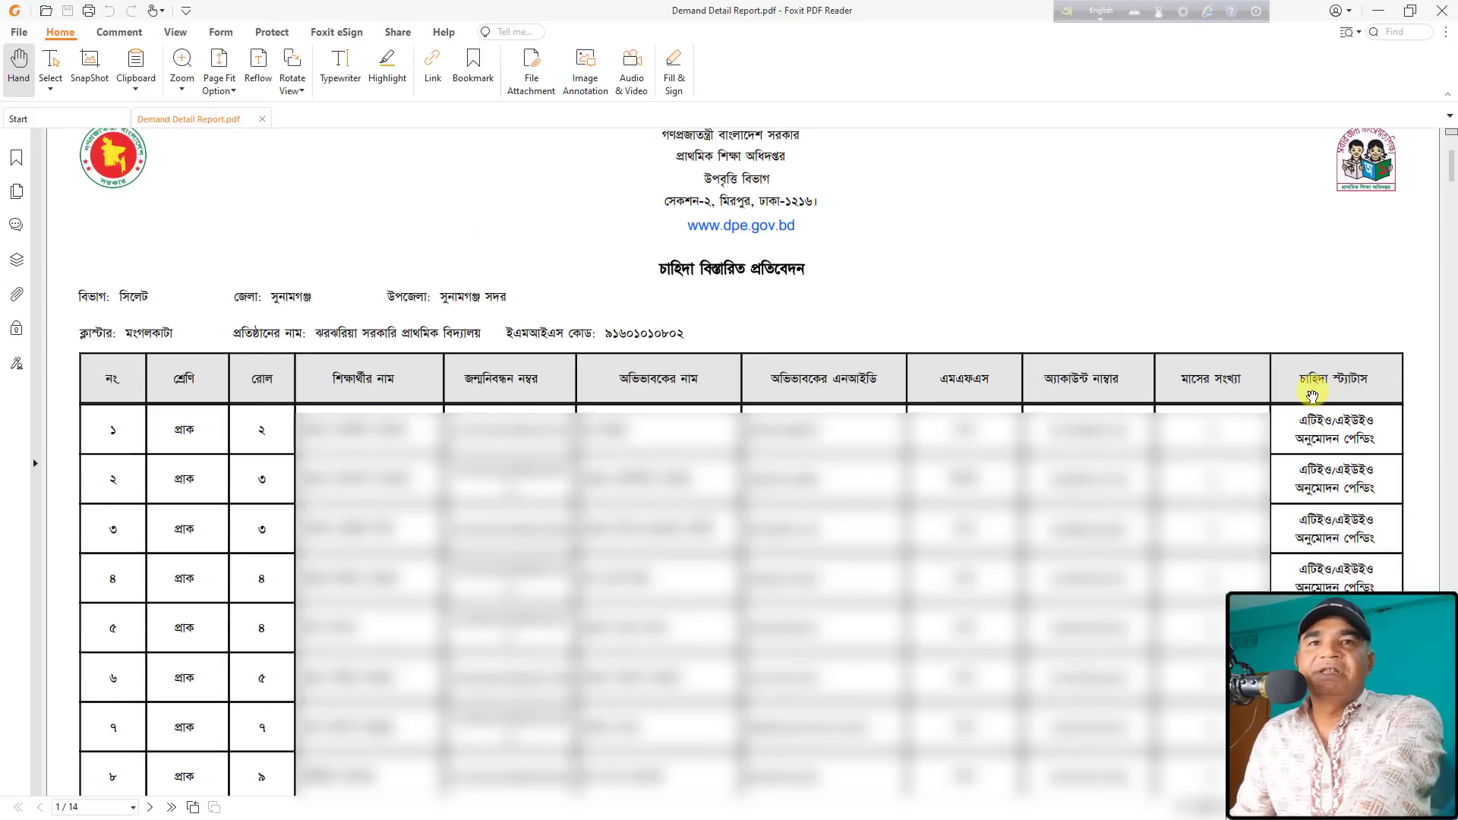
pyautogui.scroll(-1, 1336, 393)
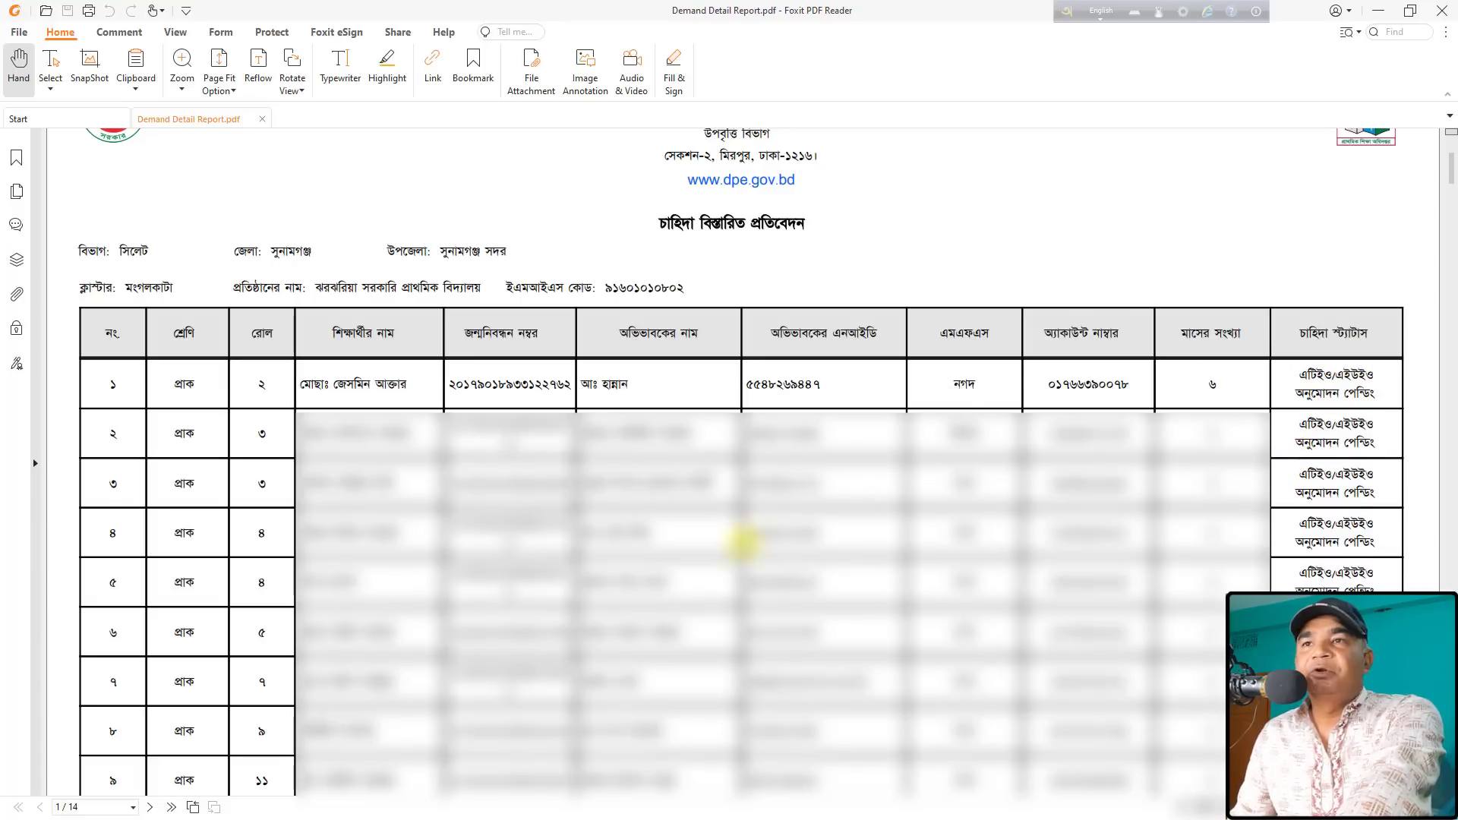
pyautogui.scroll(-9, 737, 560)
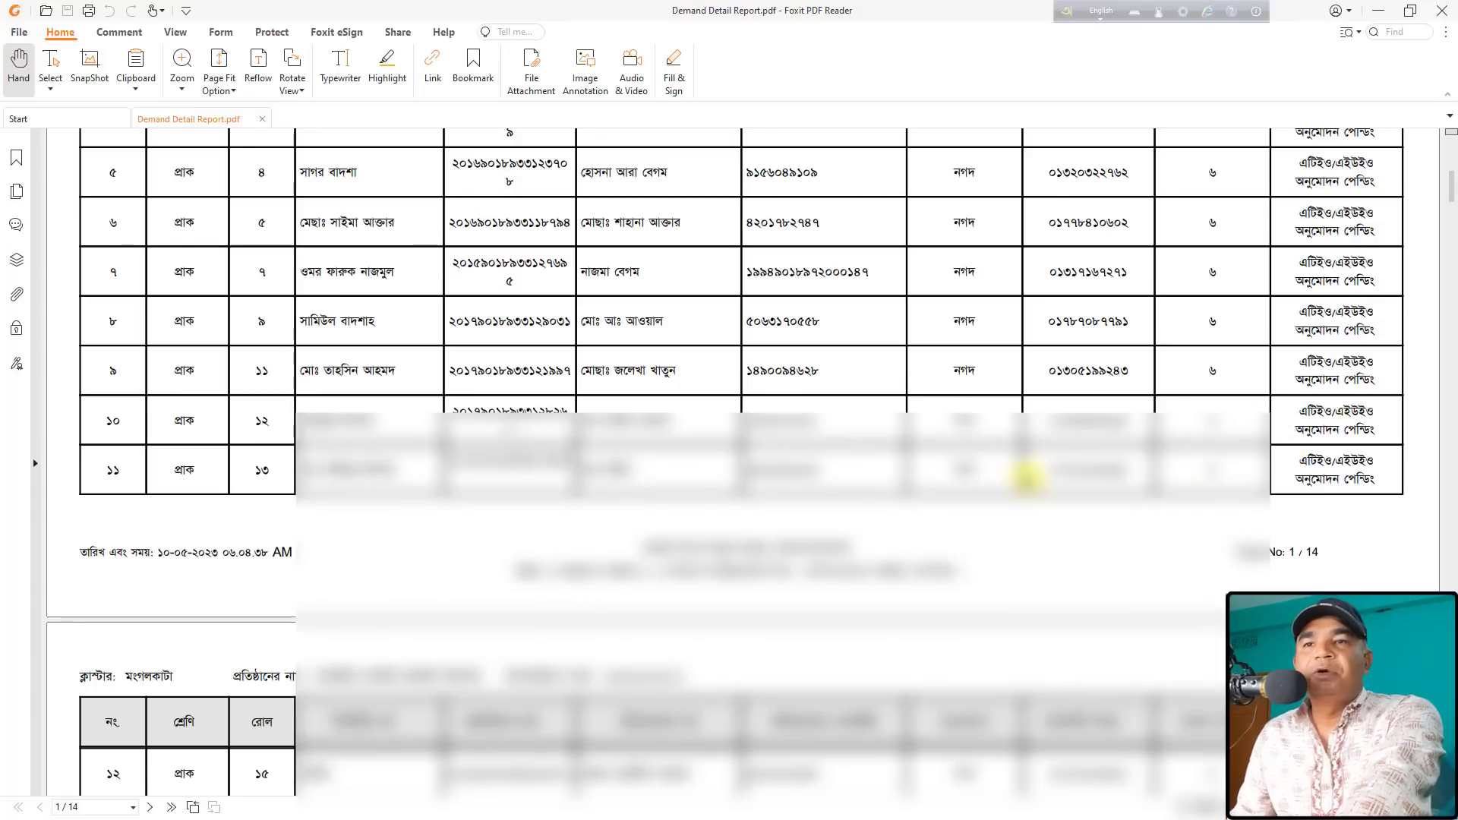
pyautogui.scroll(-3, 1063, 492)
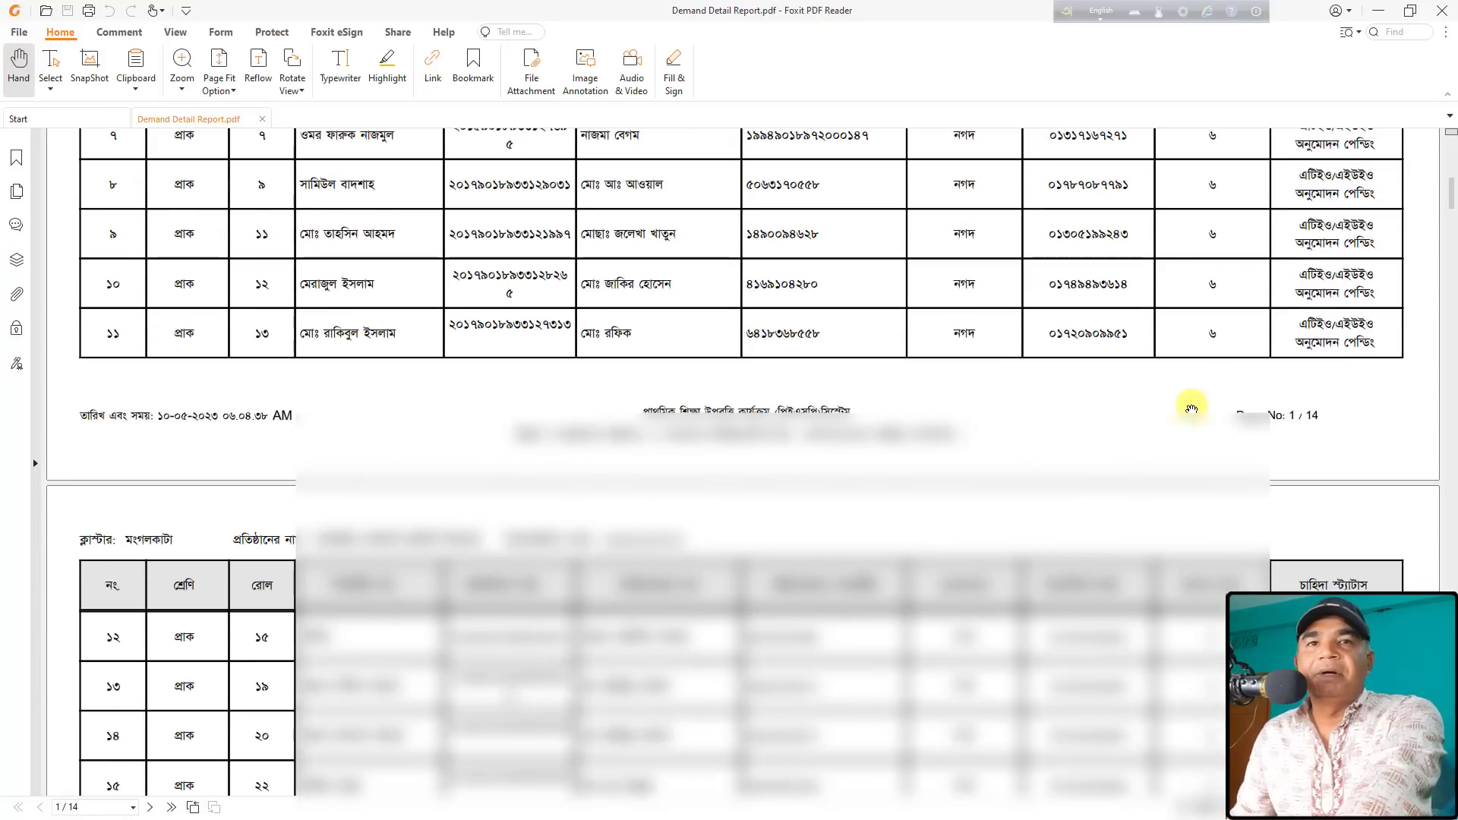
pyautogui.scroll(4, 641, 540)
pyautogui.scroll(6, 642, 540)
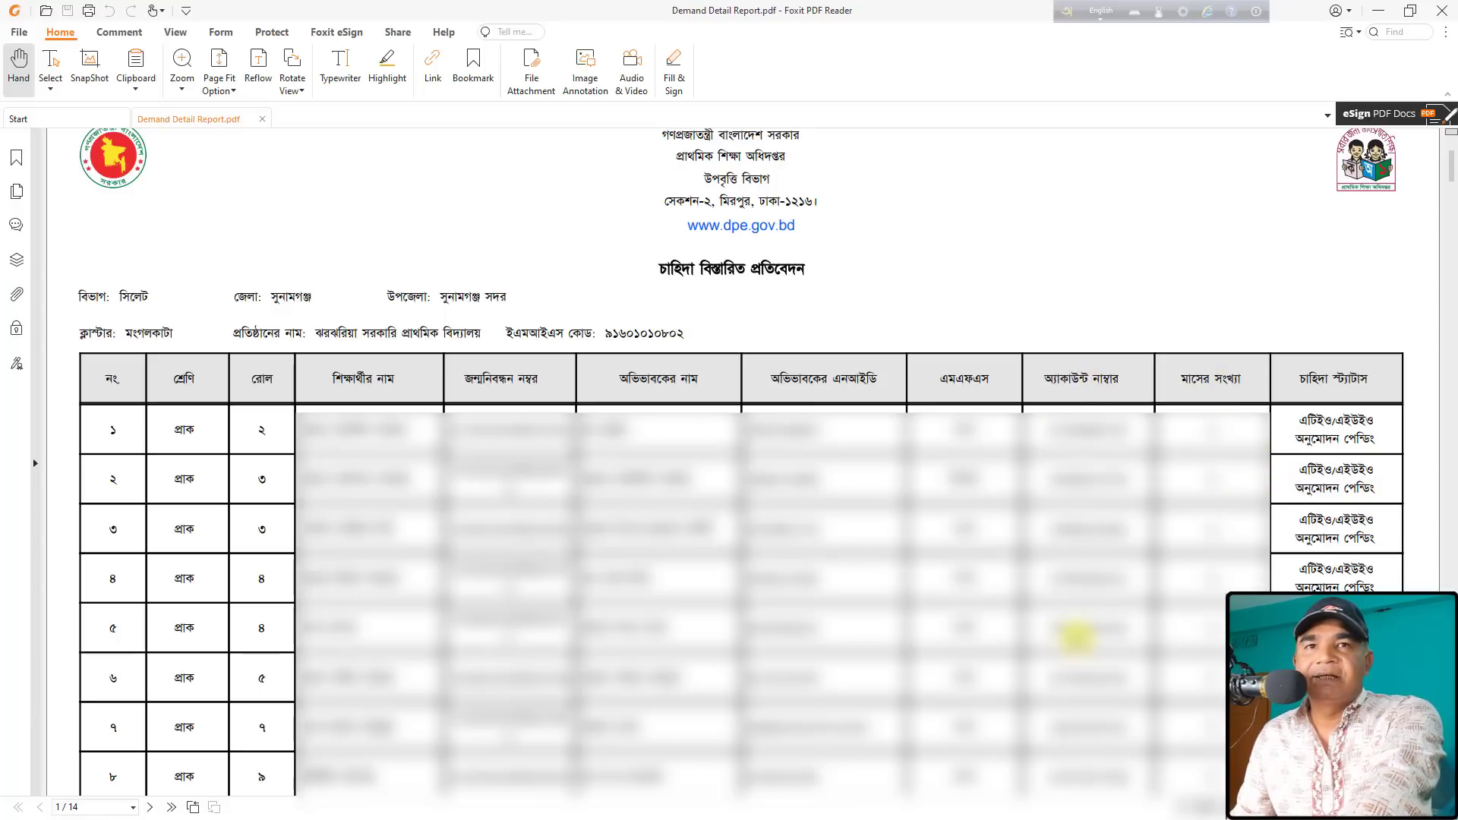
pyautogui.scroll(-1, 1322, 372)
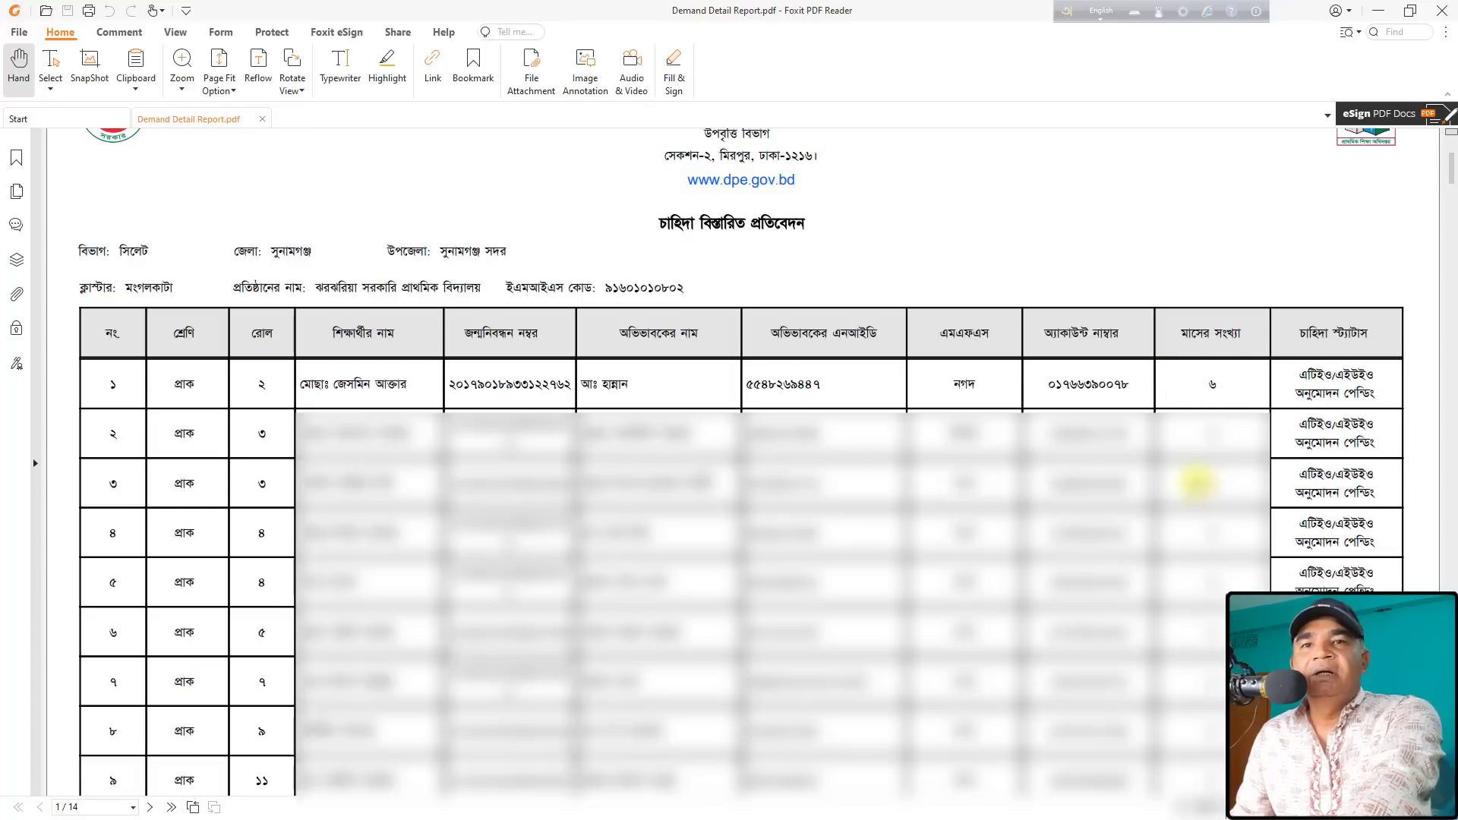
pyautogui.scroll(-2, 1197, 482)
pyautogui.scroll(3, 1196, 482)
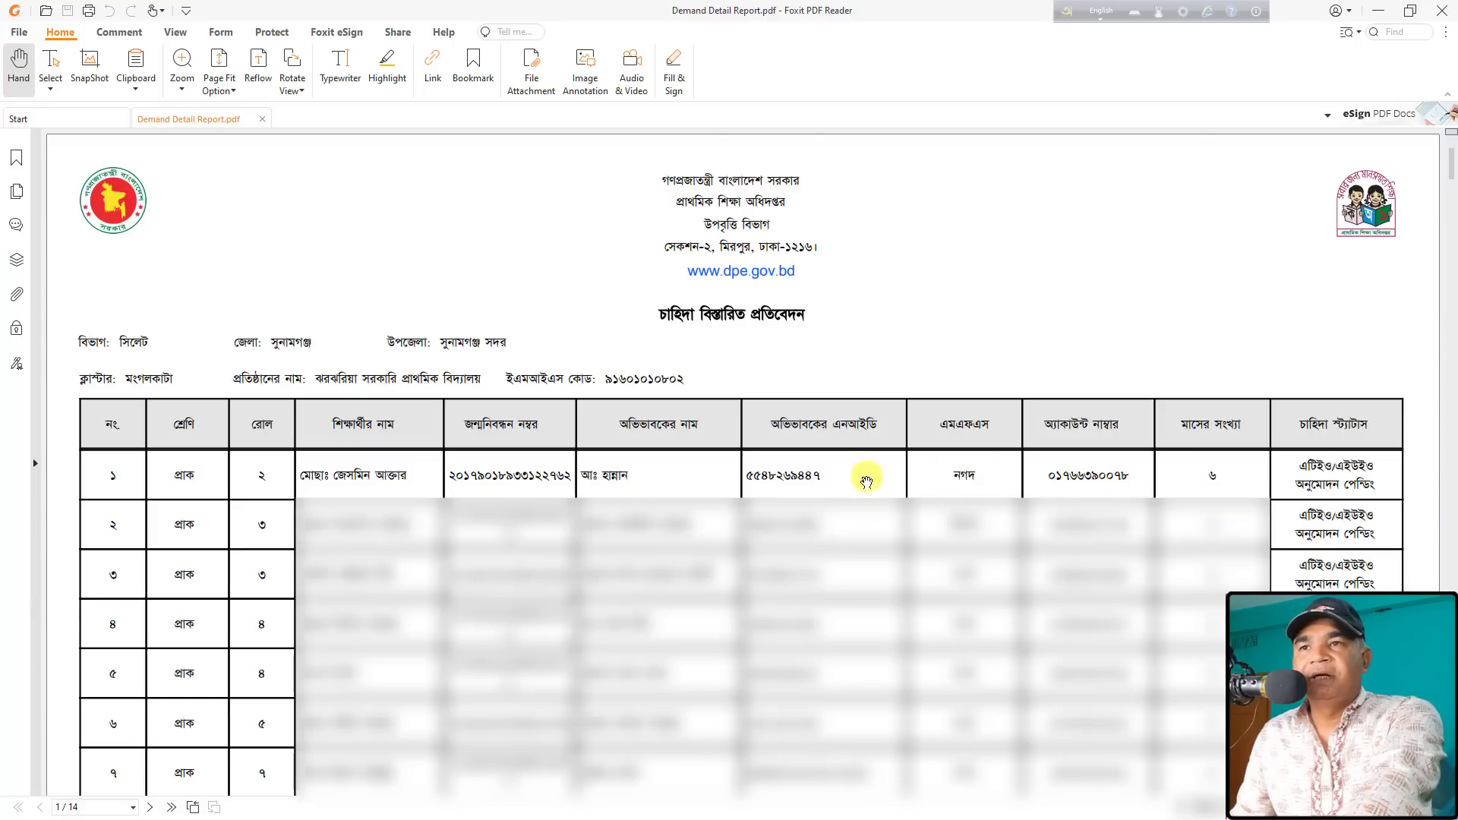
pyautogui.scroll(-3, 862, 478)
pyautogui.scroll(-3, 858, 501)
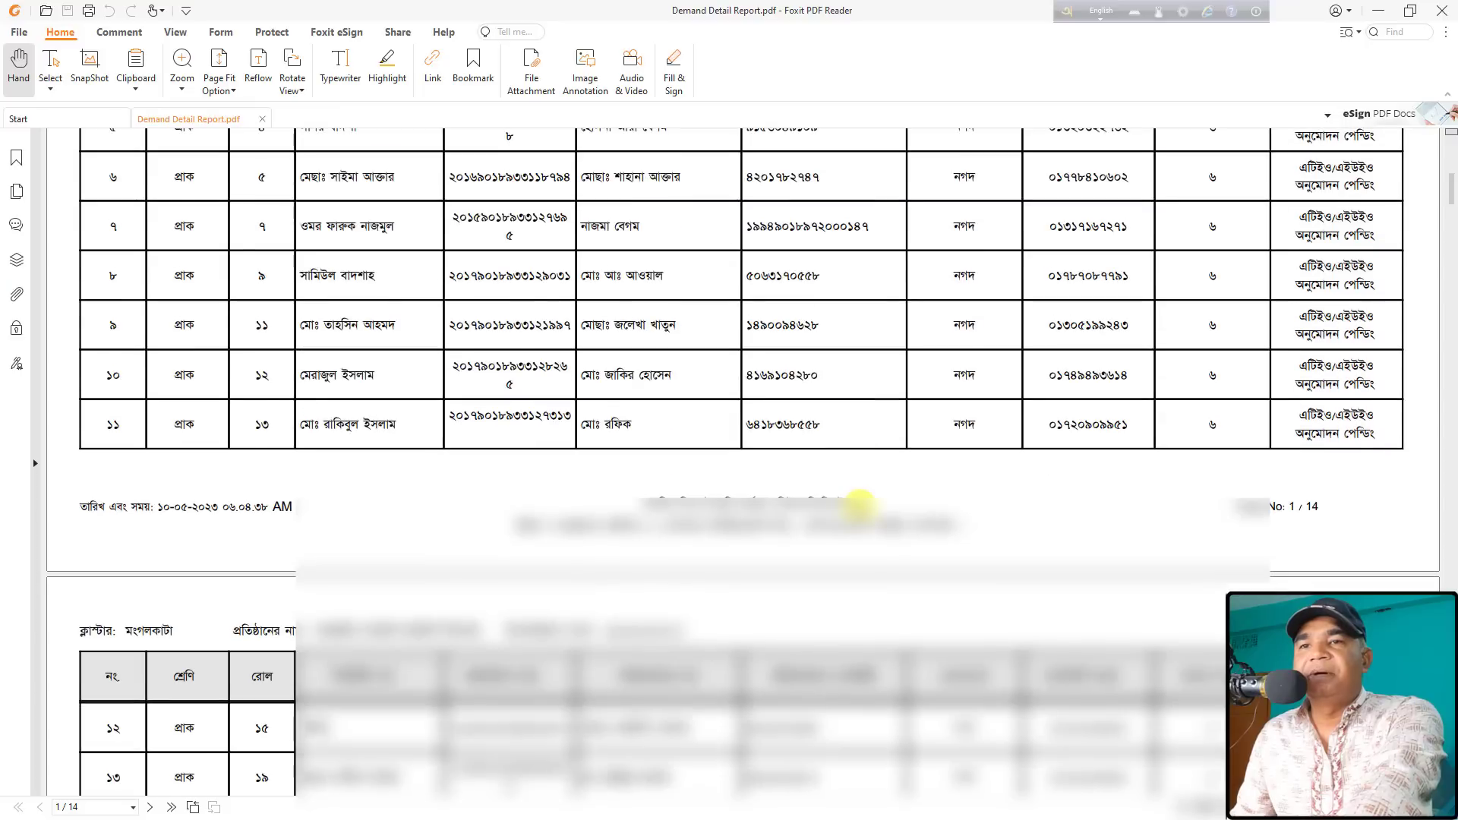
pyautogui.scroll(4, 858, 503)
pyautogui.scroll(2, 859, 505)
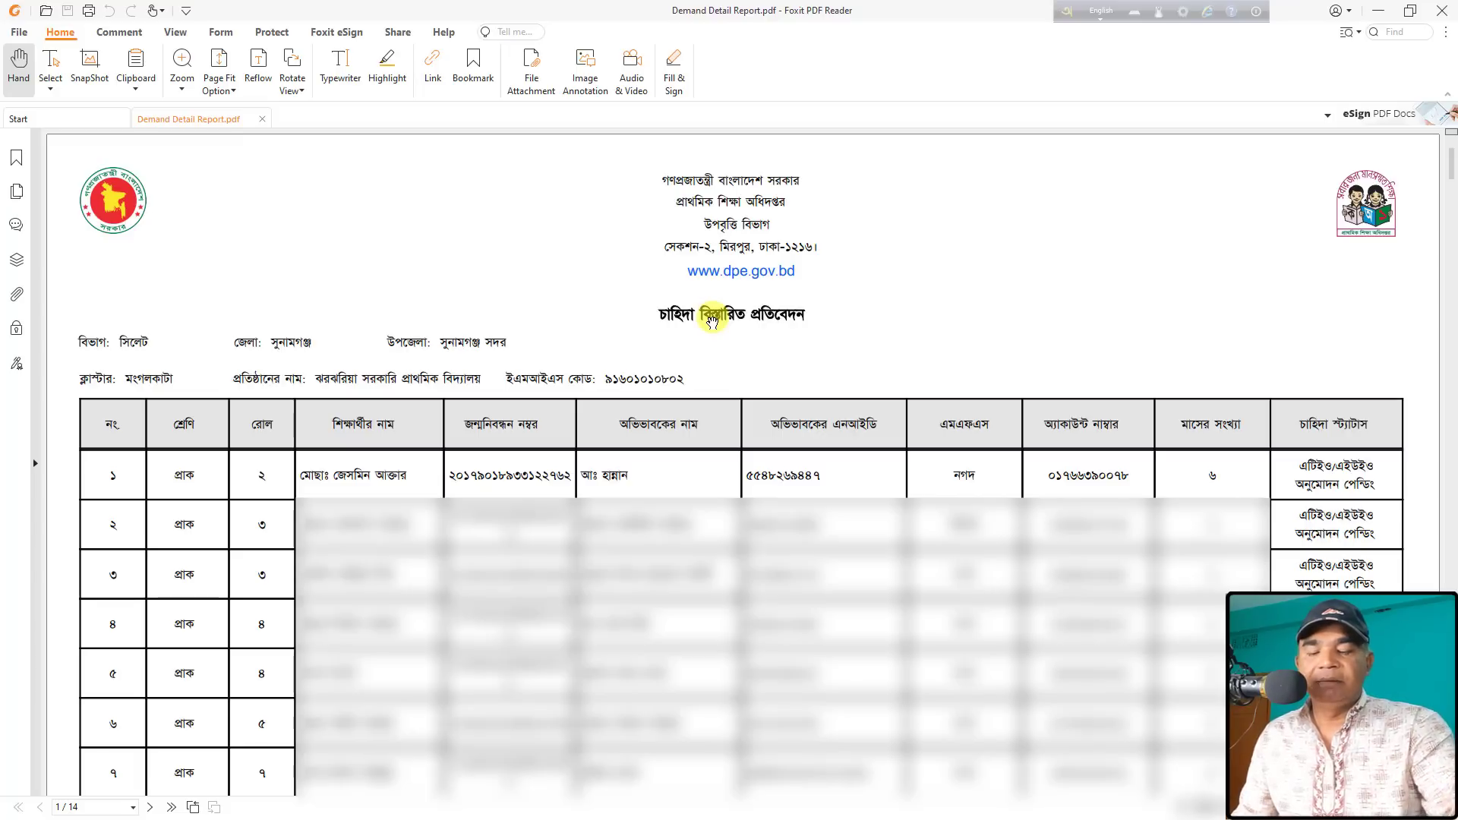
# Step: Set up the report's printing on the EPSON L3110 Series with A4 210 x 297 mm paper and Grayscale, and cancel the print
pyautogui.hotkey('ctrl', 'p')
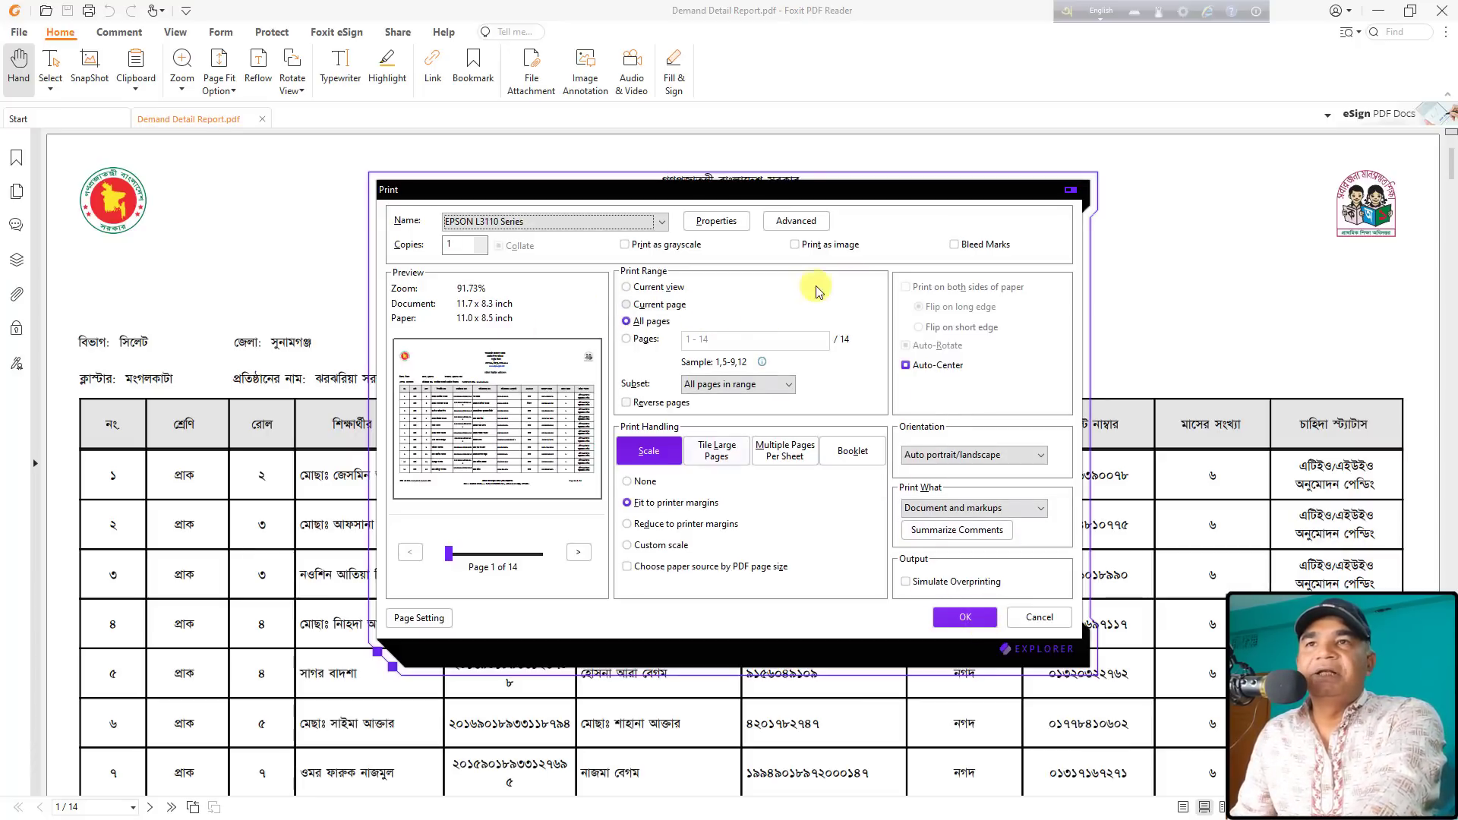
pyautogui.click(719, 221)
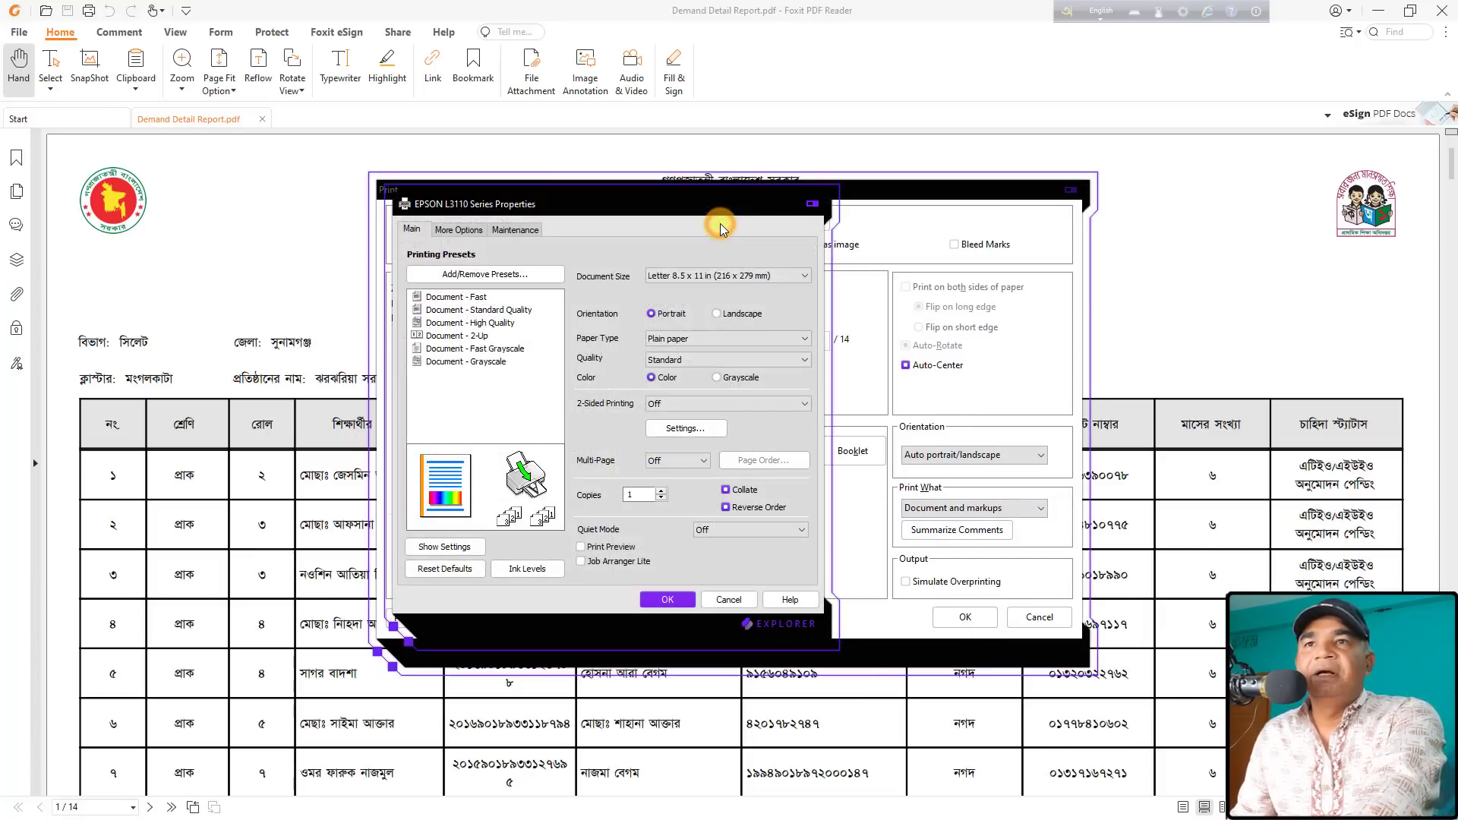
pyautogui.click(716, 276)
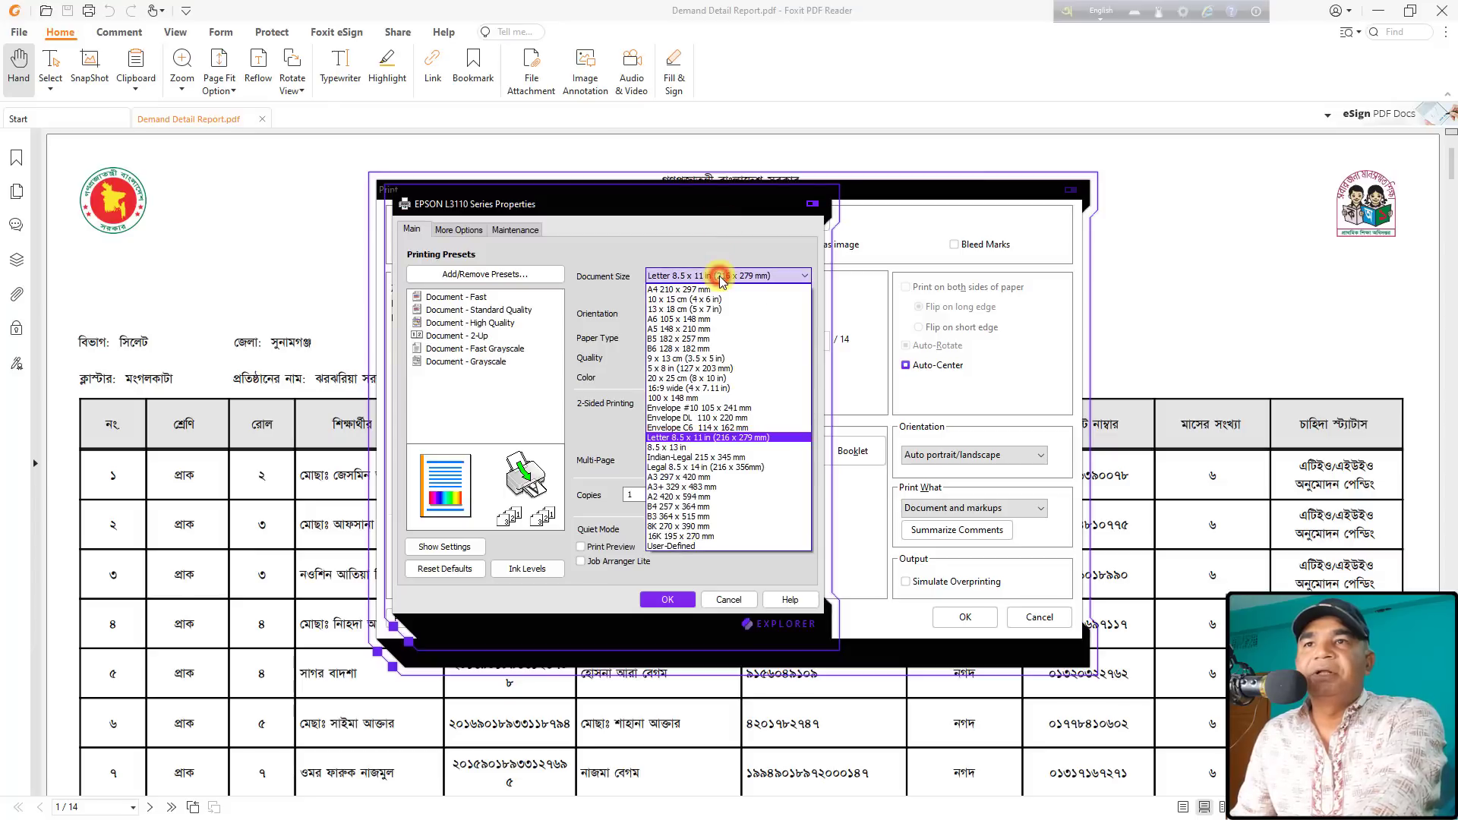
pyautogui.click(716, 290)
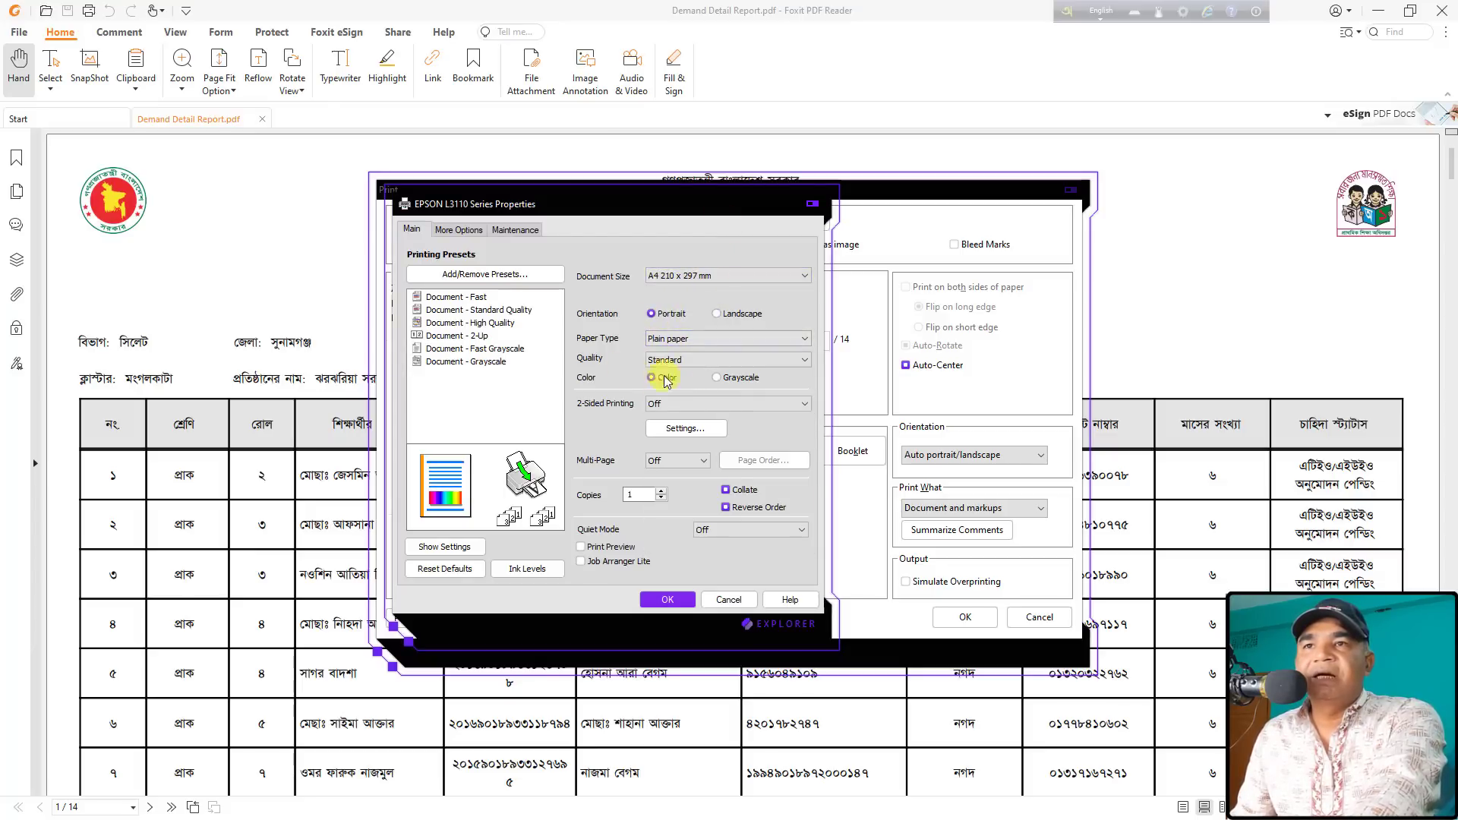
pyautogui.click(717, 378)
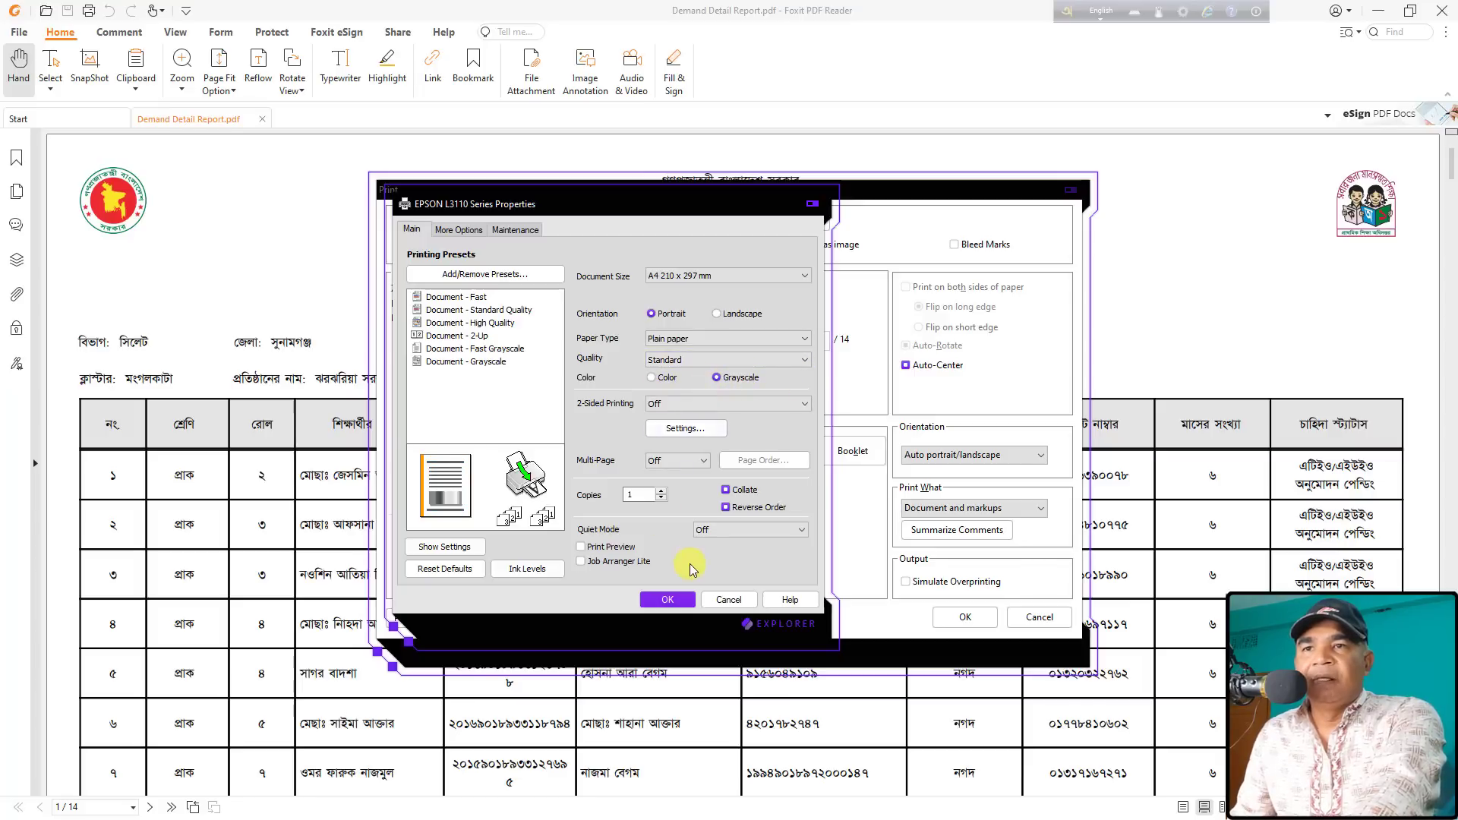
pyautogui.click(667, 599)
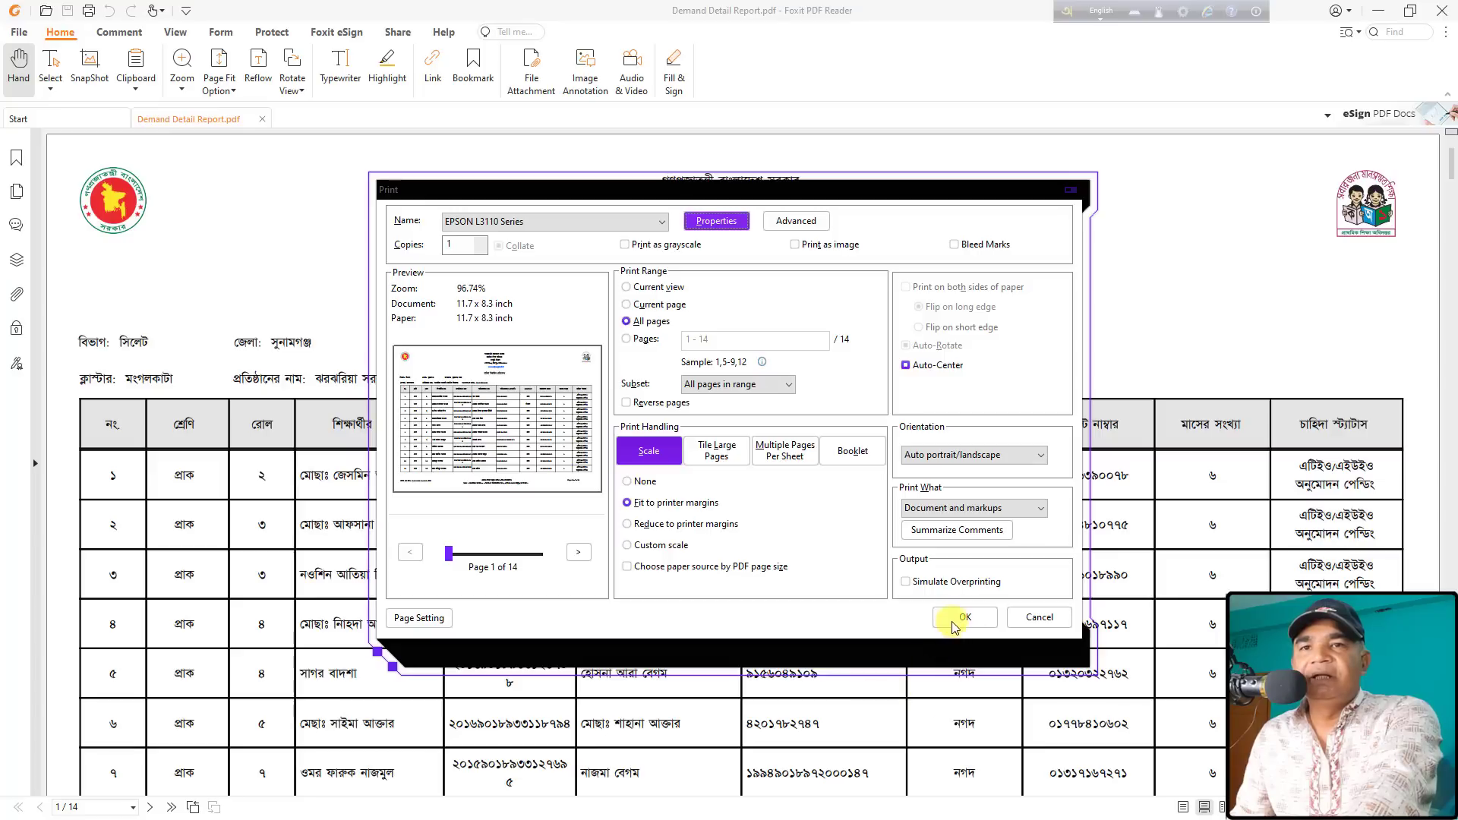
pyautogui.click(1033, 618)
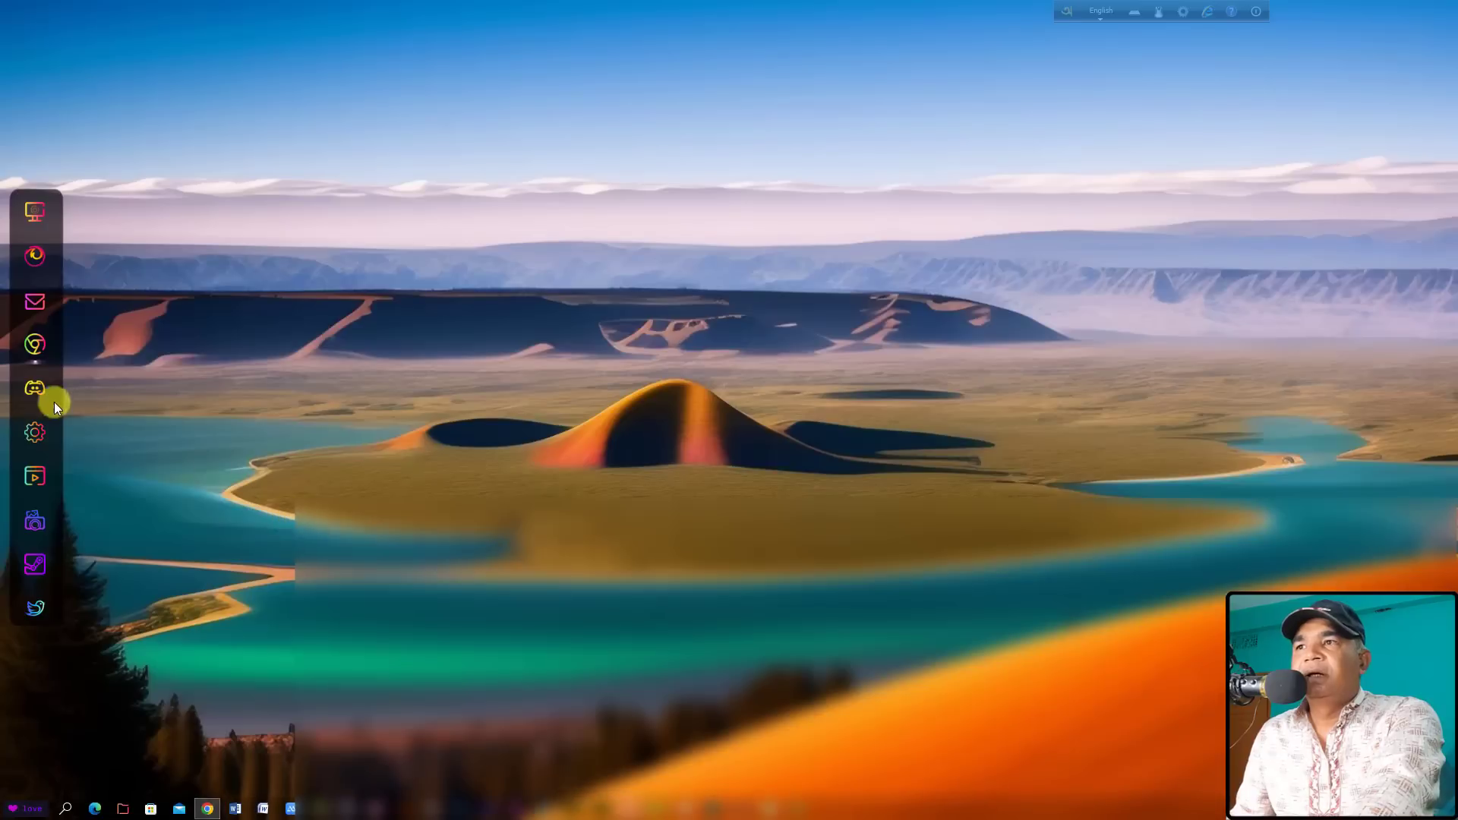
# Step: Switch back to Chrome, generate the আবেদনকারীর বিস্তারিত প্রতিবেদন from শিক্ষার্থীর রিপোর্ট, and dismiss its download
pyautogui.click(34, 344)
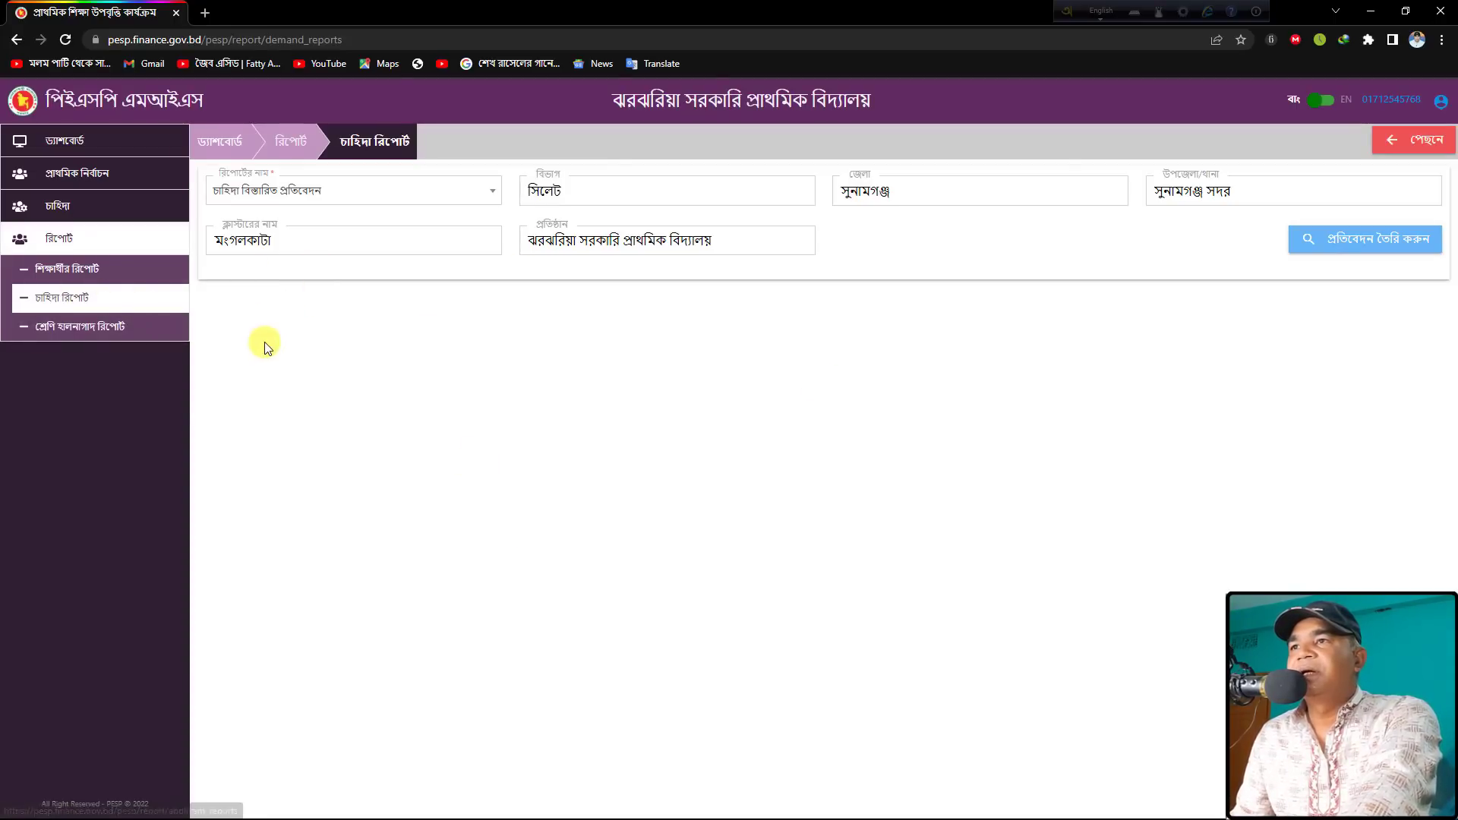
pyautogui.click(72, 274)
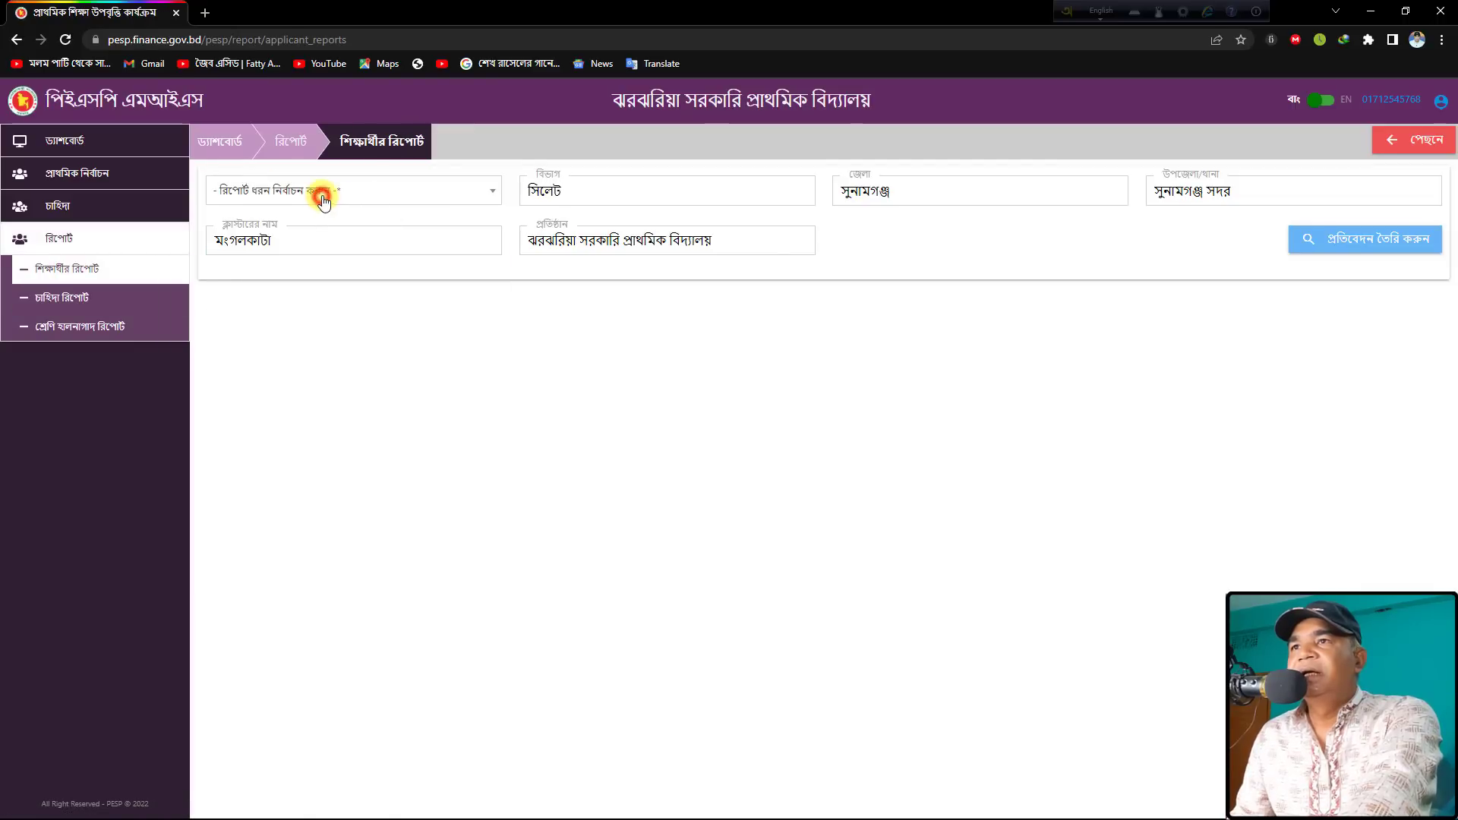
pyautogui.click(322, 200)
pyautogui.click(289, 306)
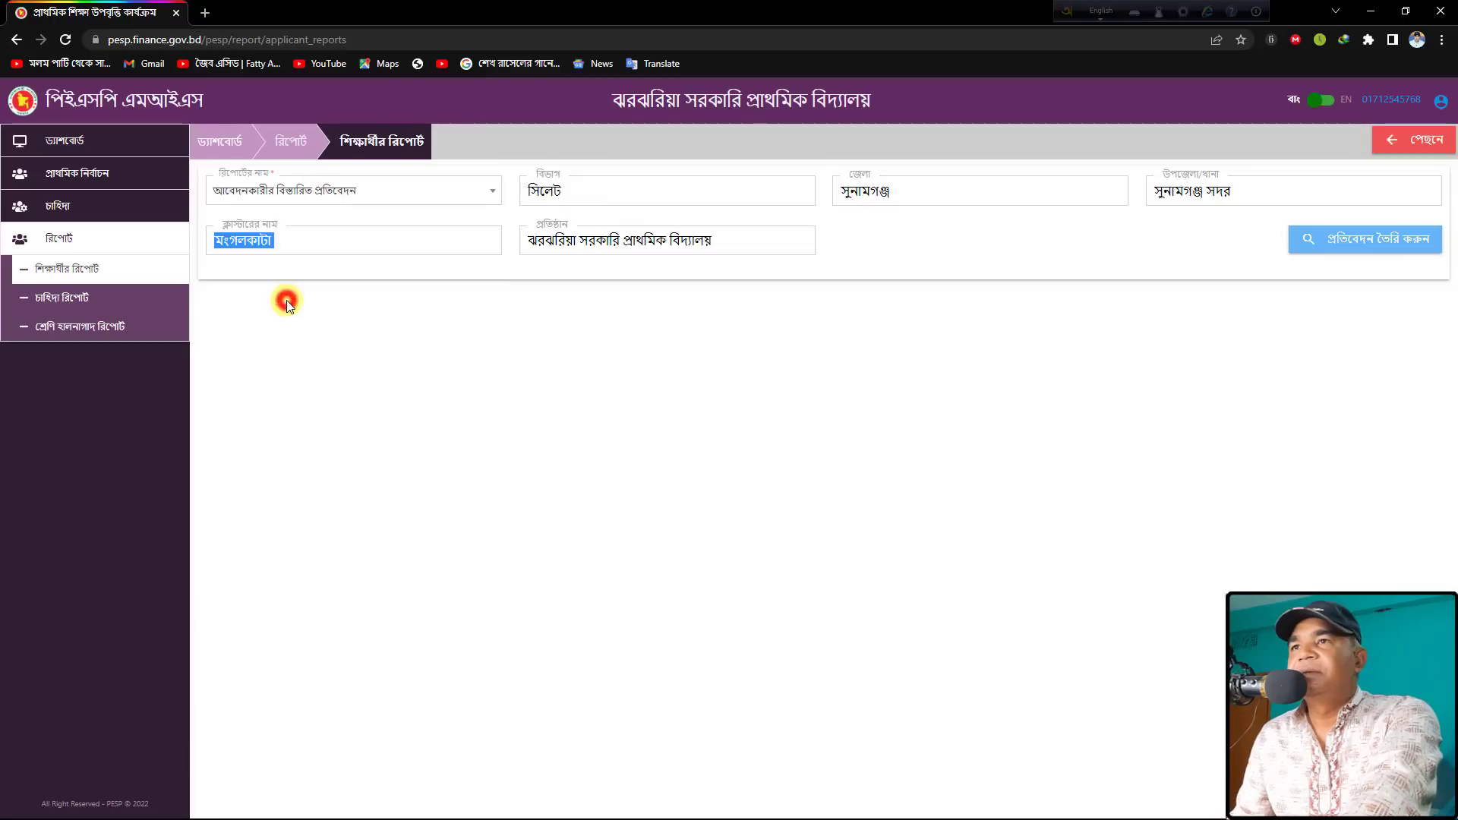
pyautogui.click(303, 289)
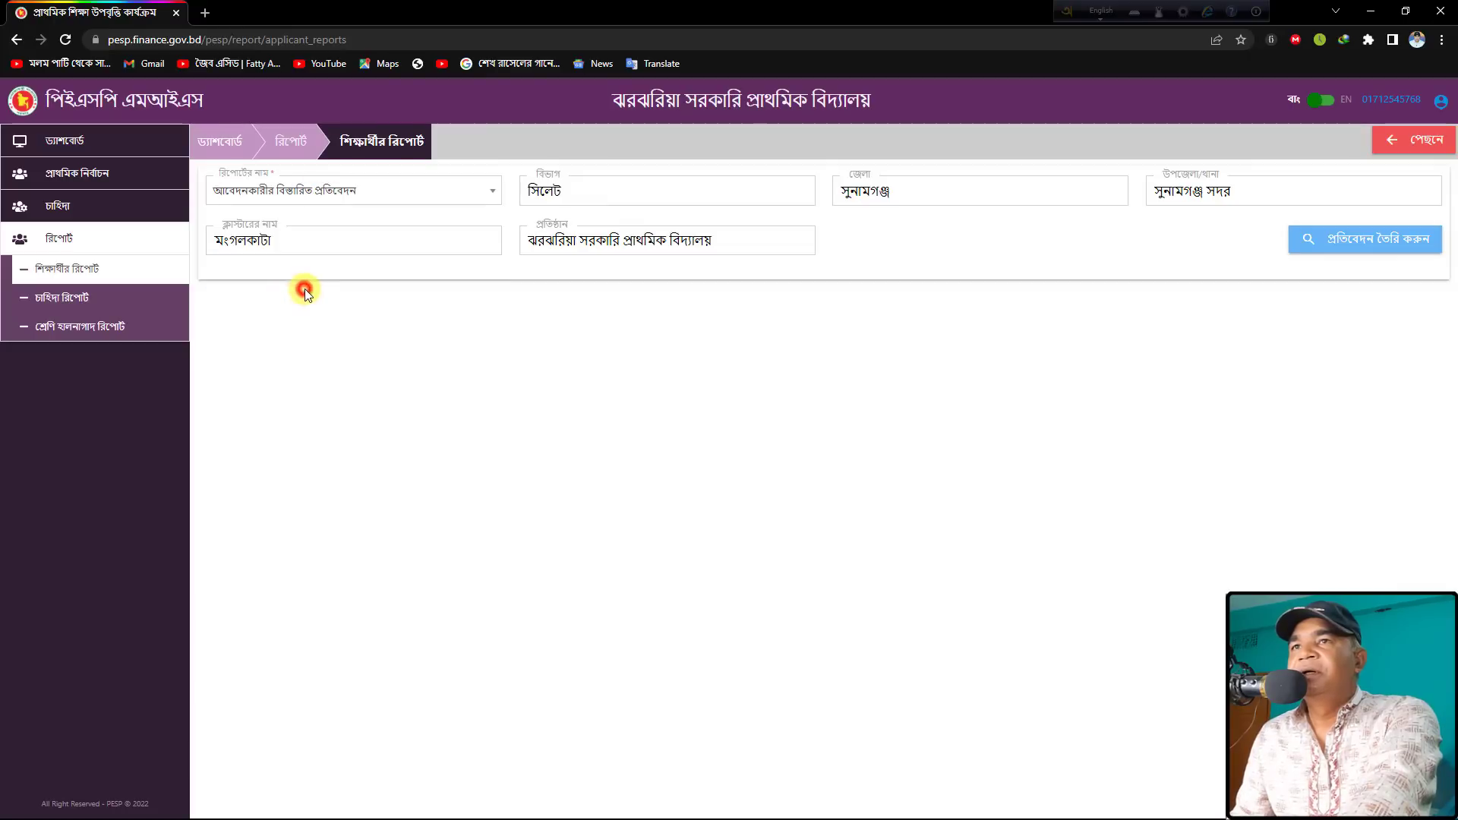
pyautogui.click(1343, 255)
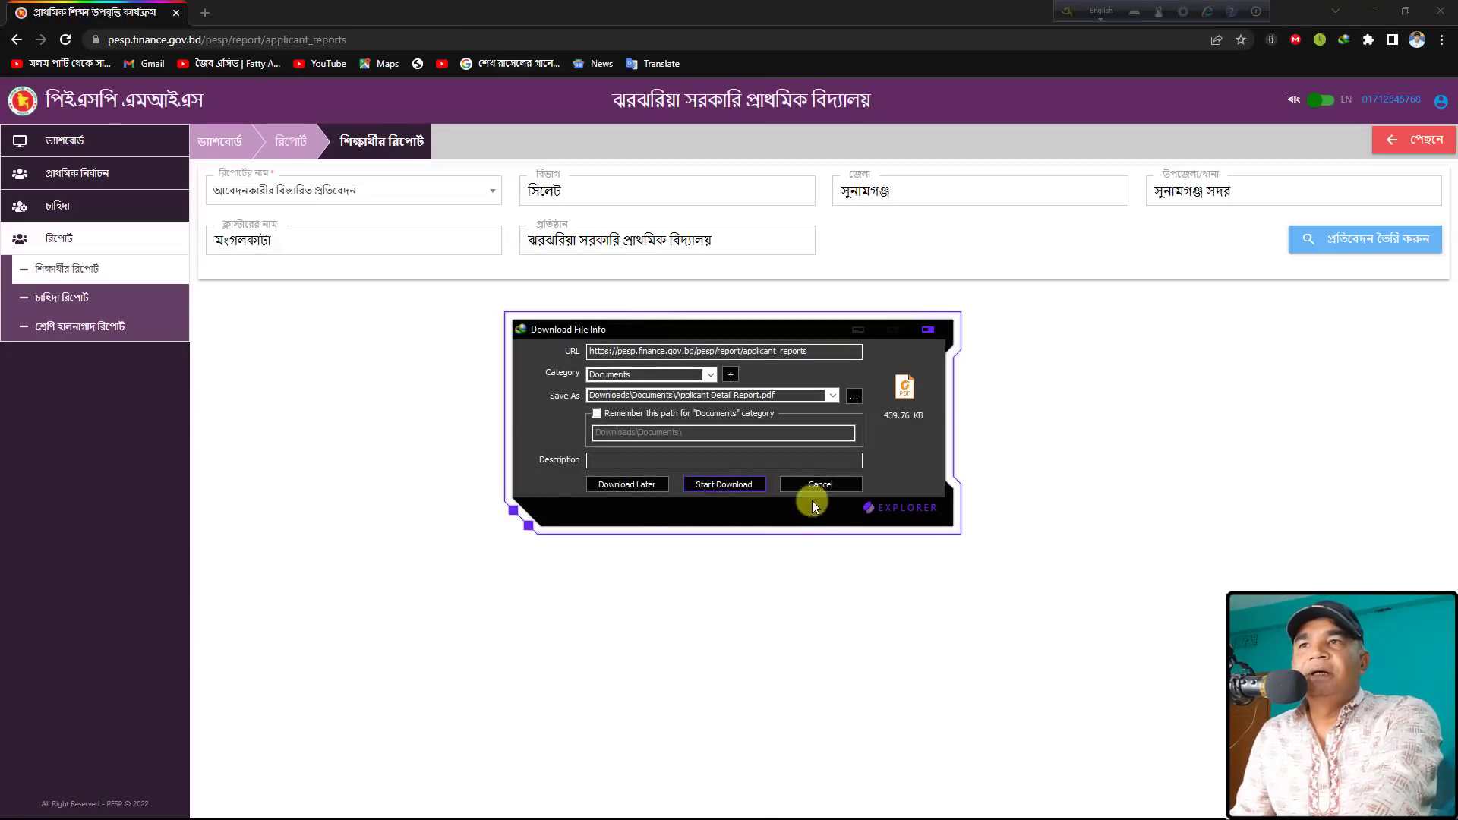
pyautogui.click(926, 331)
# Step: Generate the শিক্ষার্থীর শ্রেণী হালনাগাদ বিস্তারিত প্রতিবেদন from শ্রেণি হালনাগাদ রিপোর্ট
pyautogui.click(67, 333)
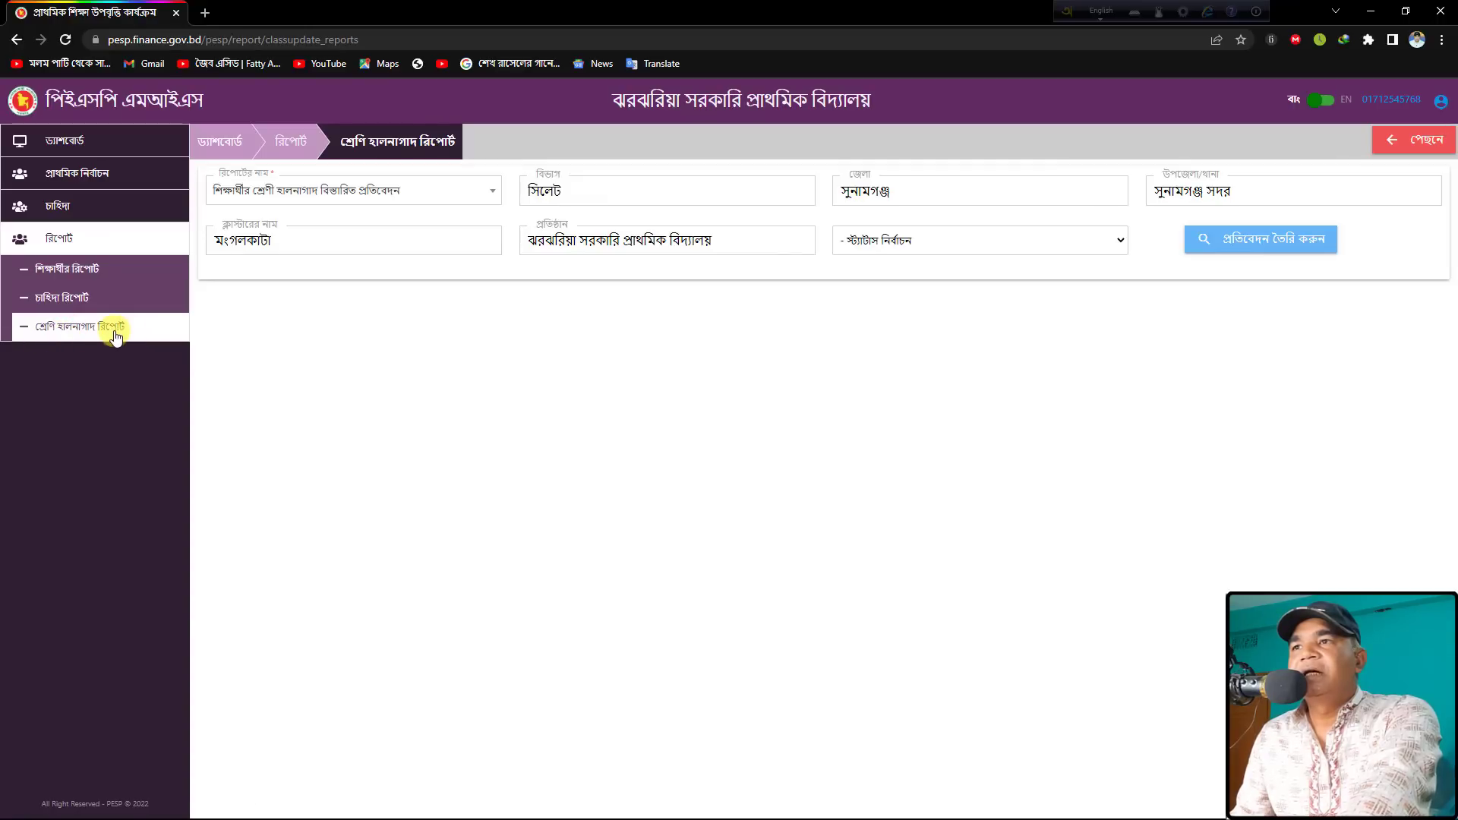
pyautogui.click(479, 192)
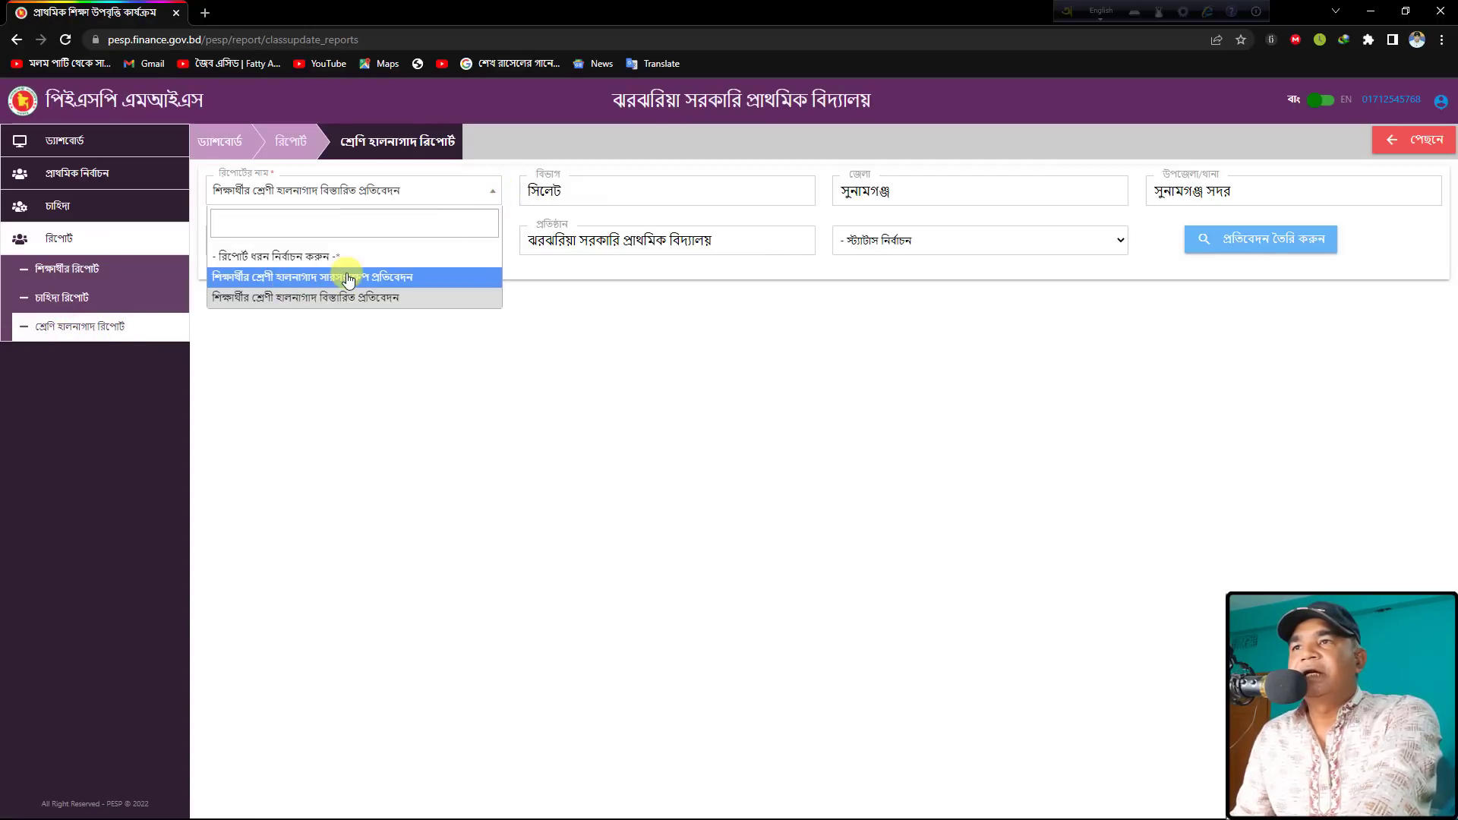
pyautogui.click(240, 304)
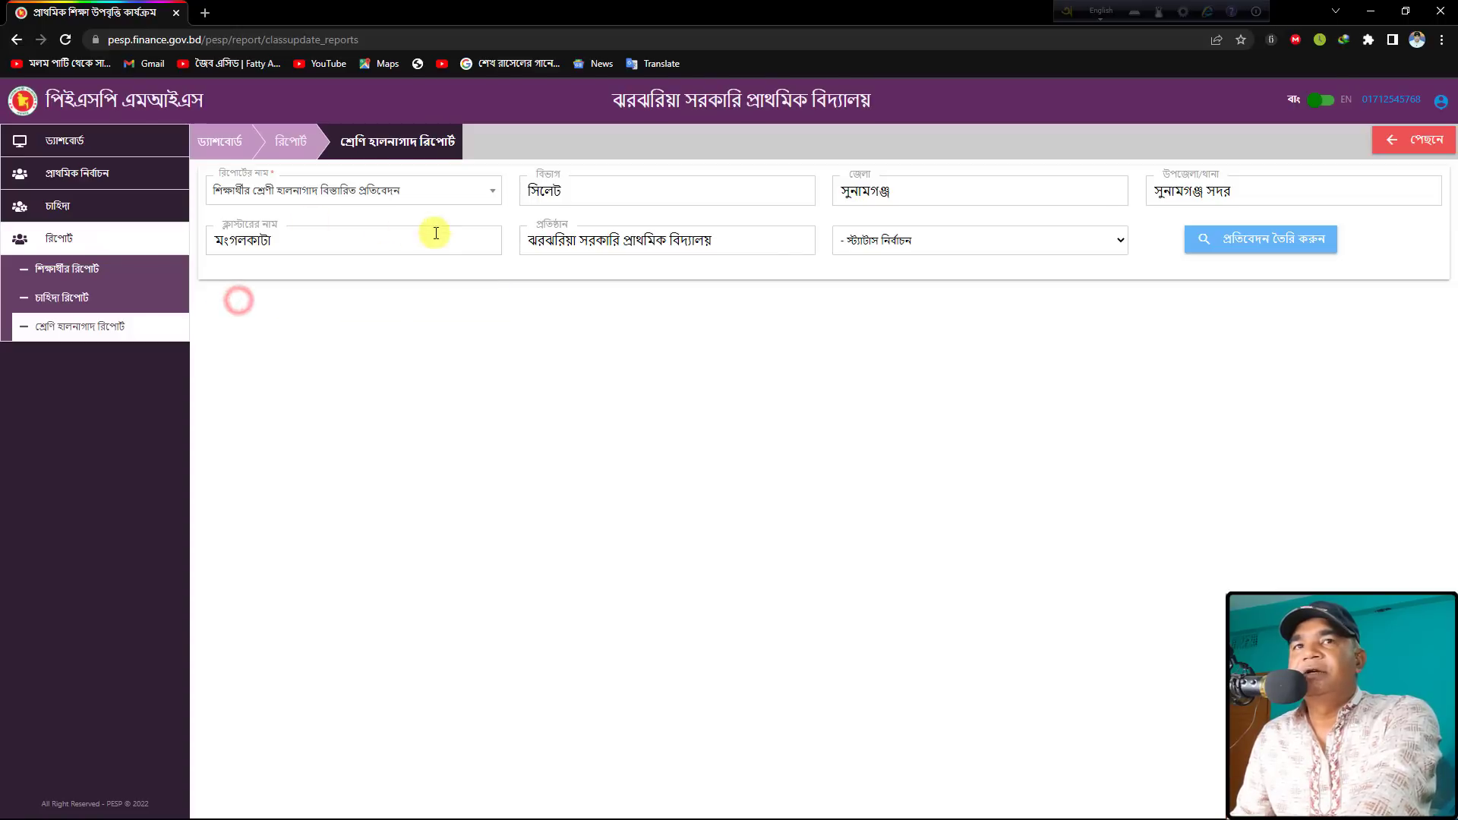
pyautogui.click(1258, 247)
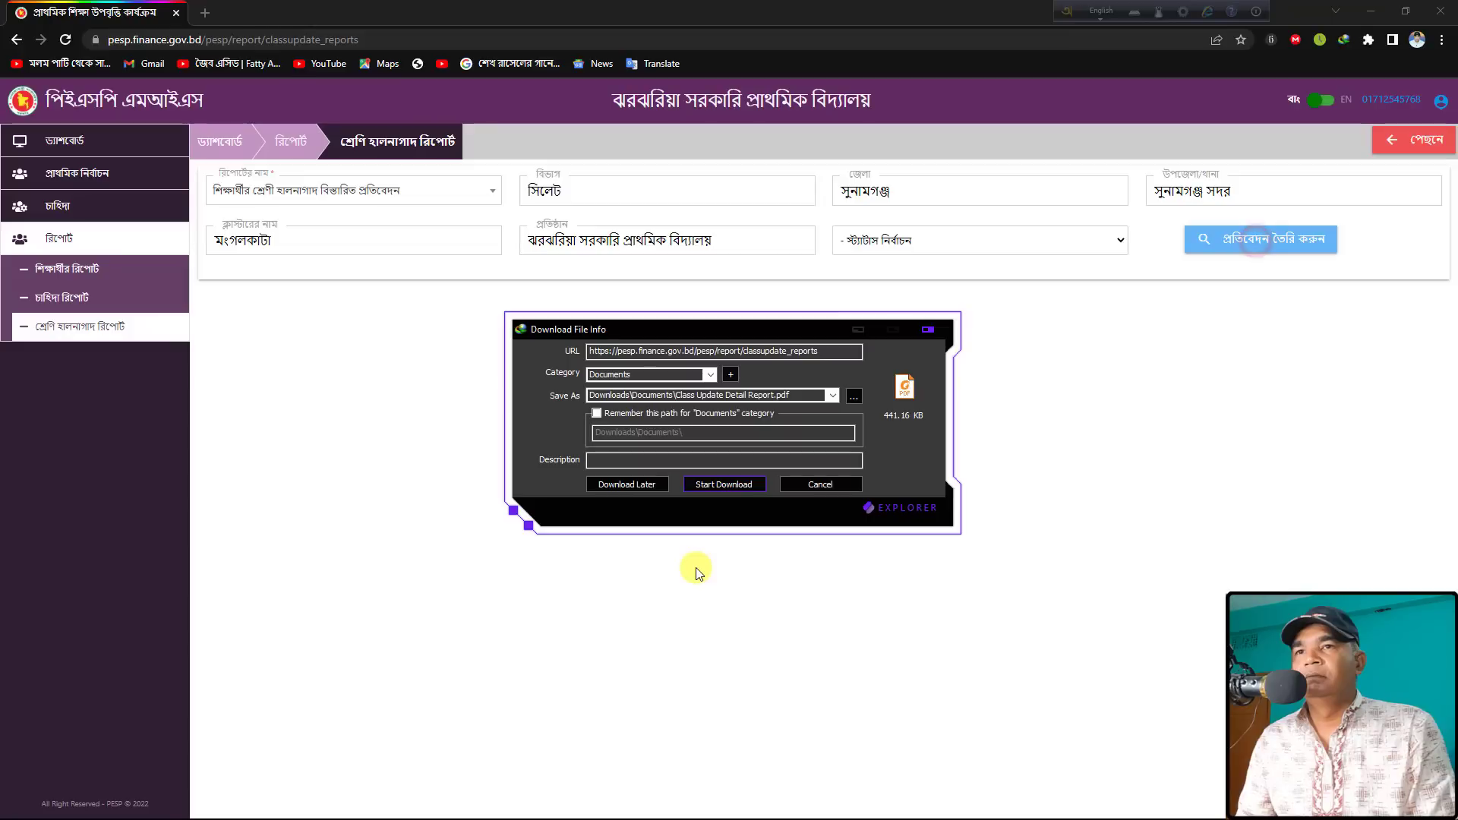